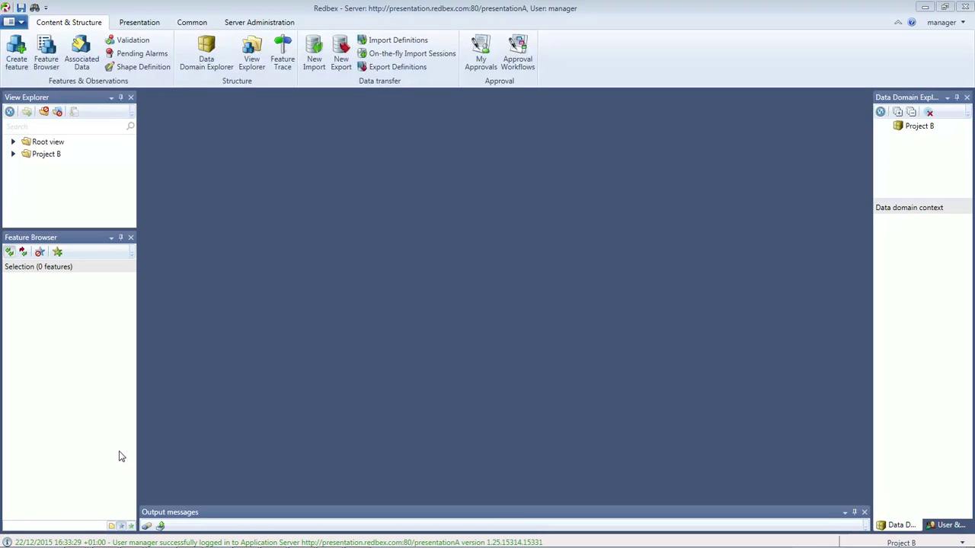
Load the Charting-Features feature set in the Feature Browser and look through its 3D features and MeasurementEvents entry
click(131, 526)
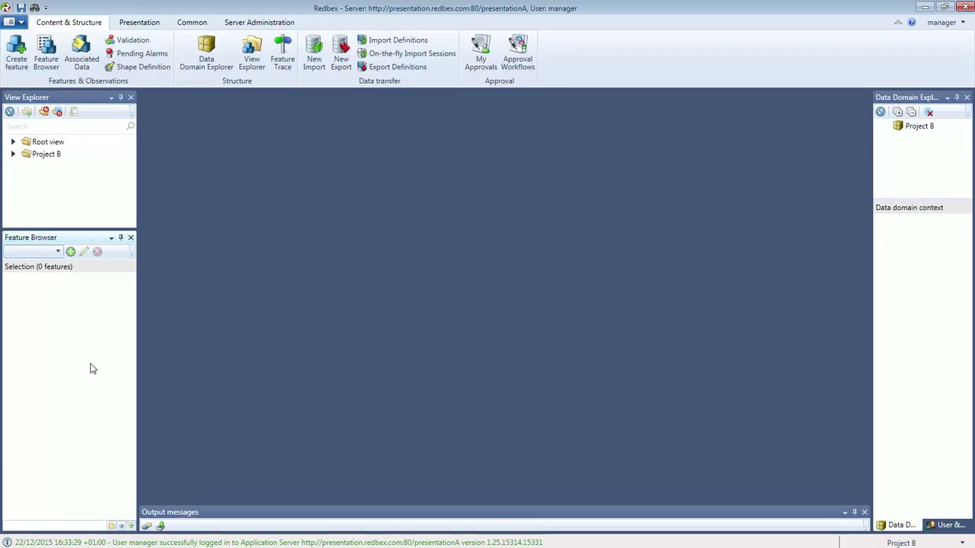
click(58, 253)
click(34, 281)
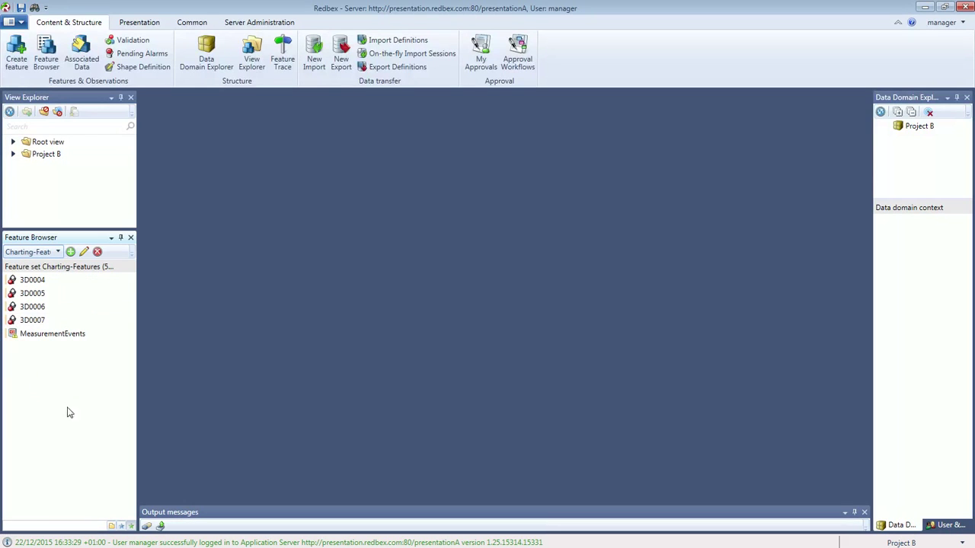
click(48, 320)
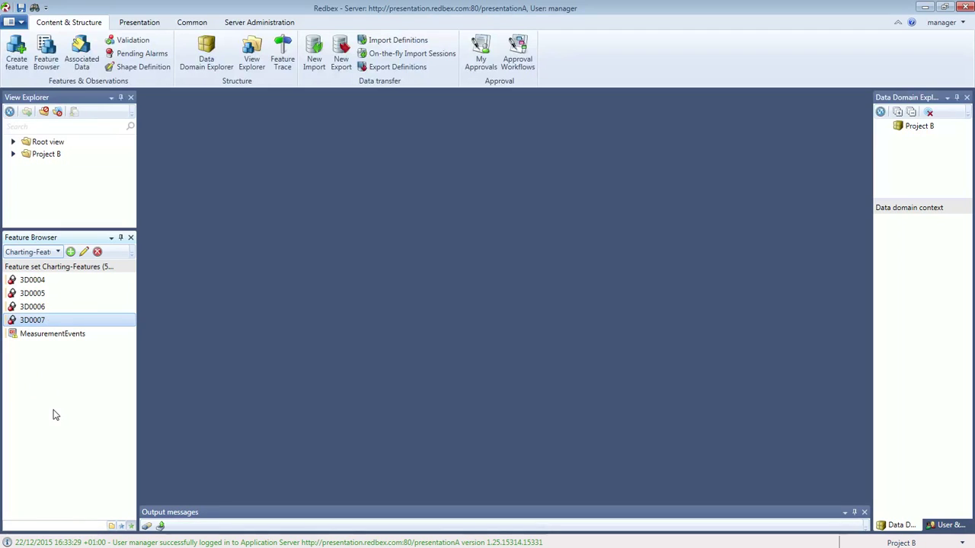
click(53, 335)
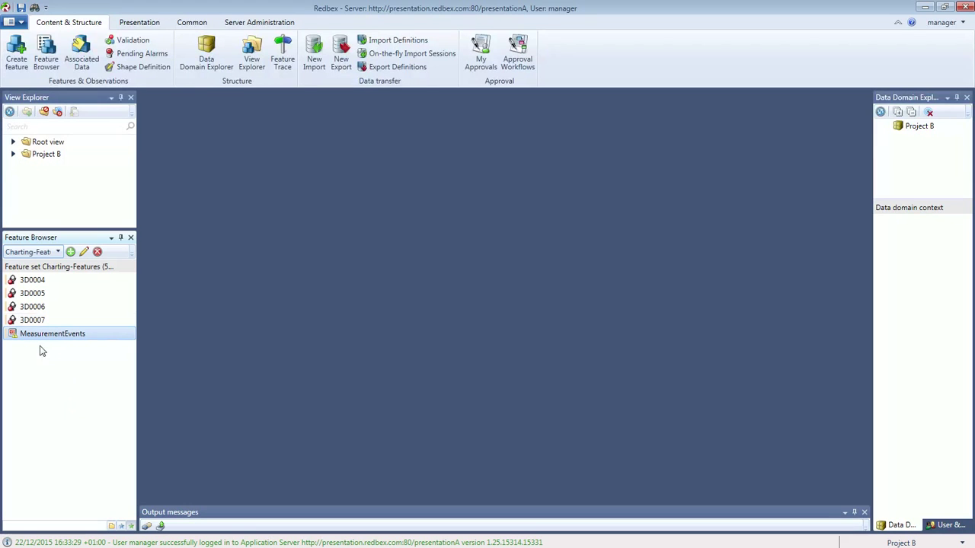
Open feature 3D0004, inspect its observation from 27/02/2014 22:05:44, and close the feature
click(39, 284)
right_click(42, 282)
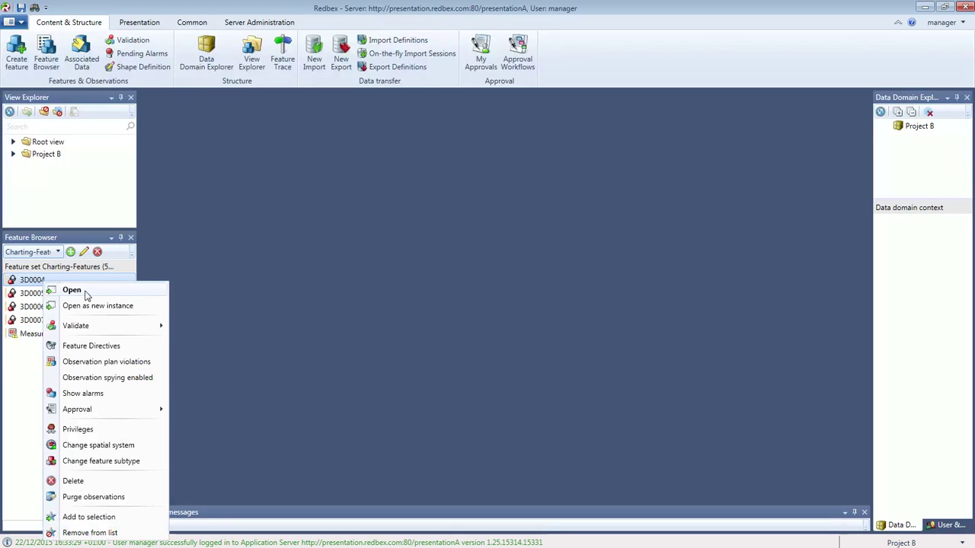
click(71, 290)
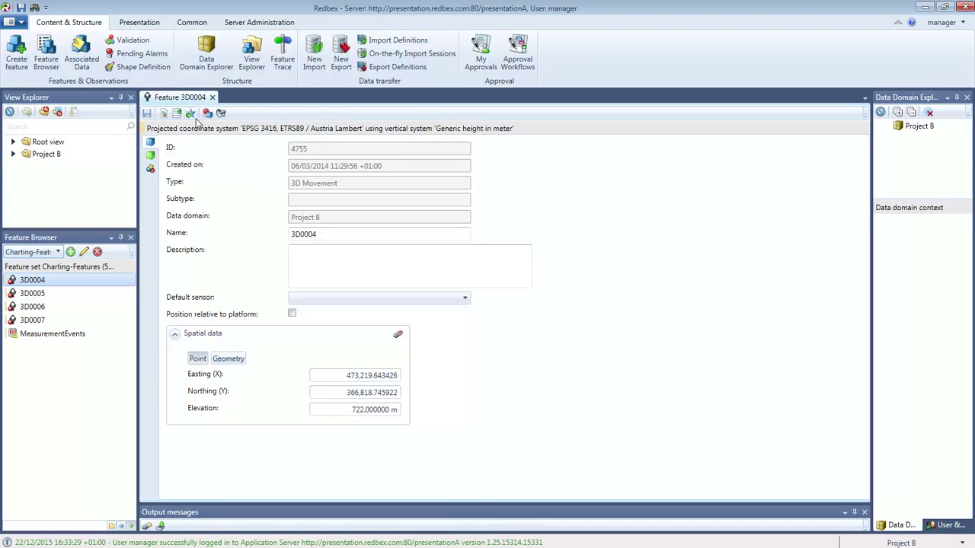
click(151, 168)
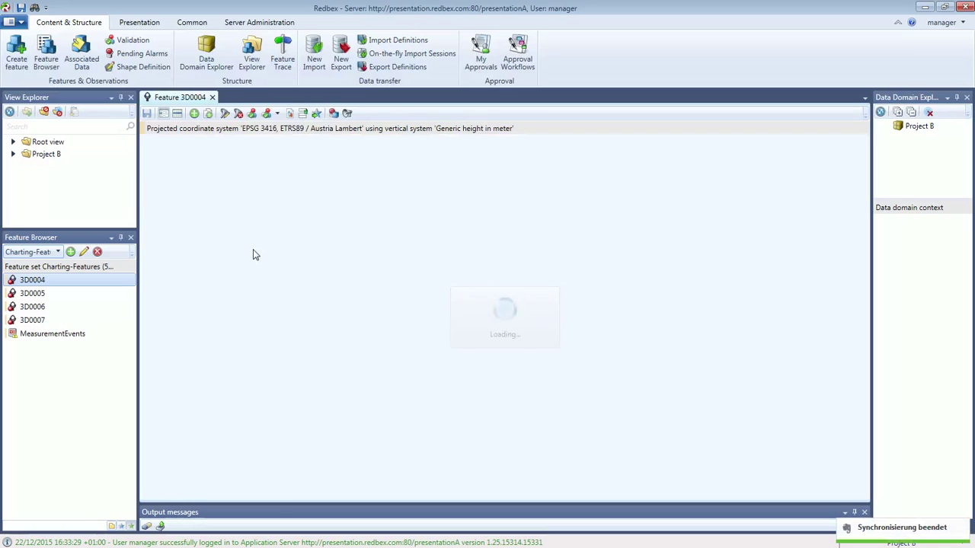
click(214, 213)
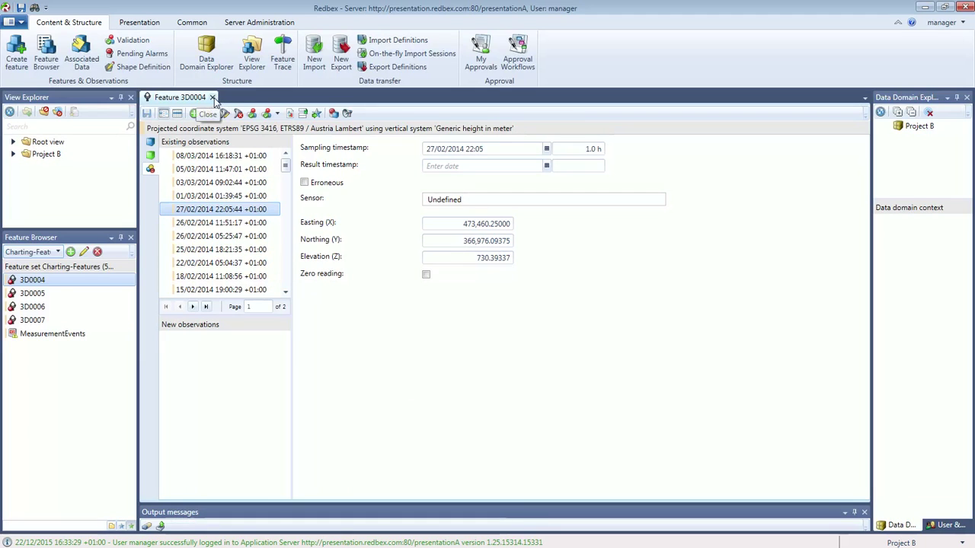
click(212, 98)
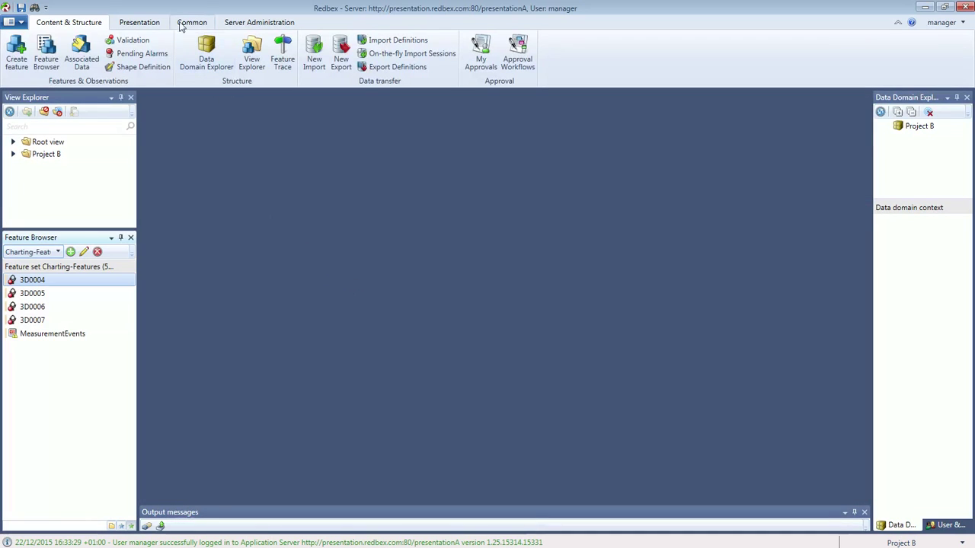
Create a time chart and set its default pin to feature type 3D Movement with value property Elevation (Z)
click(139, 23)
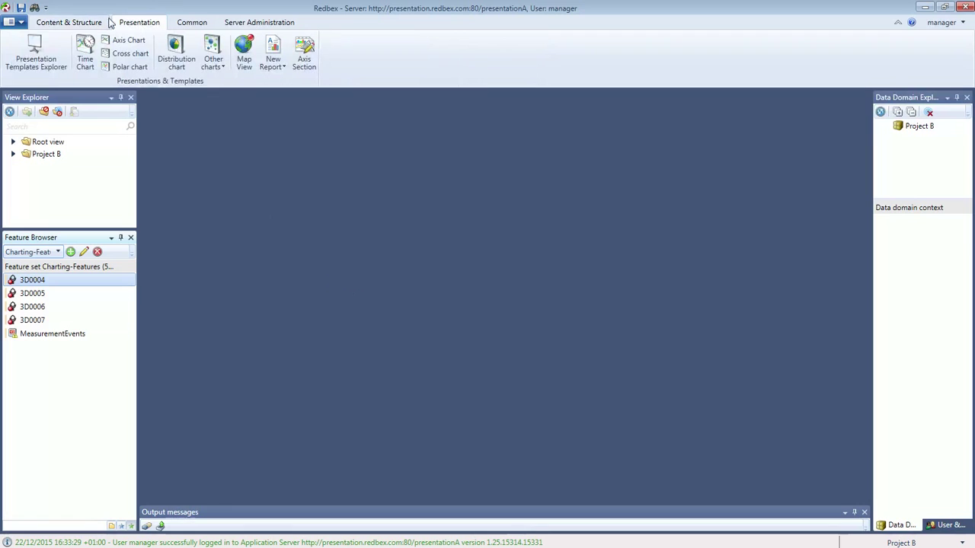
click(84, 55)
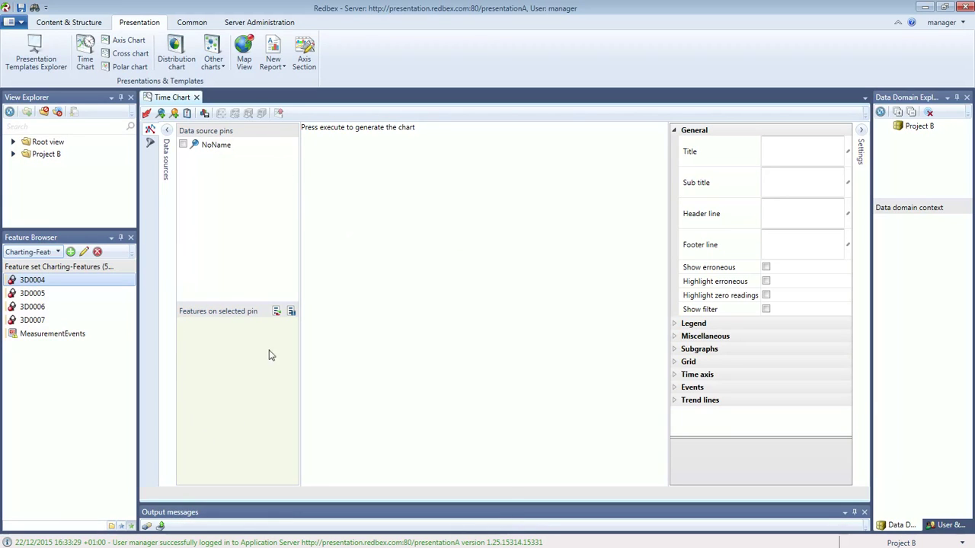
click(228, 147)
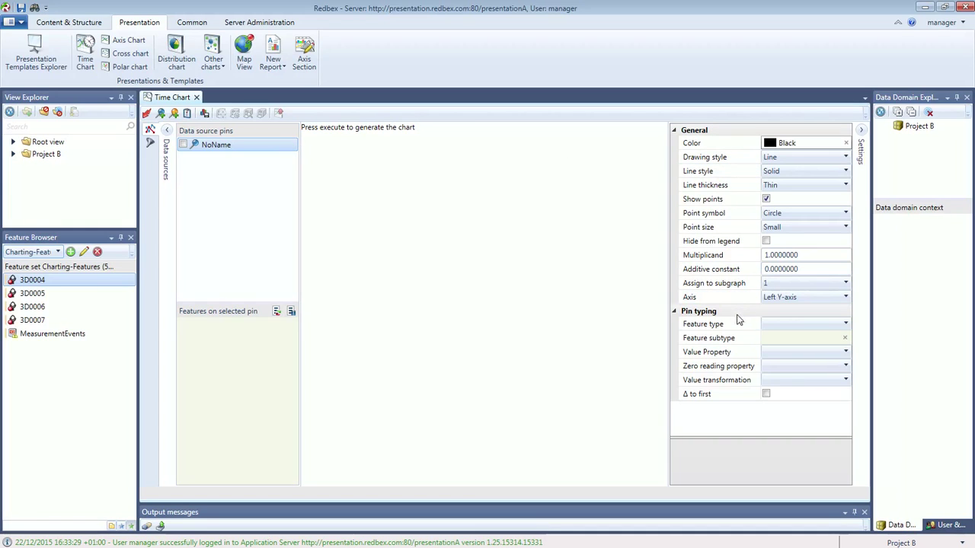
click(790, 328)
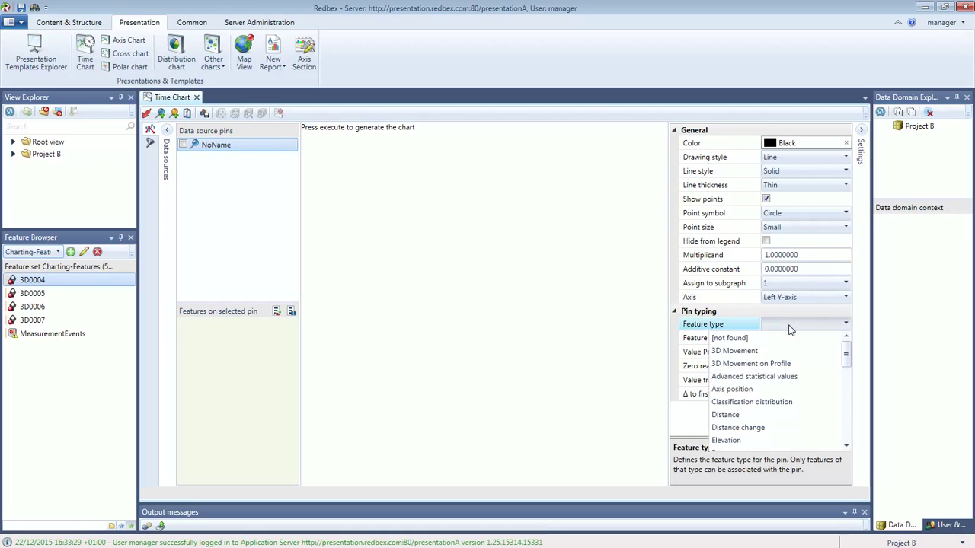
click(744, 351)
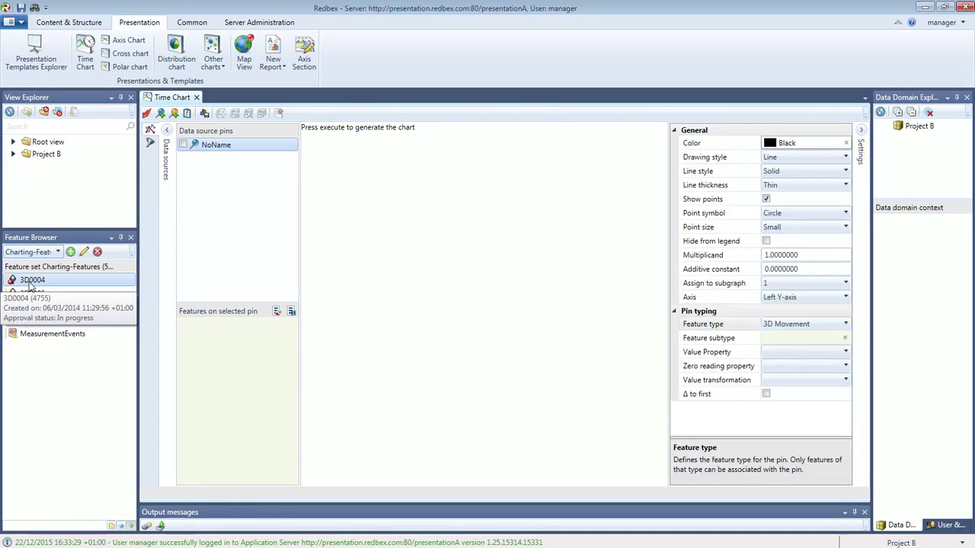
click(780, 356)
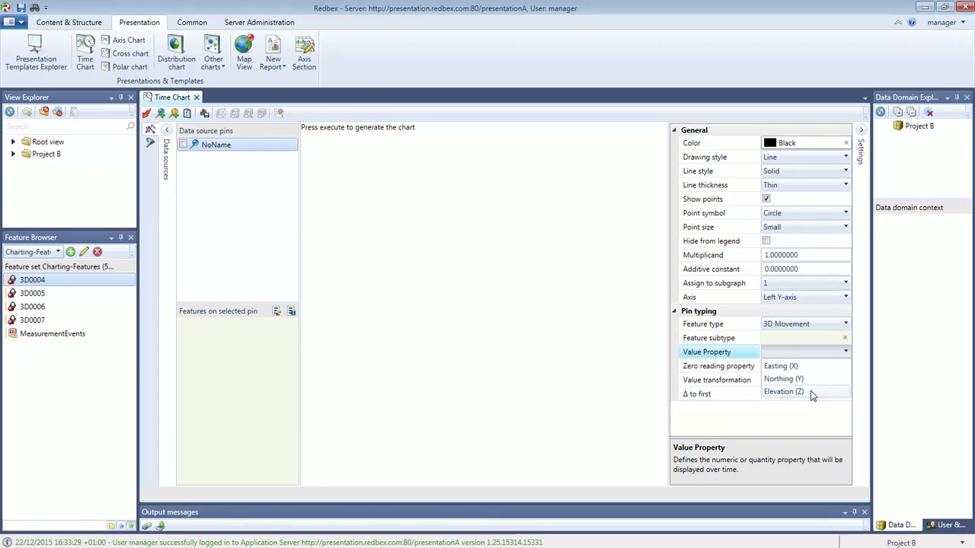
click(811, 393)
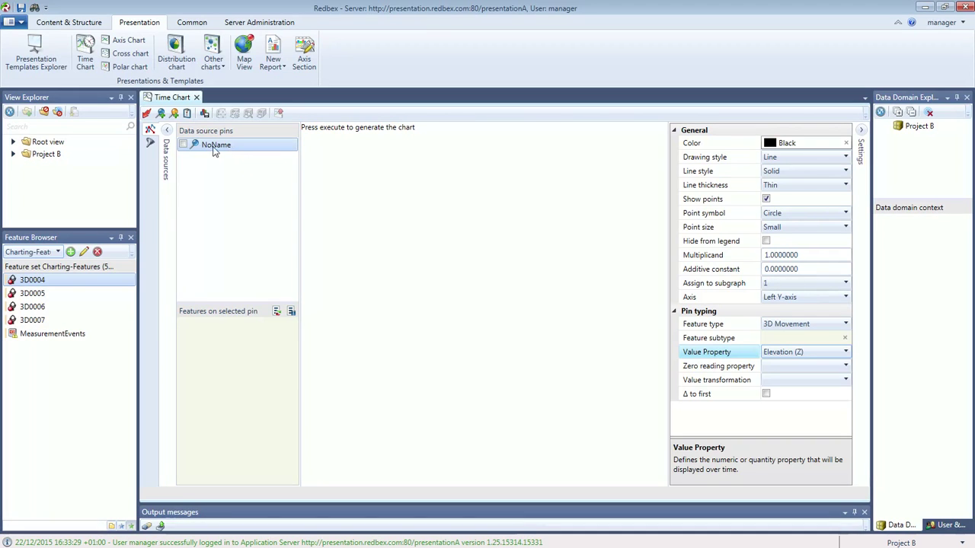
Assign feature 3D0004 to the NoName data source pin and select it there
click(227, 147)
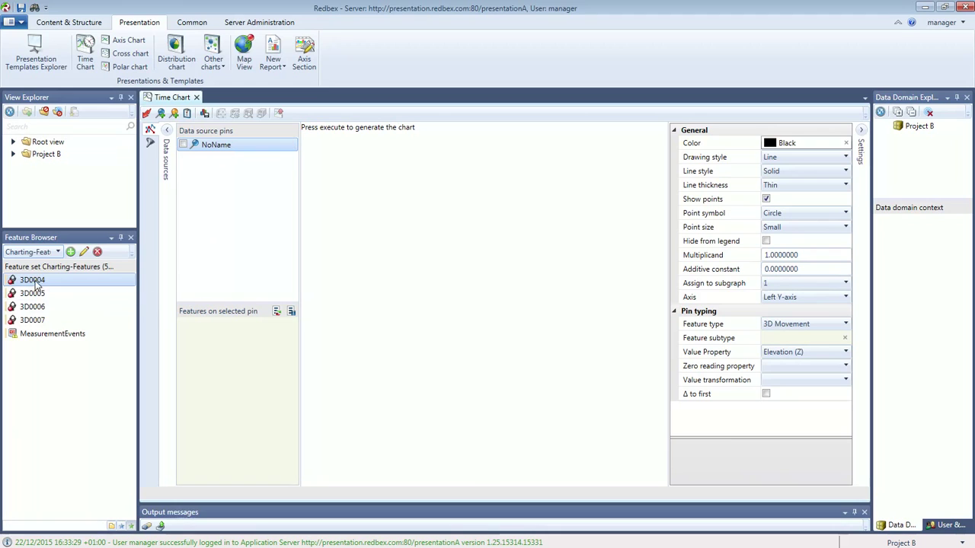
drag(66, 295, 229, 348)
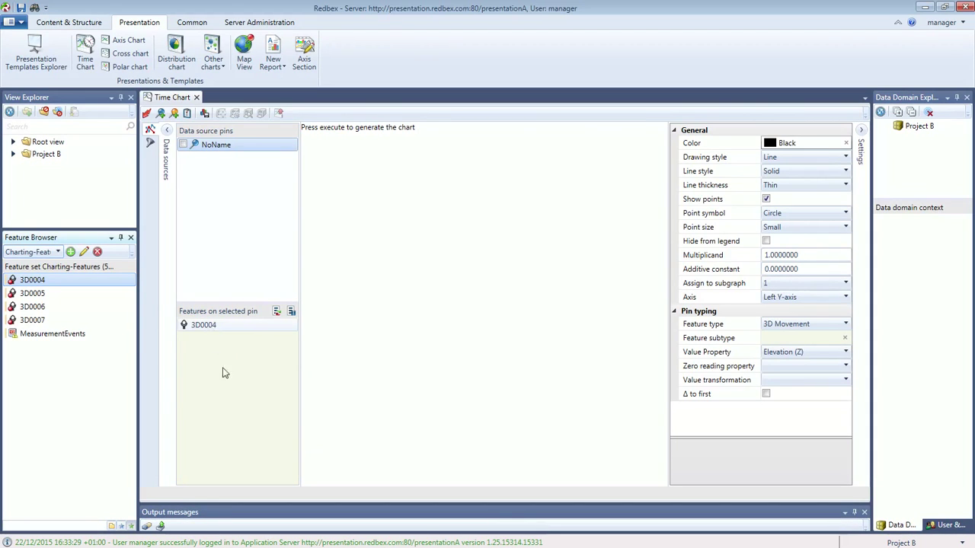
click(200, 327)
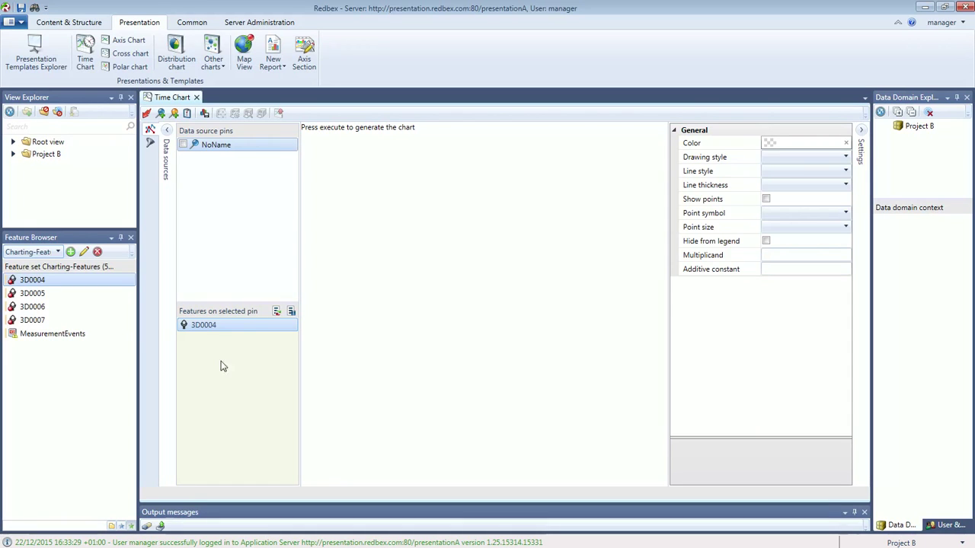
Rename the NoName data source pin as "Our First Pin" and execute the time chart
right_click(232, 153)
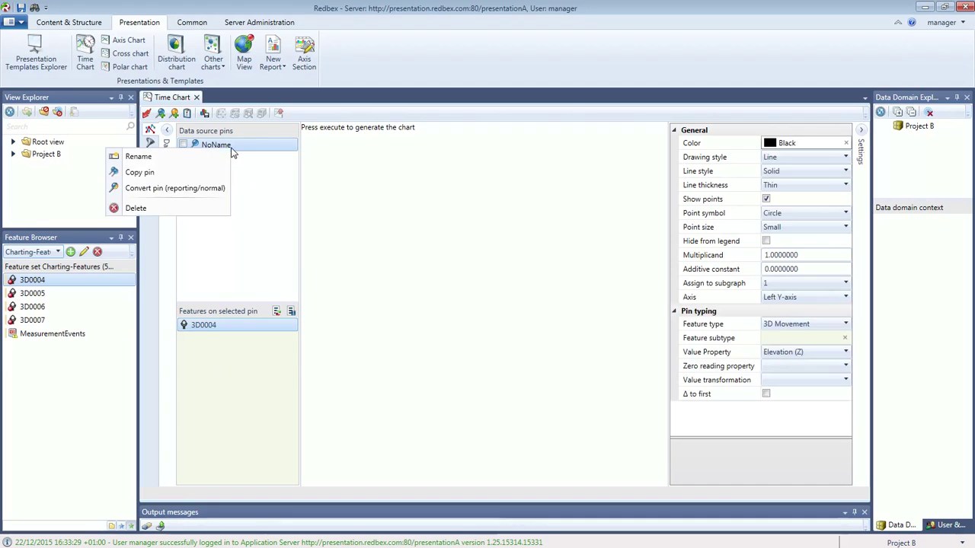
click(174, 162)
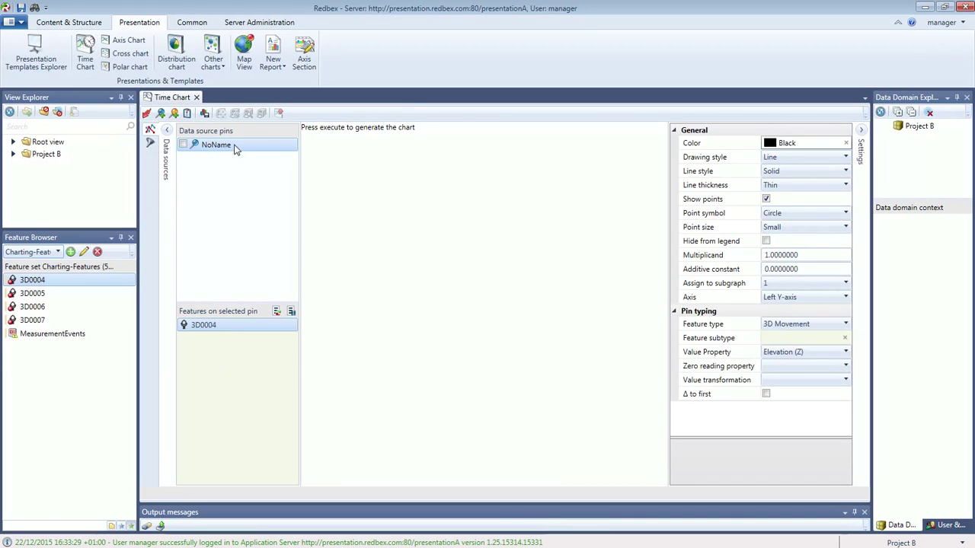
double_click(233, 146)
double_click(212, 144)
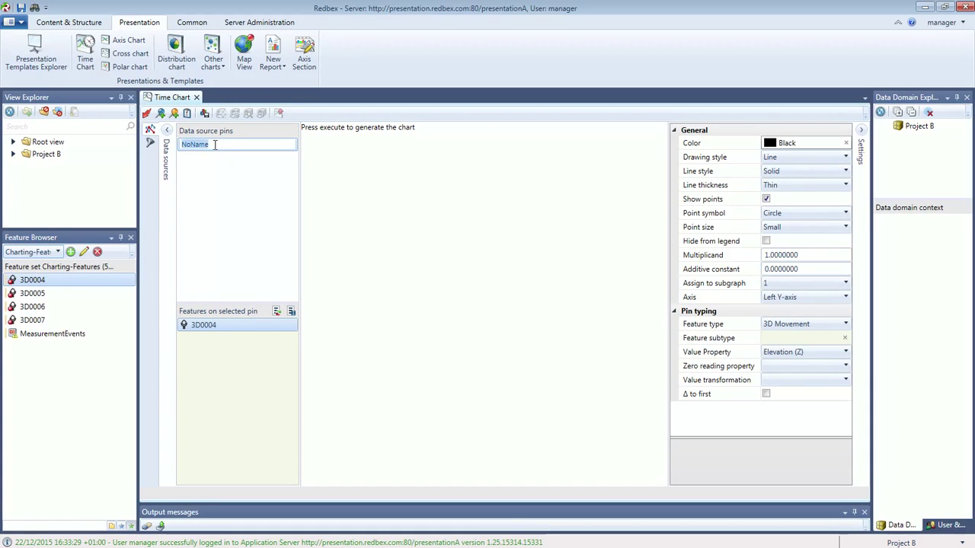
text(Our)
key(Return)
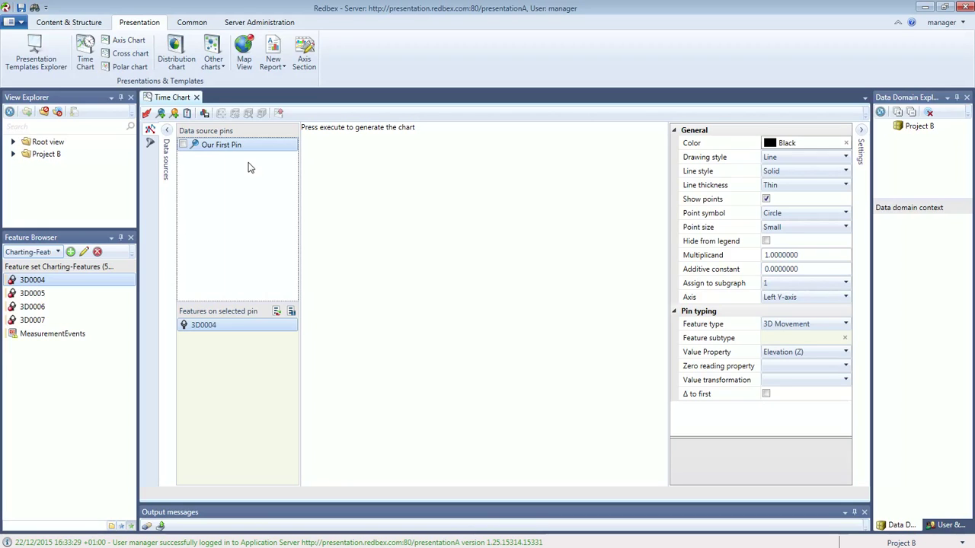
click(146, 115)
click(146, 116)
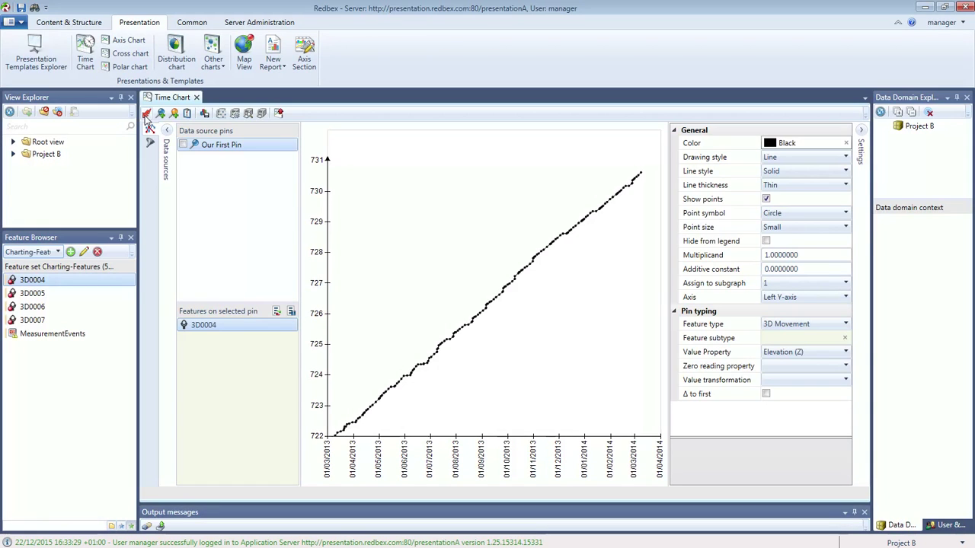
Add feature 3D0005 to Our First Pin and regenerate the time chart
click(193, 325)
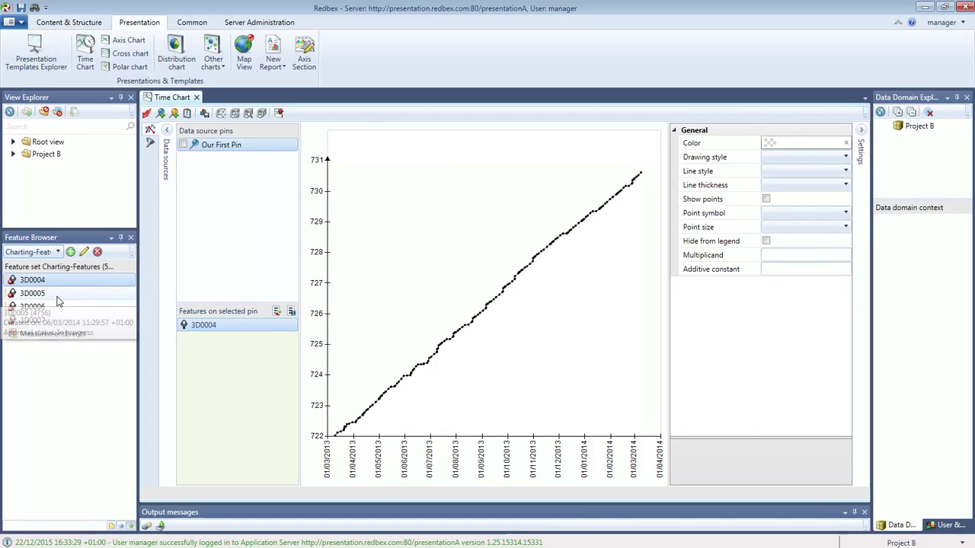
drag(54, 299, 221, 358)
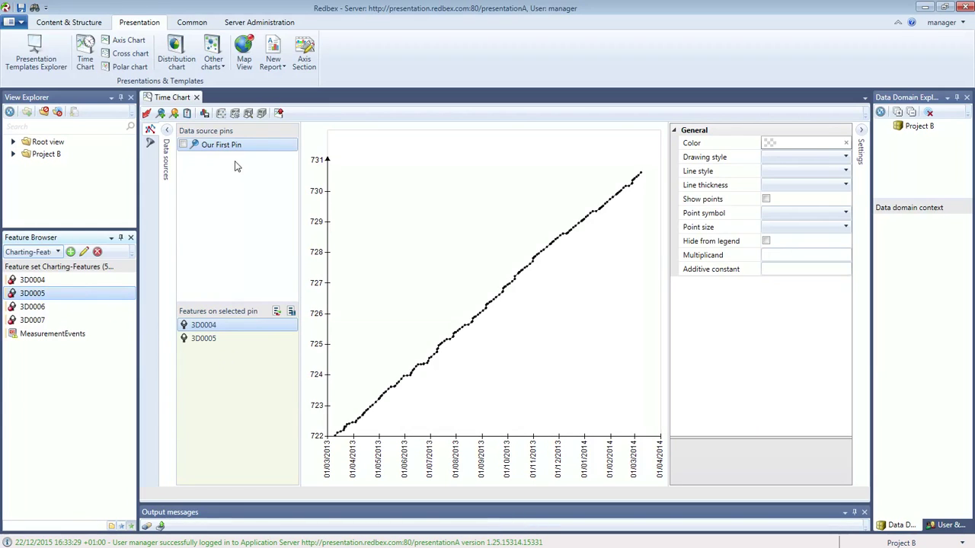
click(147, 113)
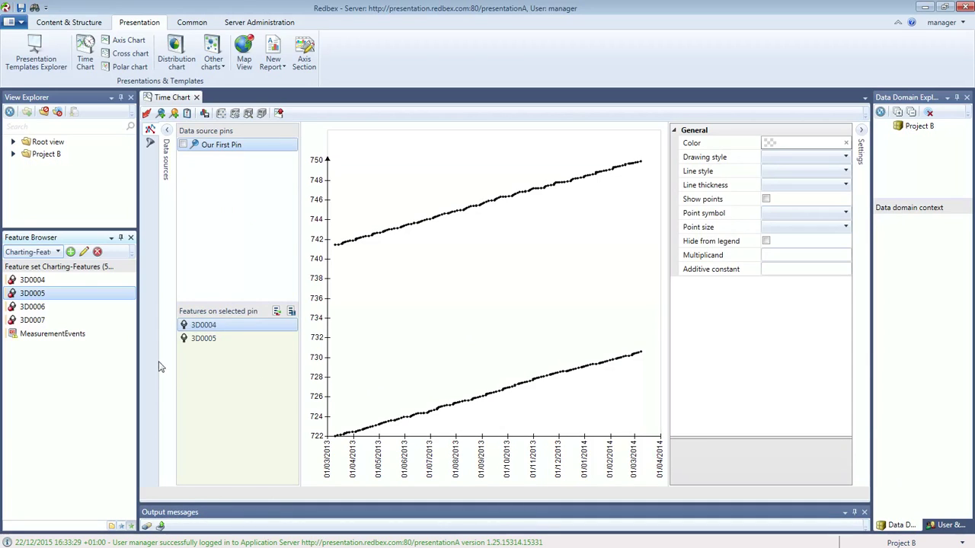
click(200, 337)
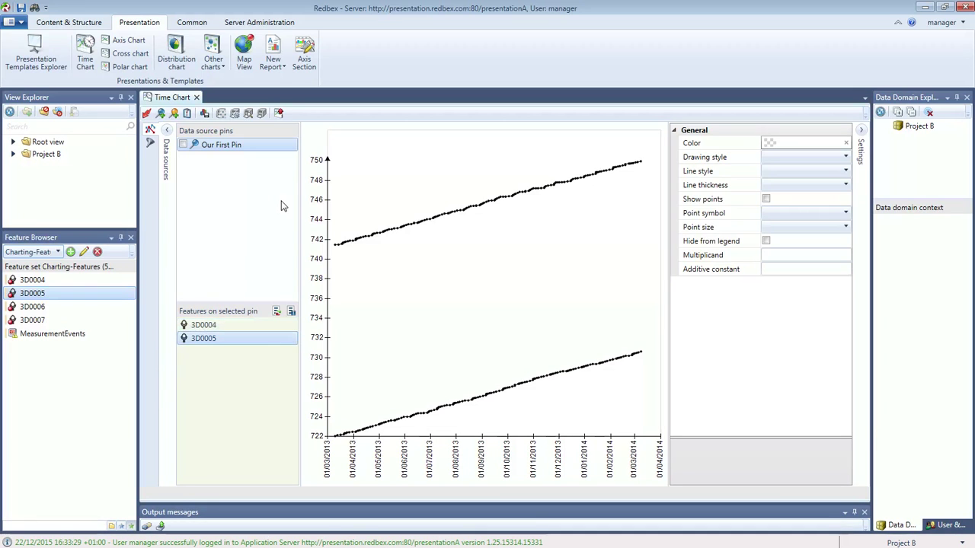
Add another data source pin to the time chart and name it "Our Second Pin"
click(160, 113)
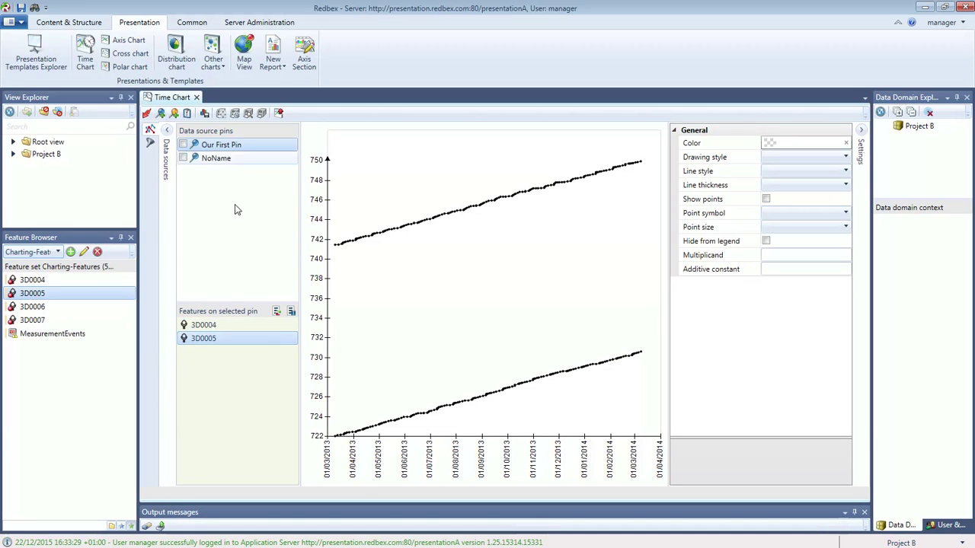
click(221, 158)
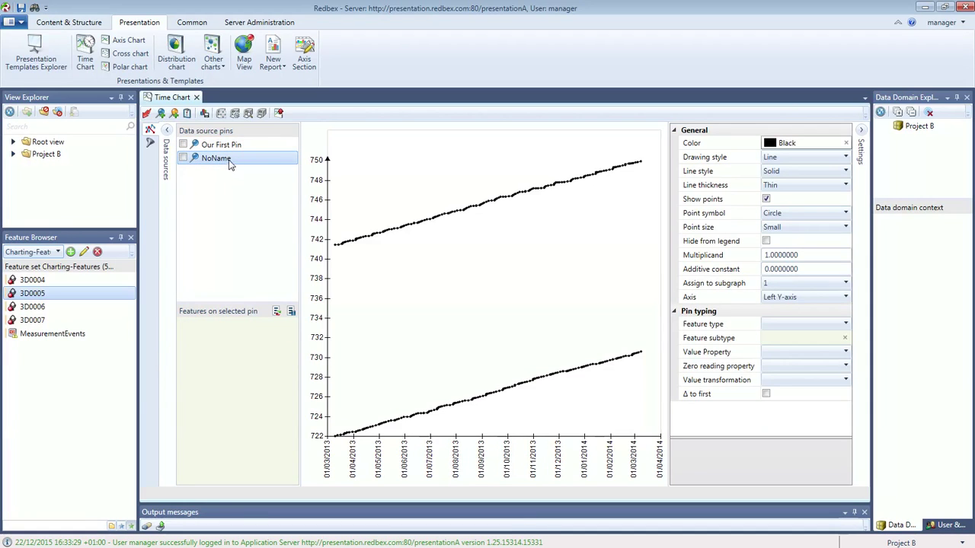
right_click(230, 163)
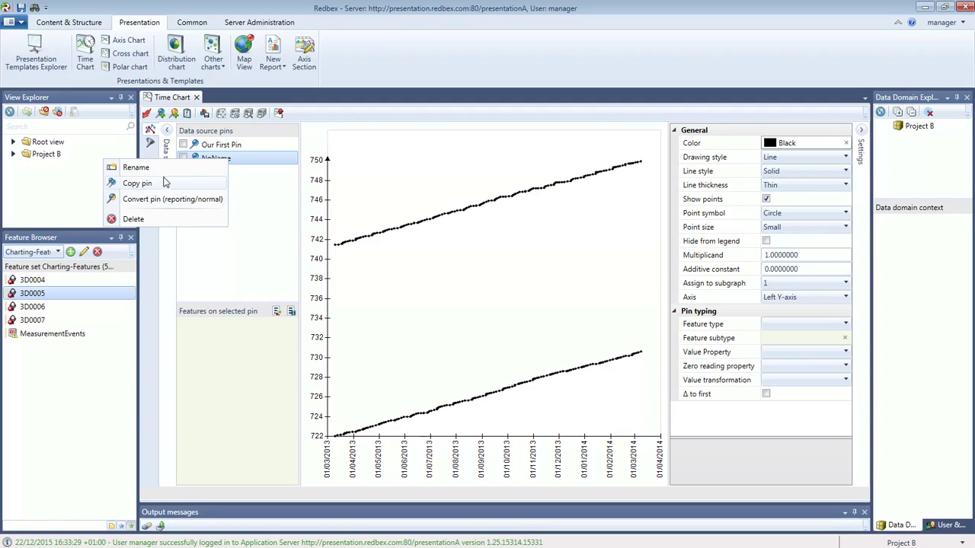
click(164, 168)
double_click(226, 158)
text(Our S)
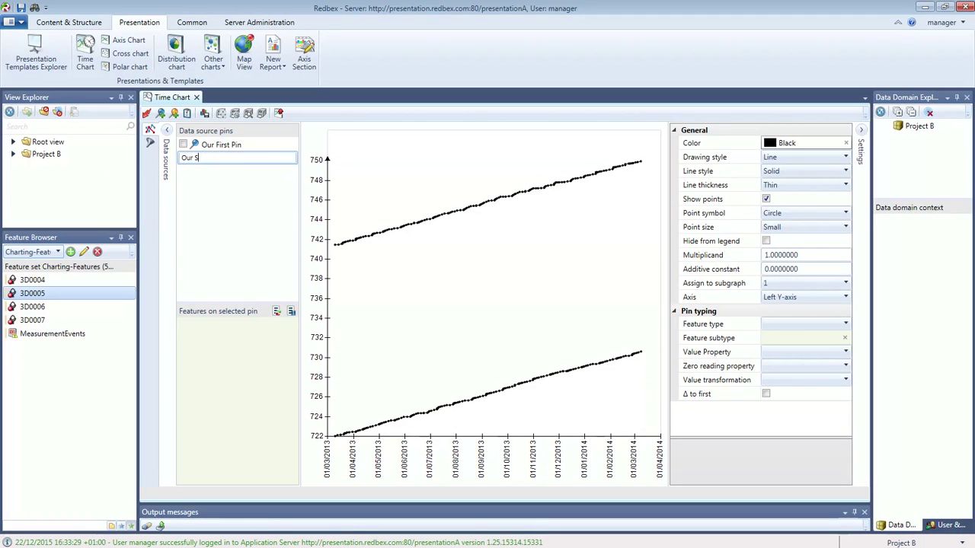
text(ecound Pin)
key(Return)
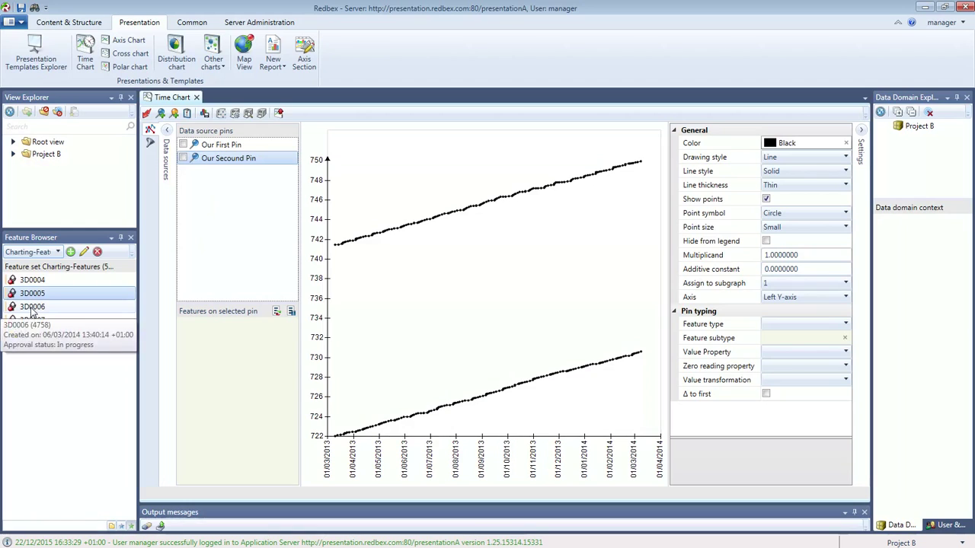
Define Our Second Pin with feature type 3D Movement and value property Elevation (Z), and assign feature 3D0006 to it
click(787, 329)
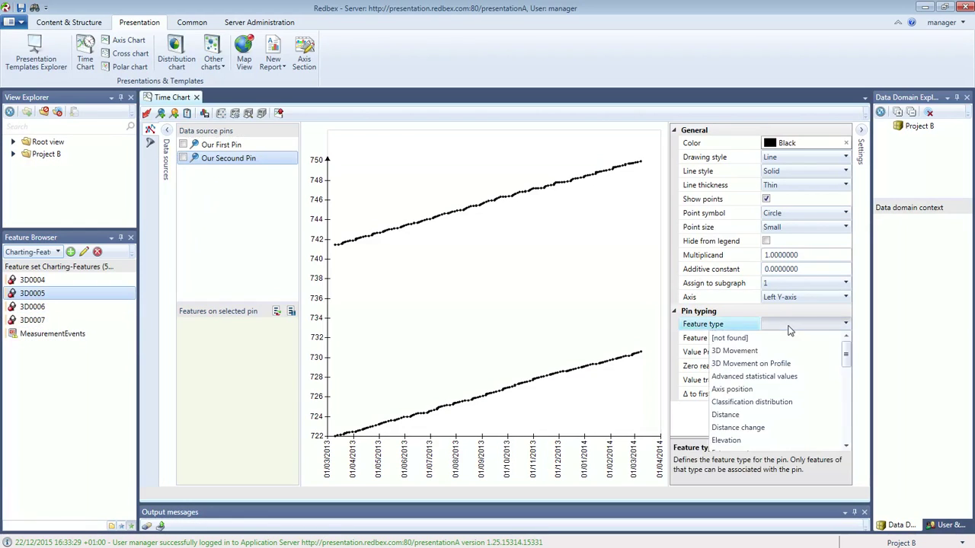
click(750, 352)
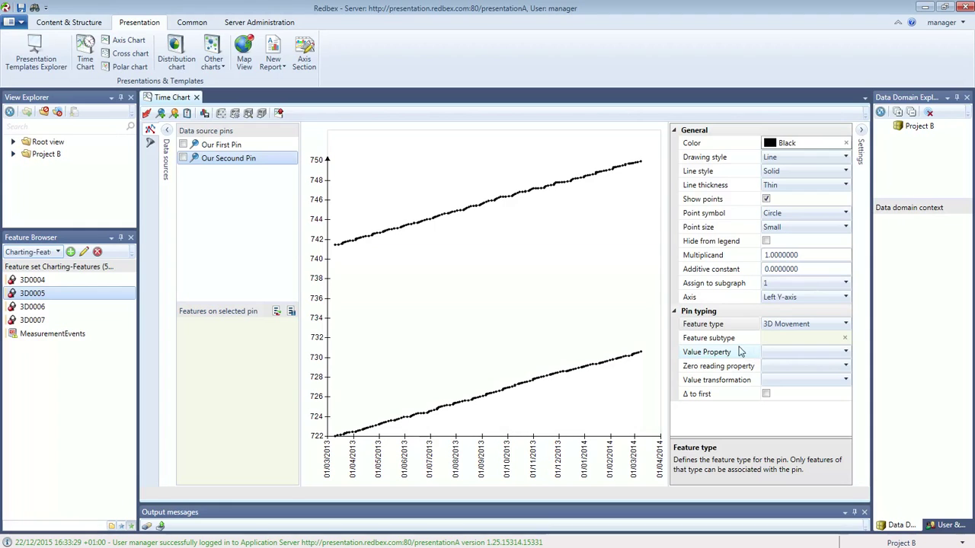
click(769, 353)
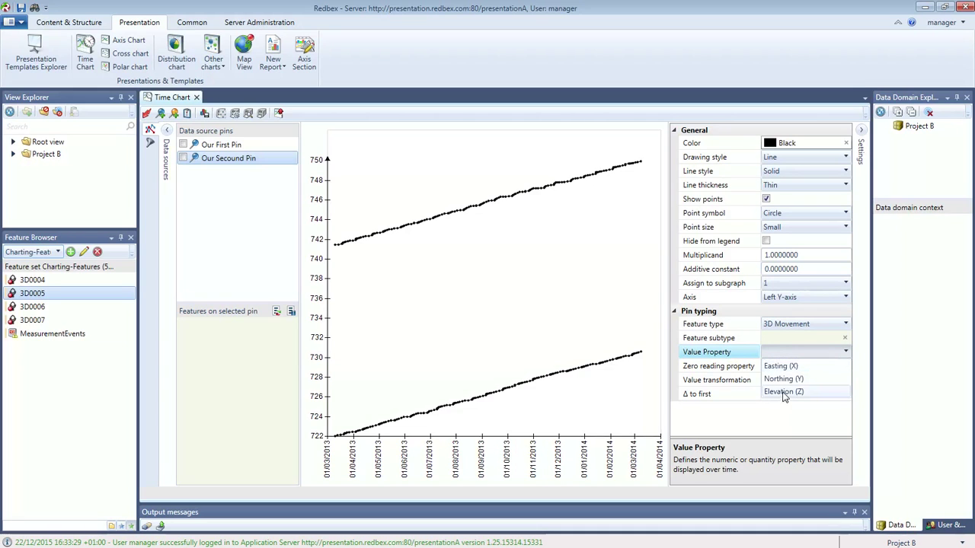
click(784, 393)
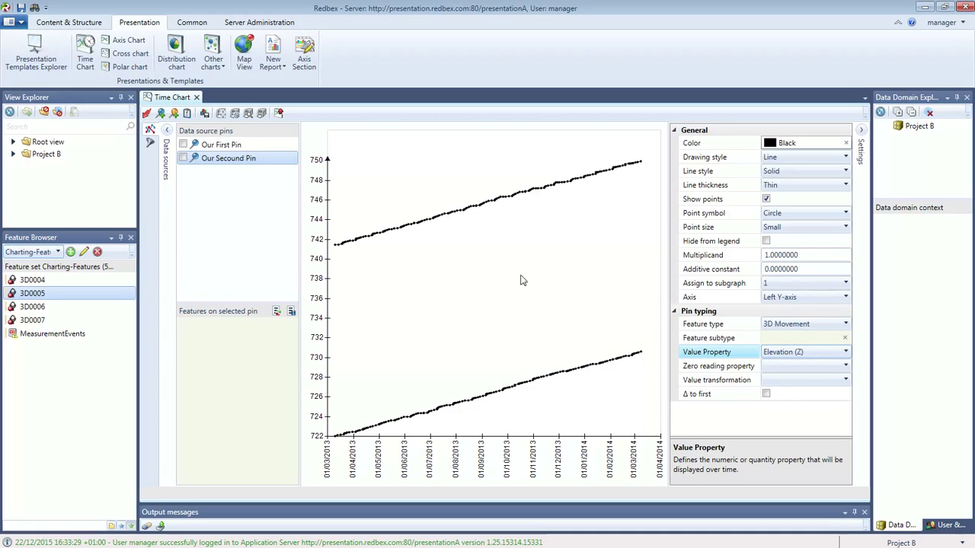
drag(32, 306, 221, 349)
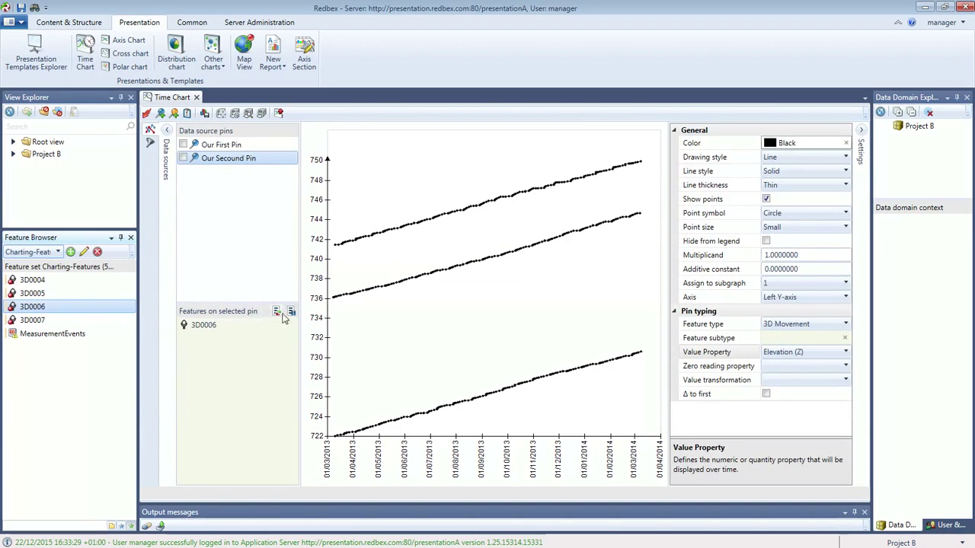
Add another data source pin to the time chart and name it "Our third pin"
click(159, 115)
right_click(221, 174)
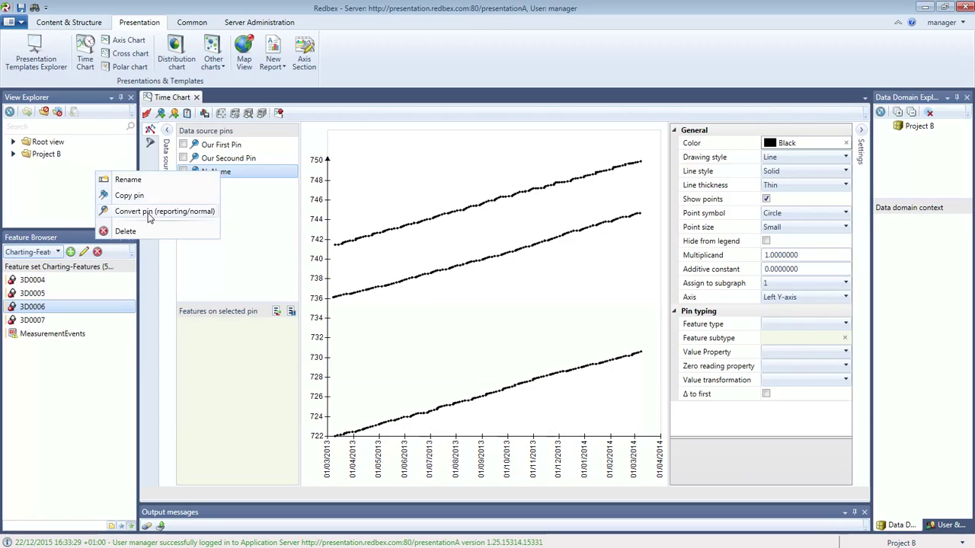
click(128, 179)
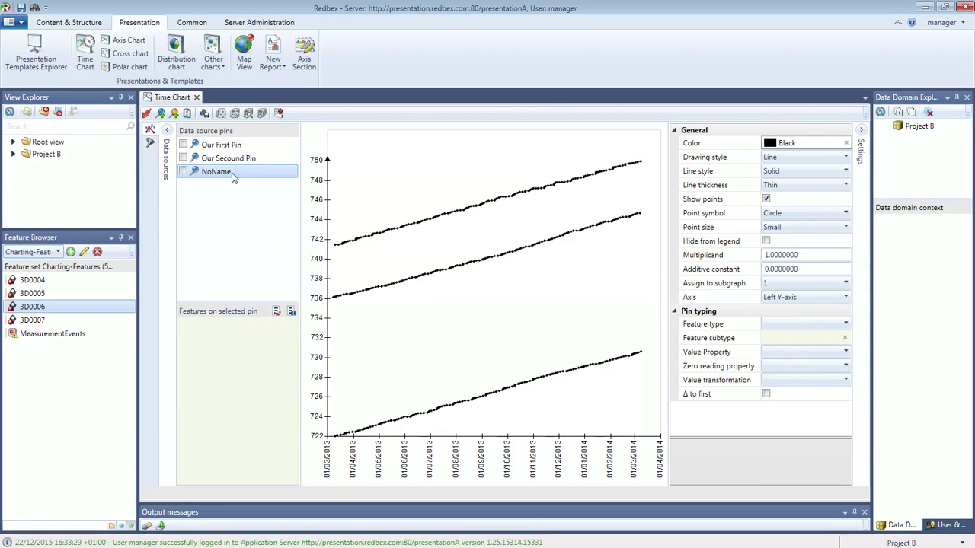
click(231, 177)
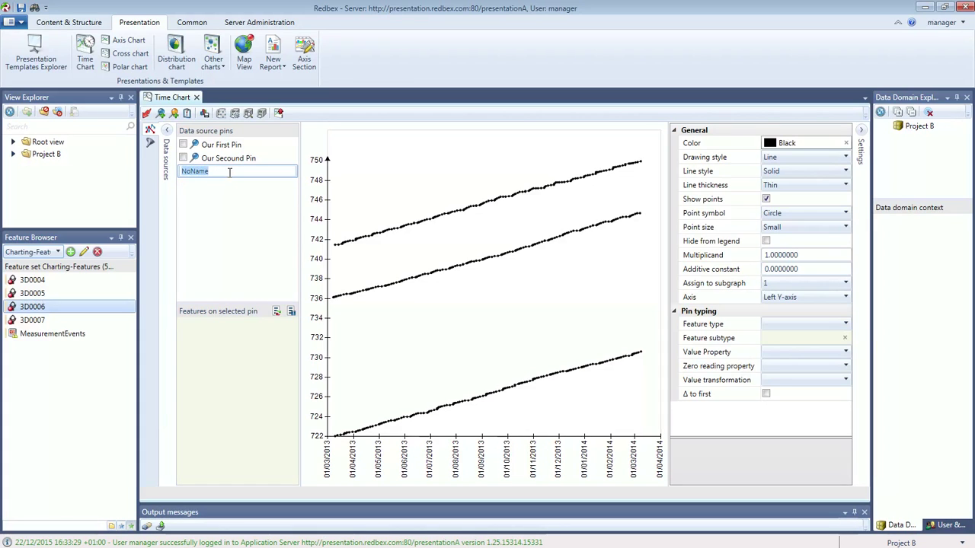
text(Our third pin)
key(Return)
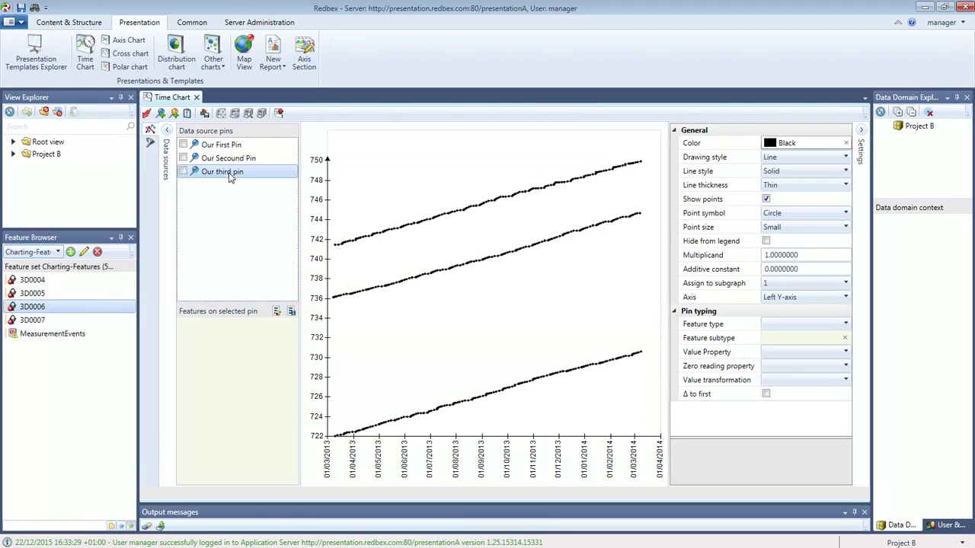
Define Our third pin as 3D Movement with value property Elevation (Z), and plot feature 3D0007 on it
drag(32, 320, 222, 350)
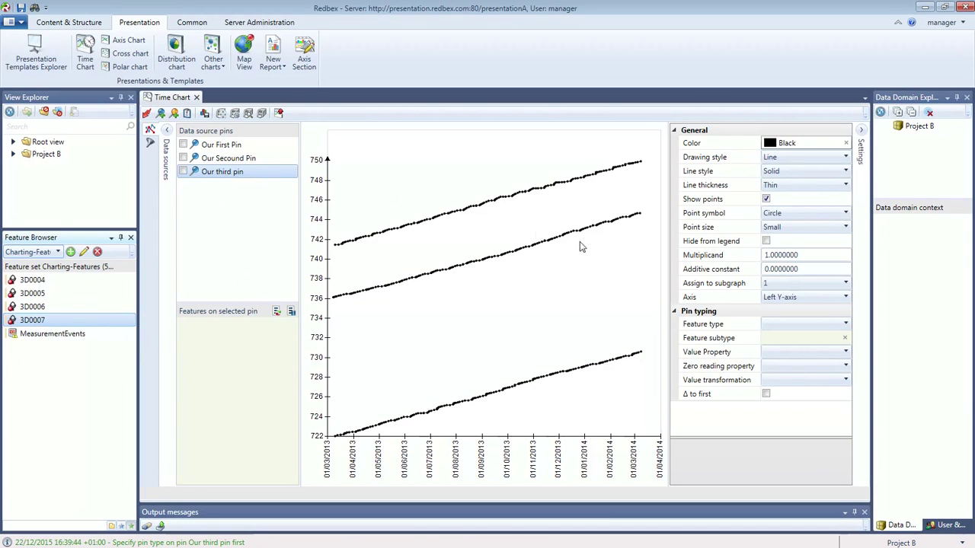
click(796, 326)
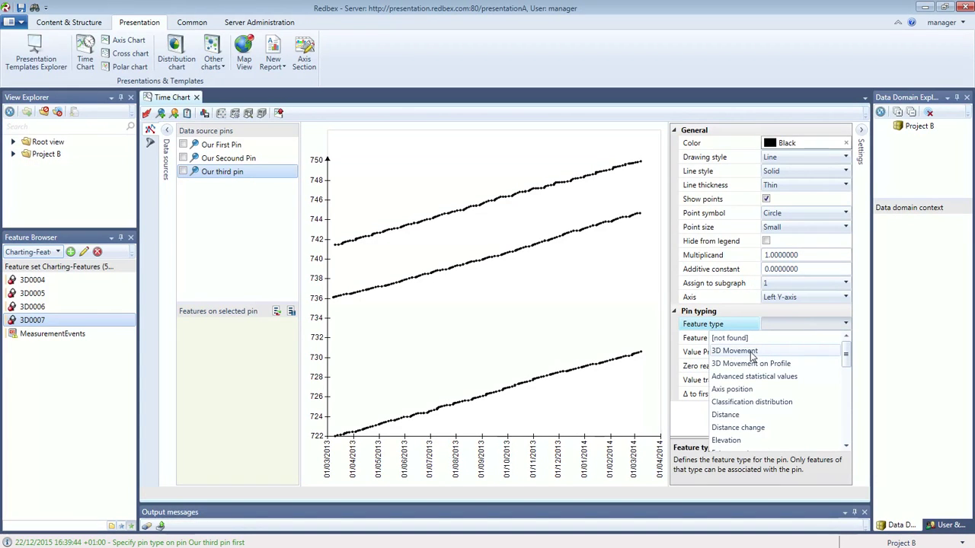
click(752, 352)
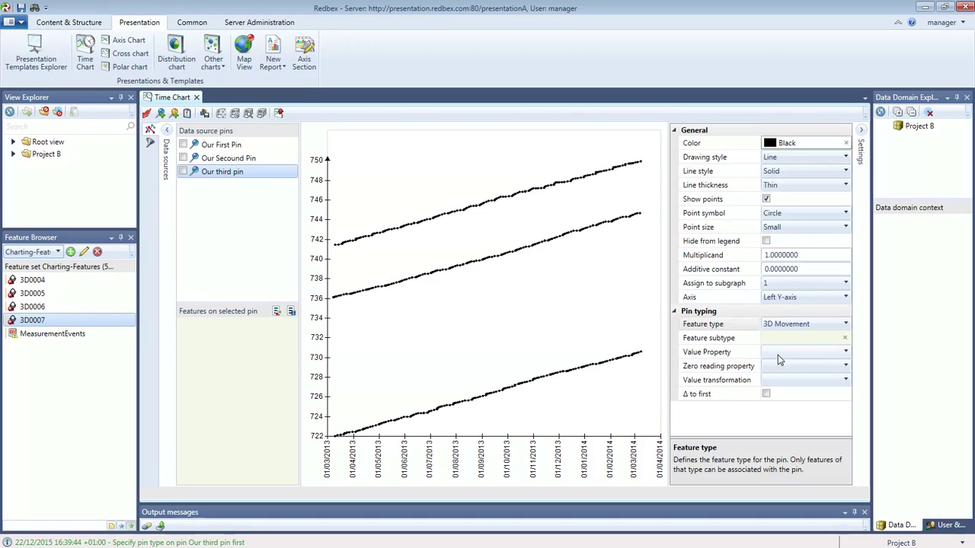
click(788, 360)
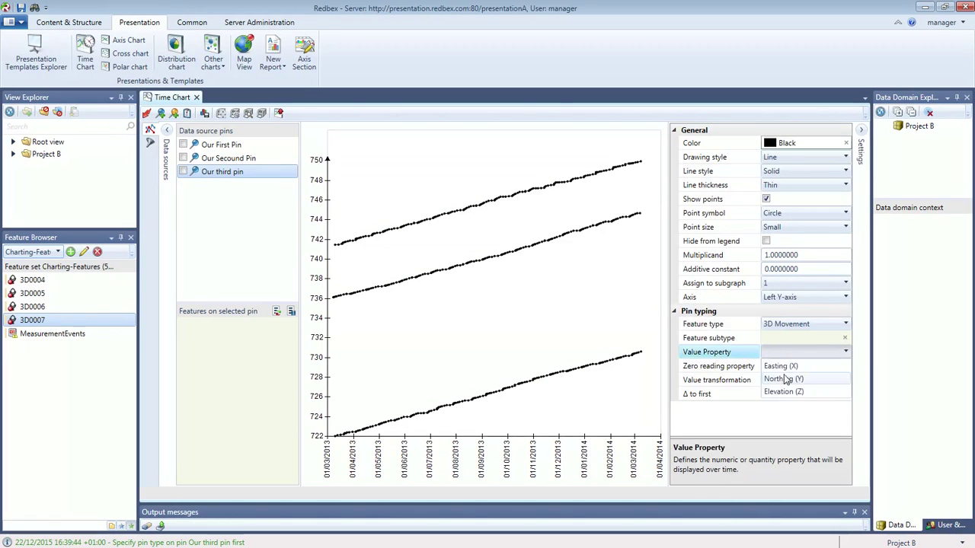
click(786, 396)
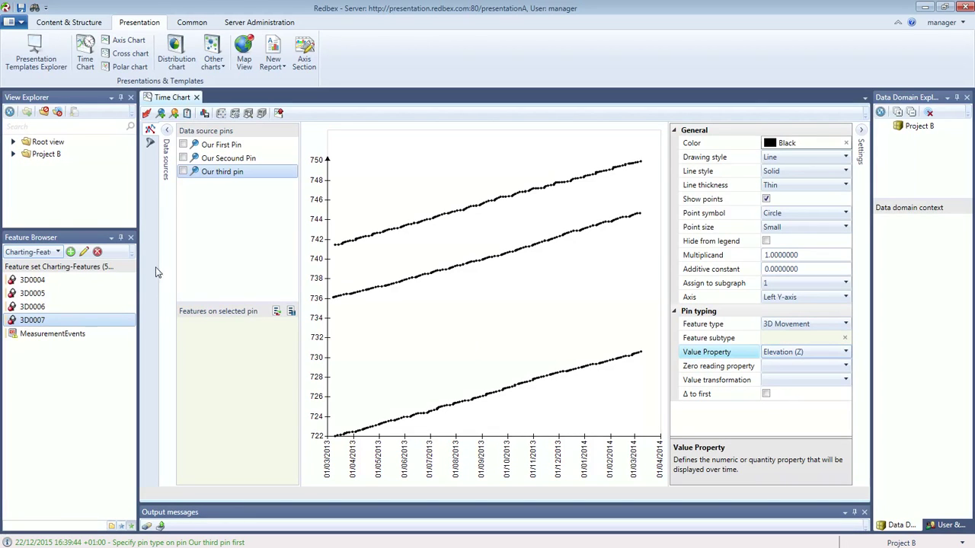
drag(42, 321, 256, 369)
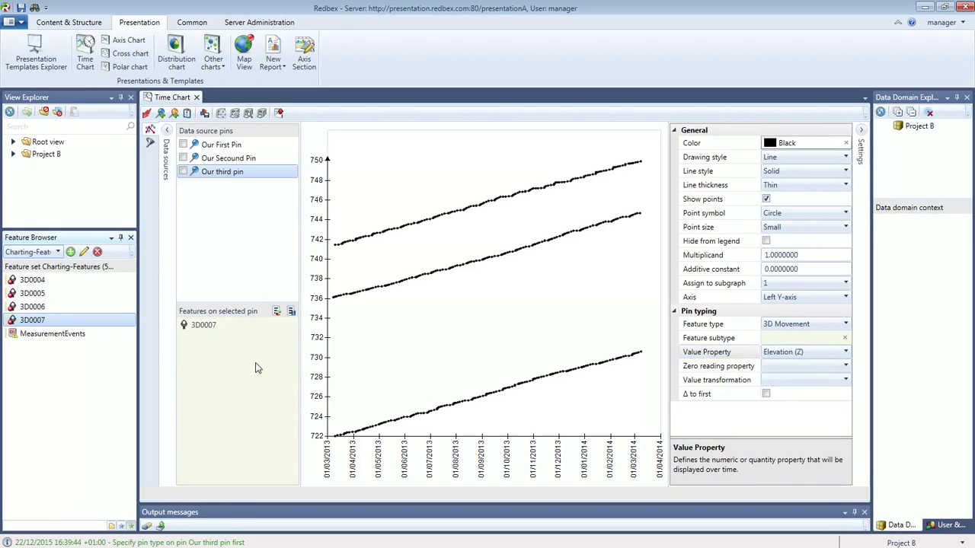
click(146, 112)
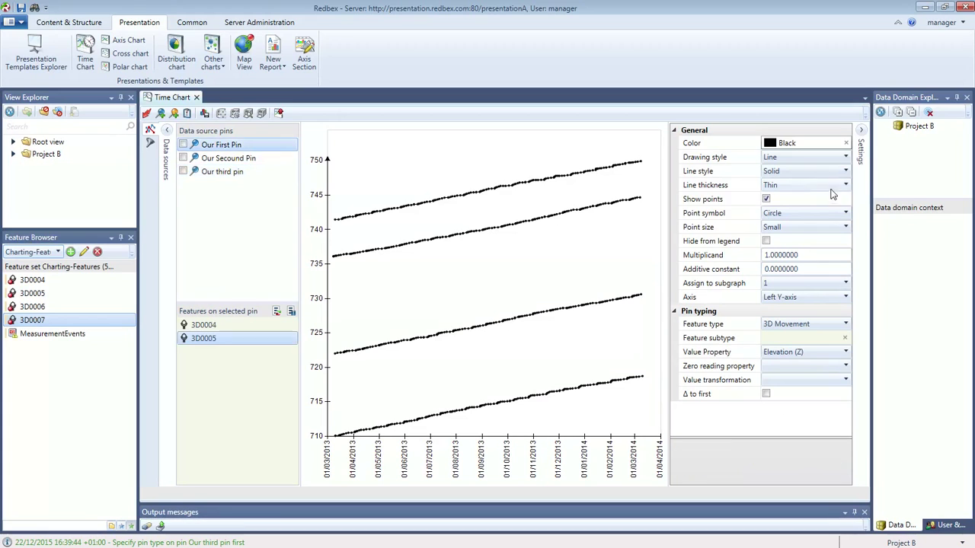
Review the settings of the second and third pins and the general settings of the whole chart
click(256, 159)
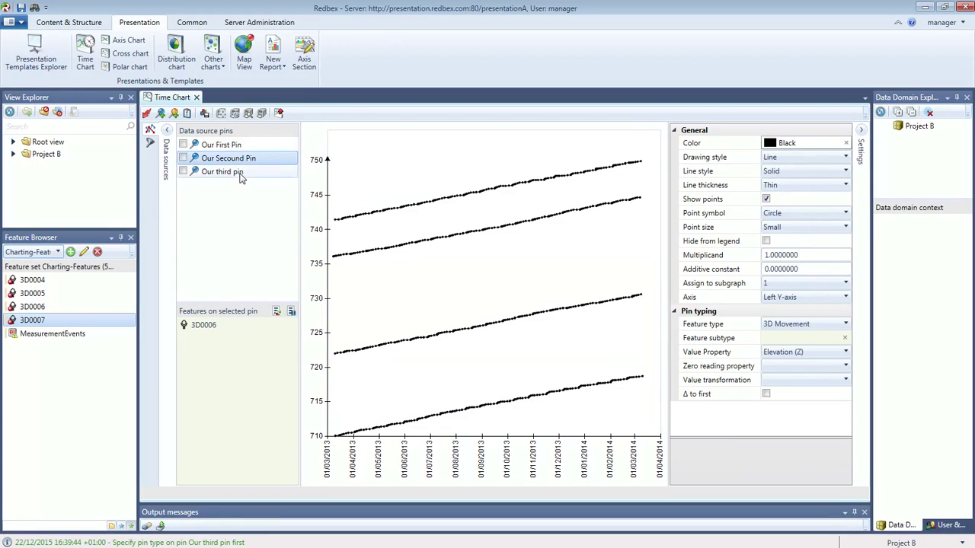
click(241, 174)
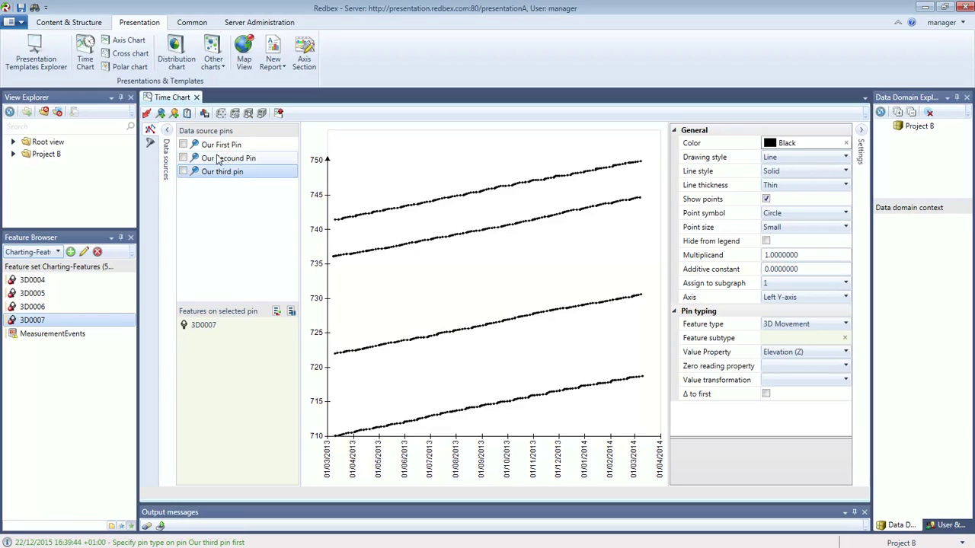
click(188, 114)
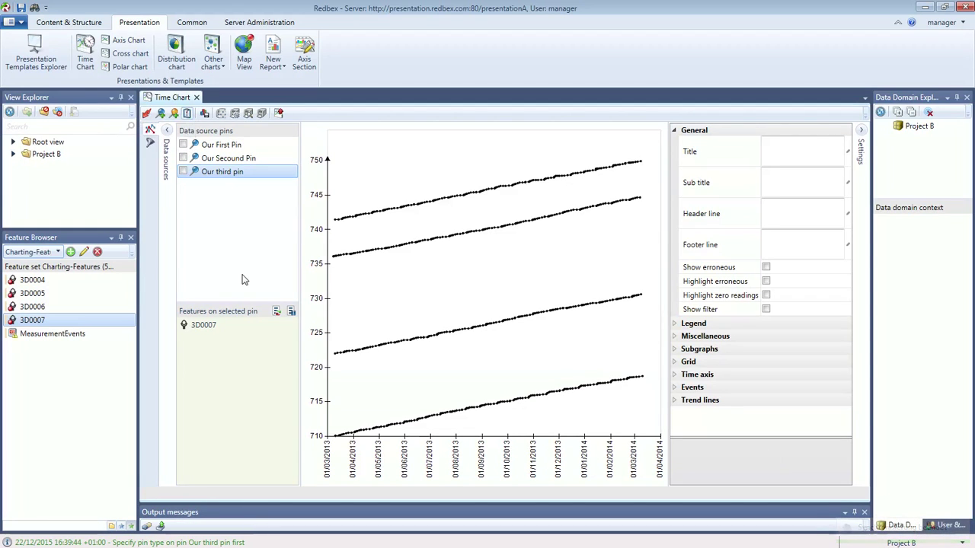
Set the color of feature 3D0004 on Our First Pin to red #FF003A and regenerate the time chart
click(215, 146)
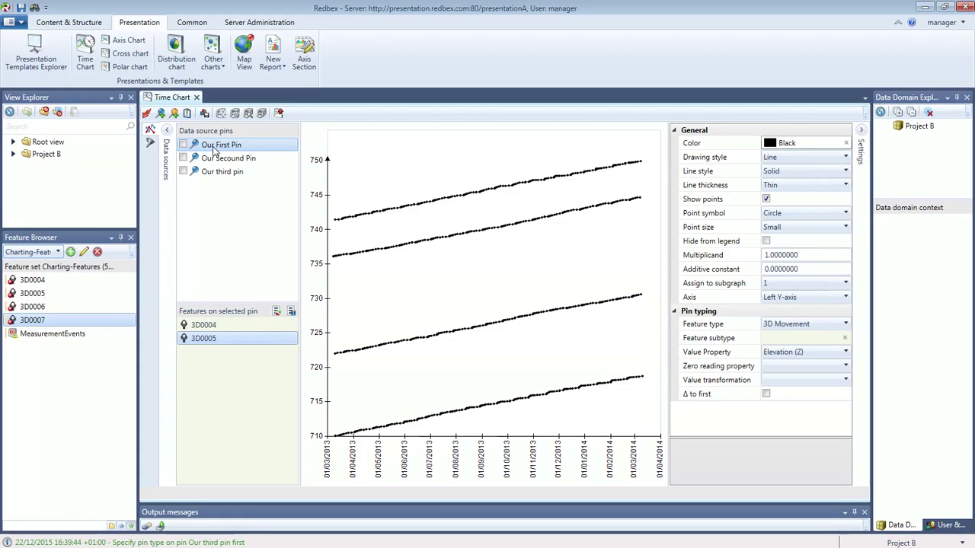
click(219, 326)
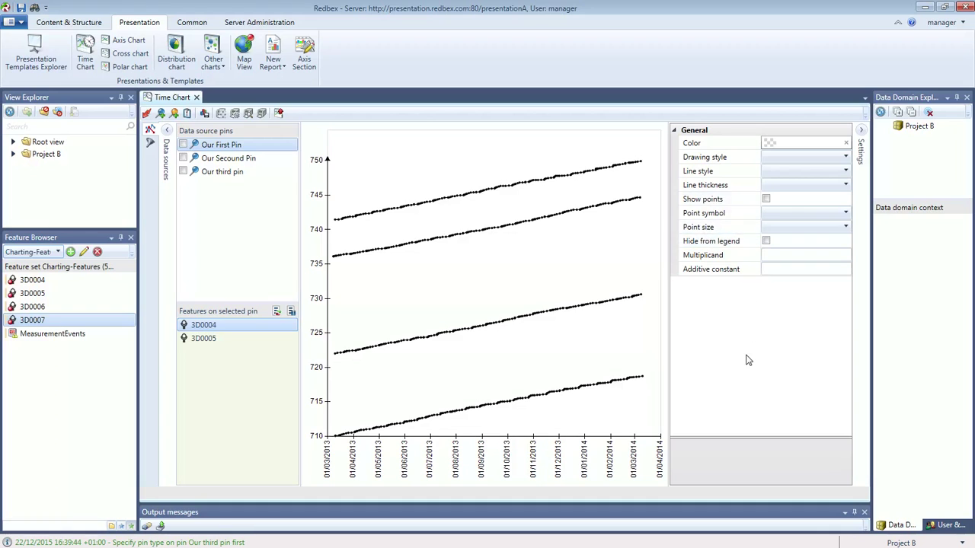
click(796, 148)
click(788, 147)
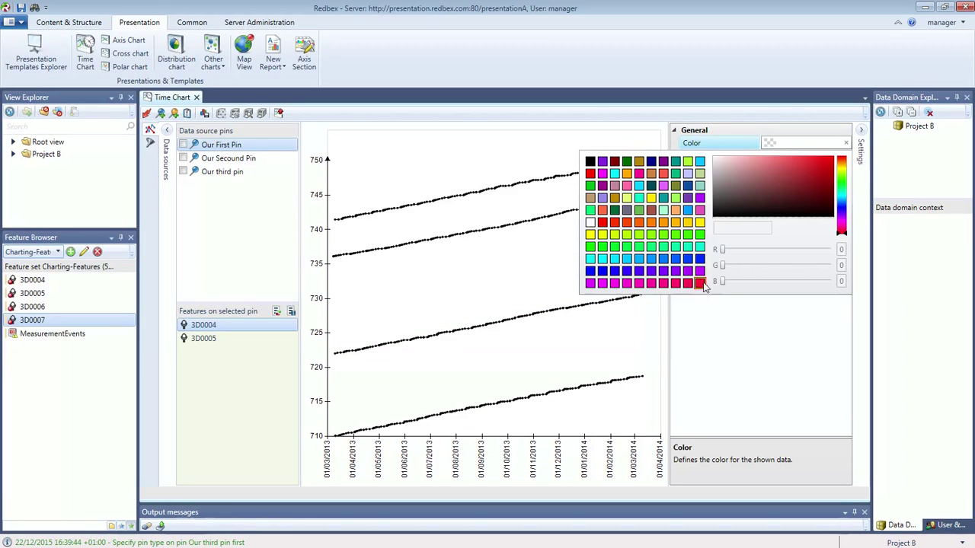
click(701, 283)
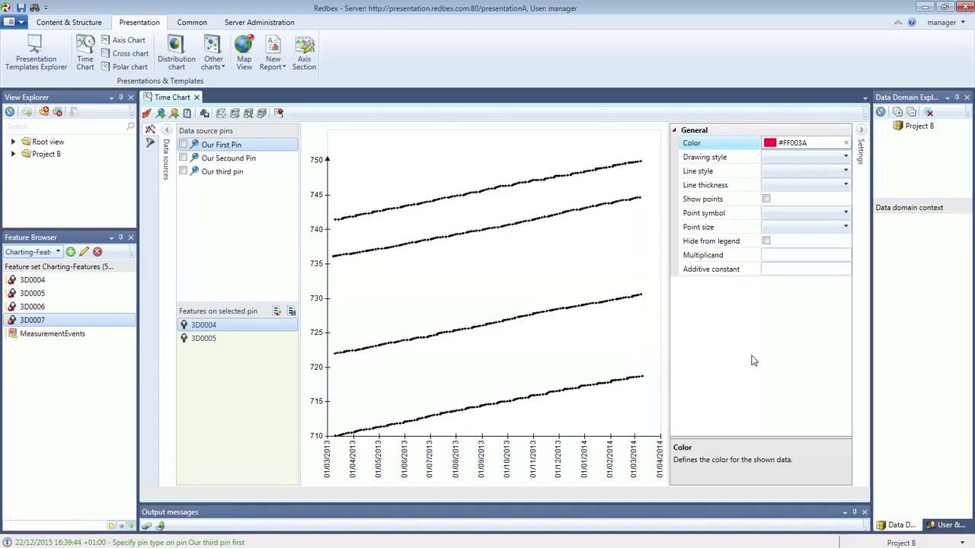
click(147, 114)
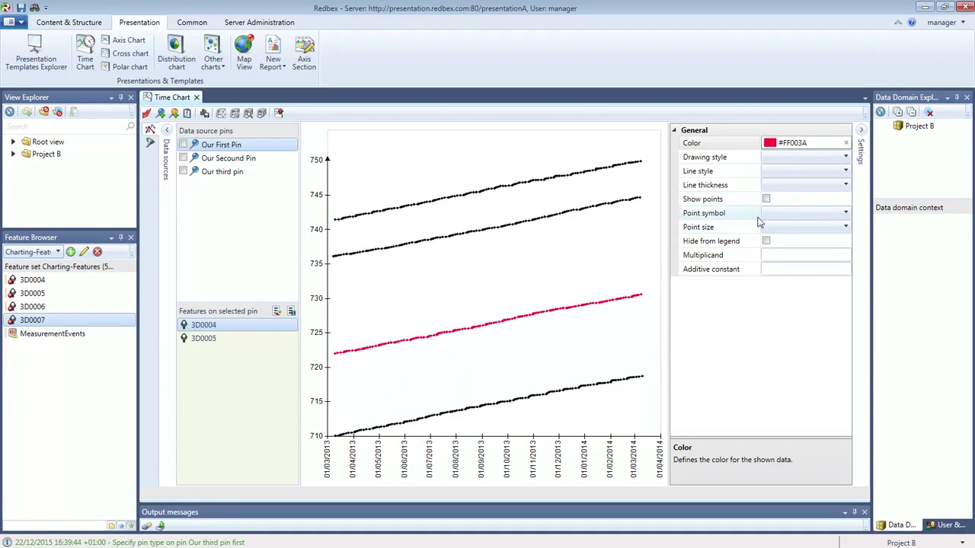
Look through the point symbol and point size options for feature 3D0004
click(827, 216)
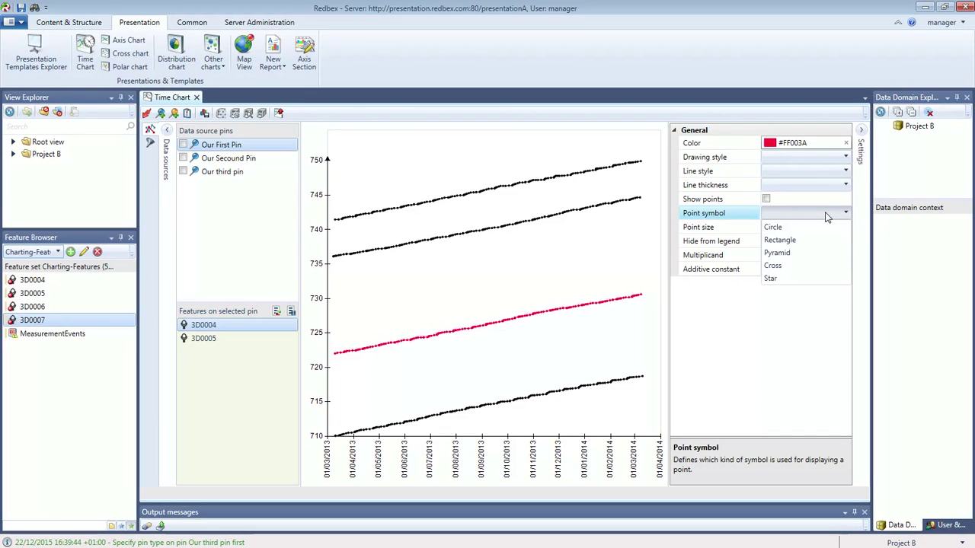
click(826, 214)
click(801, 229)
click(800, 229)
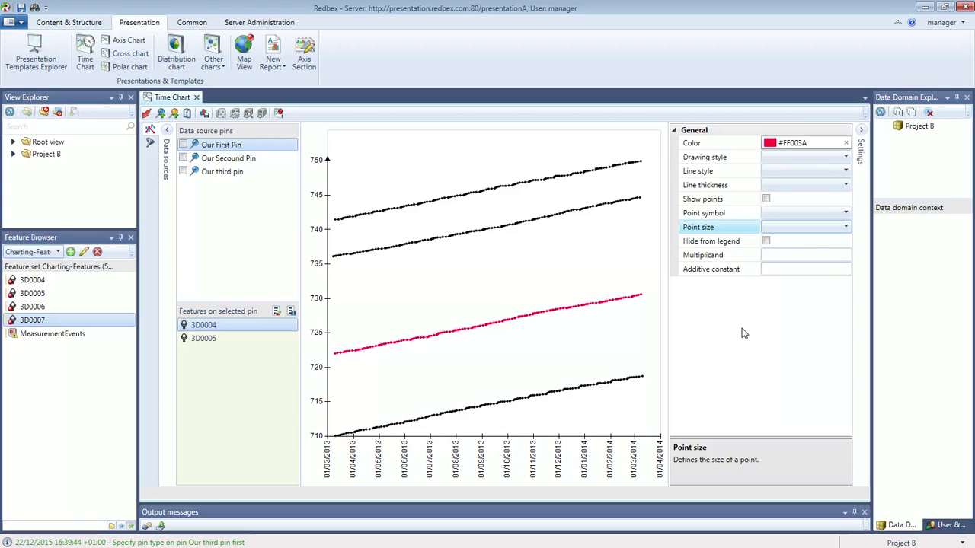
Set the multiplicand of feature 3D0004 to 5 and regenerate the time chart
click(768, 256)
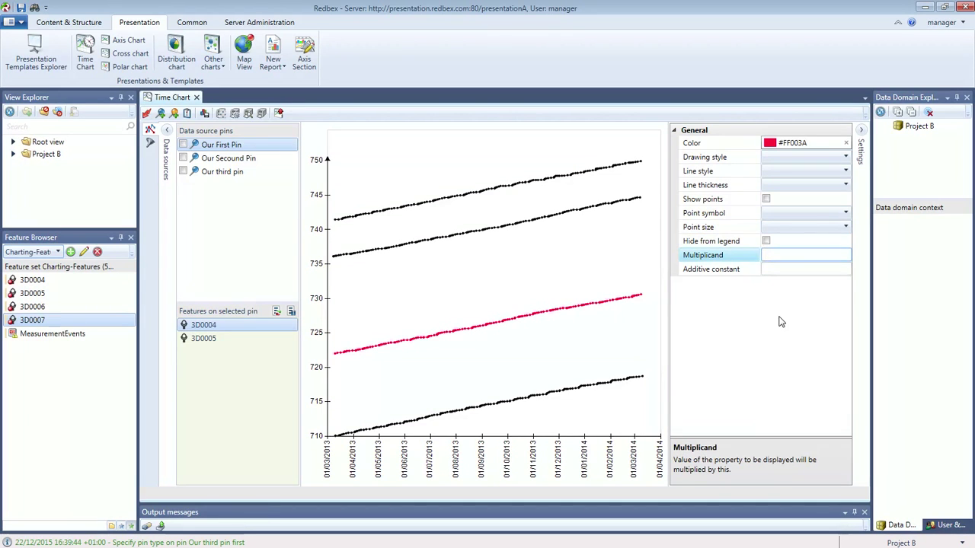
text(5)
key(Return)
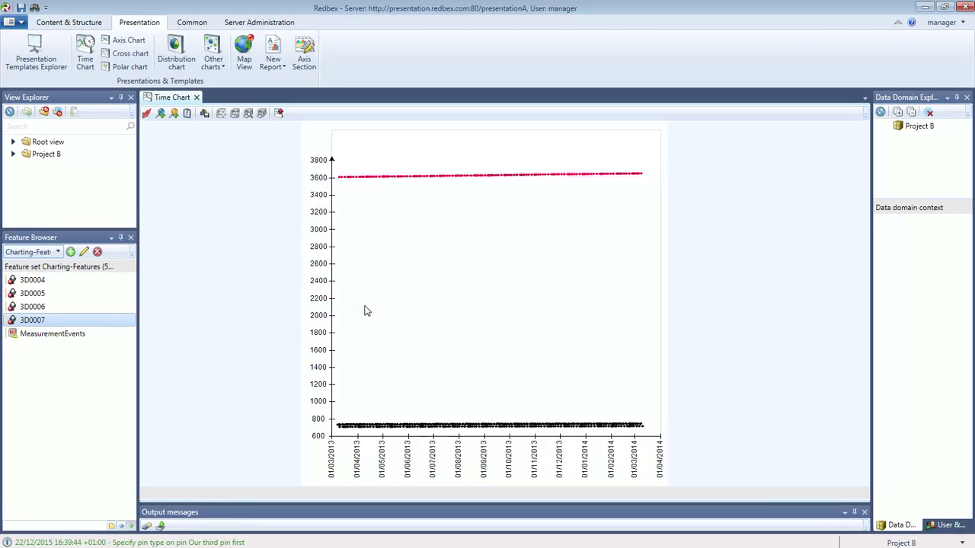
Clear the multiplicand of feature 3D0004 and regenerate the time chart
click(797, 256)
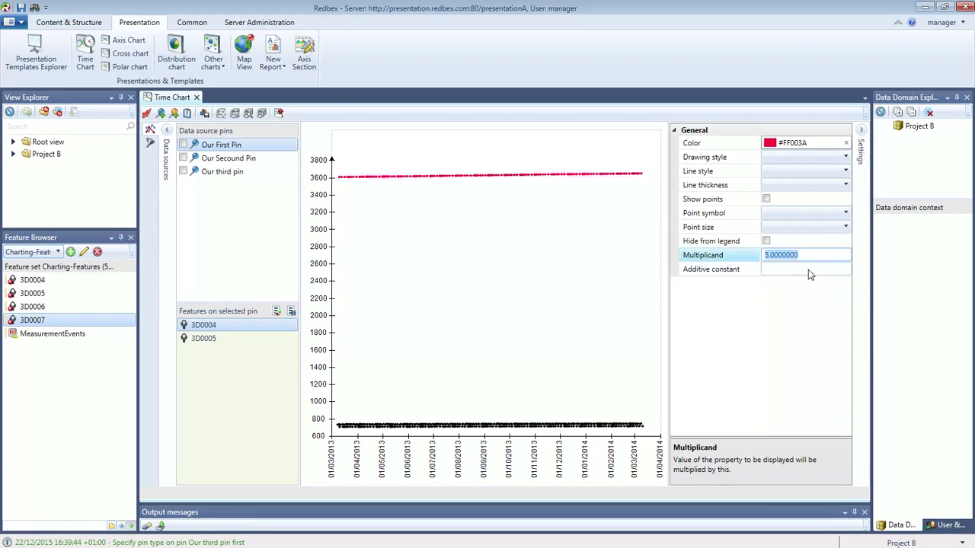
key(BackSpace)
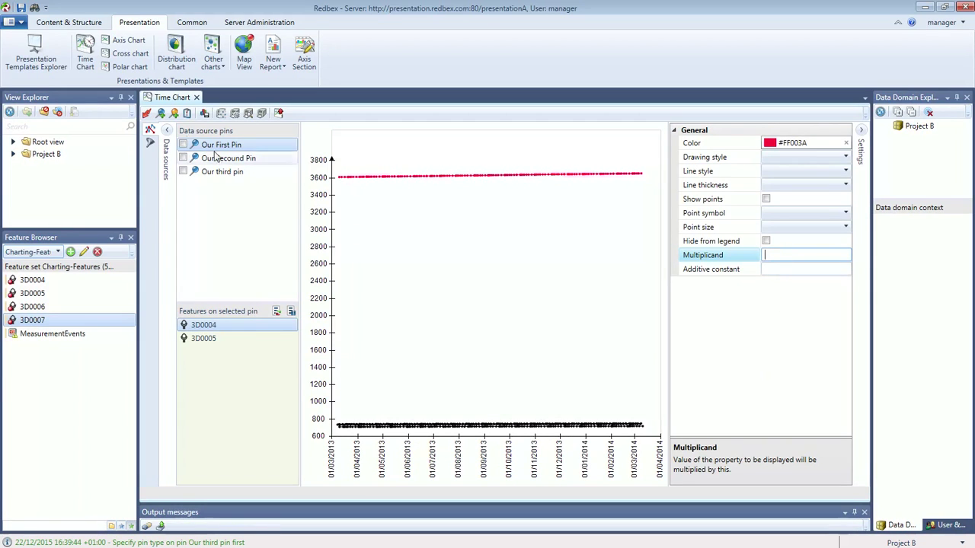
click(147, 114)
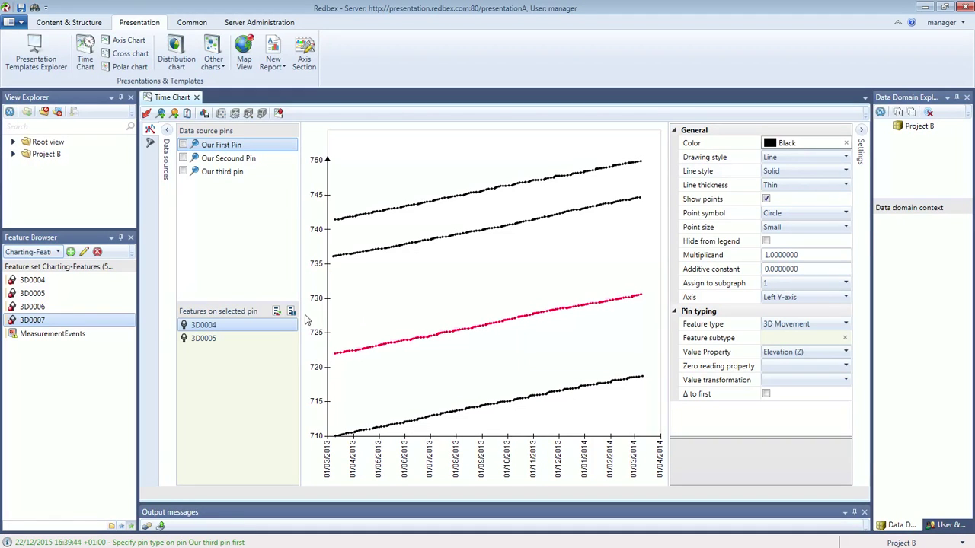
Set the color of Our First Pin to green #20FF00 and regenerate the time chart
click(783, 145)
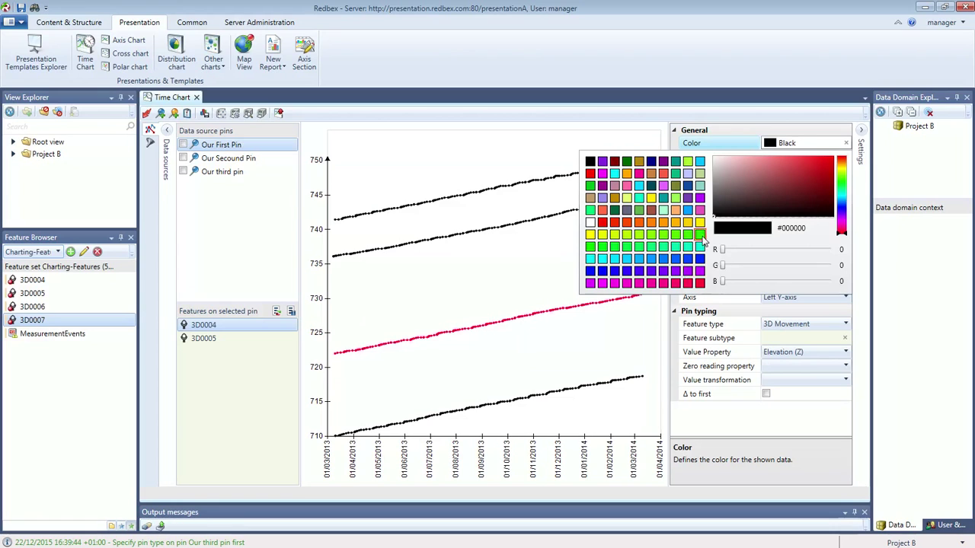
click(698, 235)
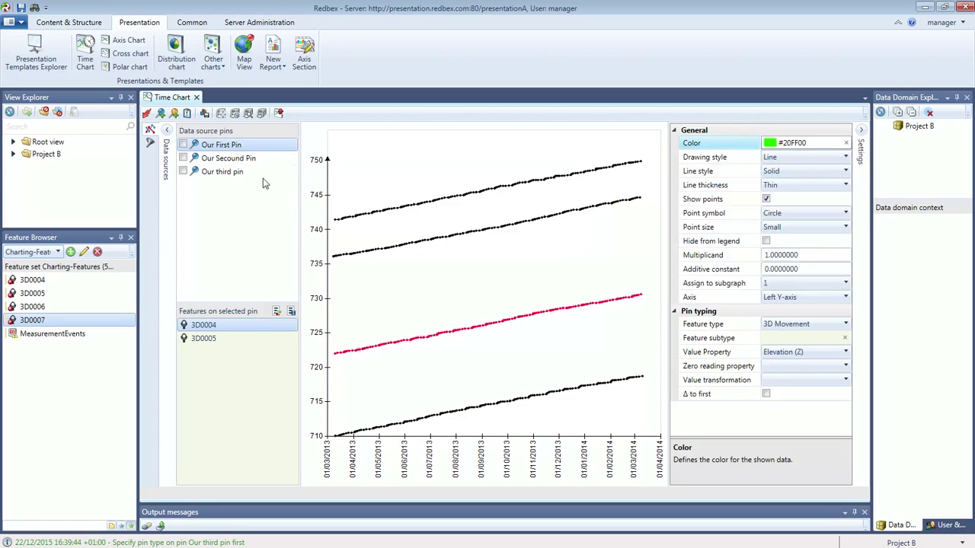
click(147, 114)
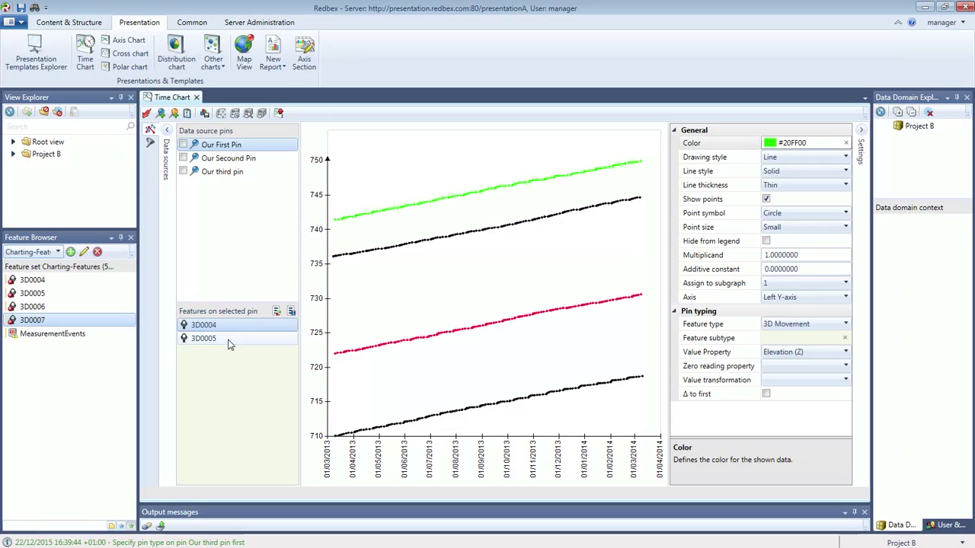
Set the color of the second pin to orange #FF6800 and of Our third pin to blue #002DFF
click(243, 162)
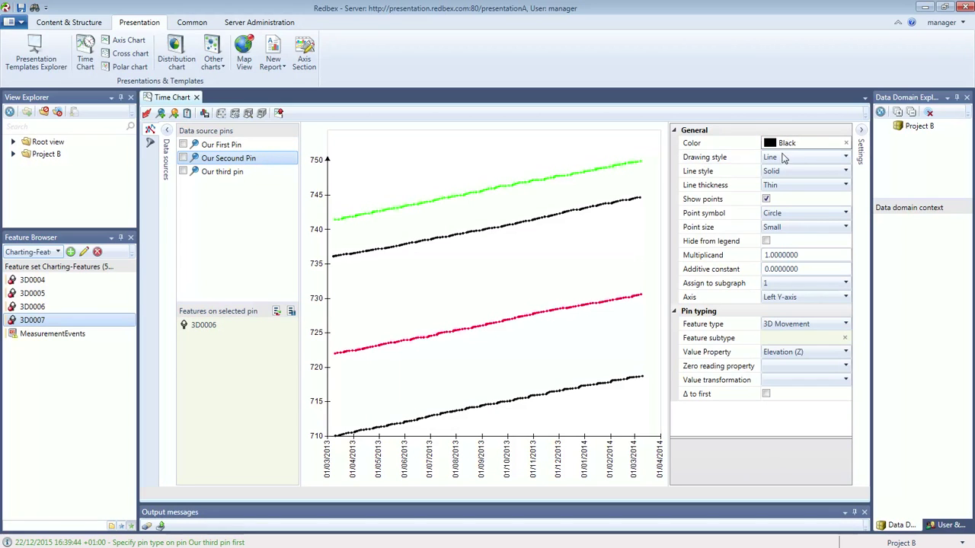
click(790, 145)
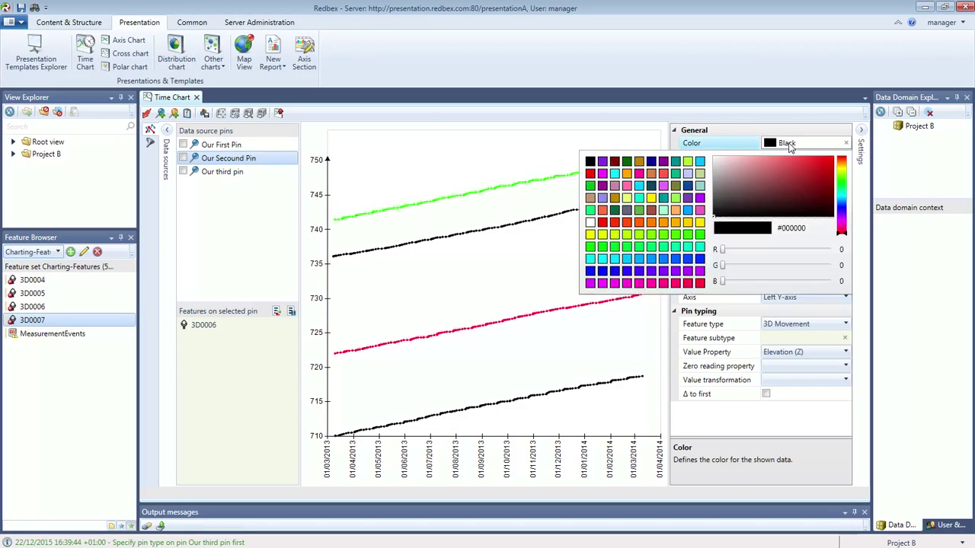
click(639, 221)
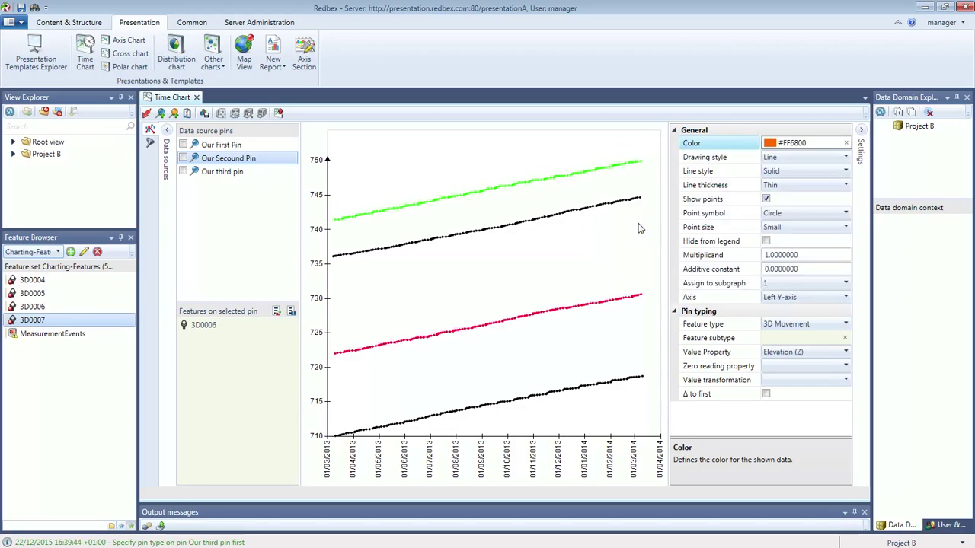
click(224, 173)
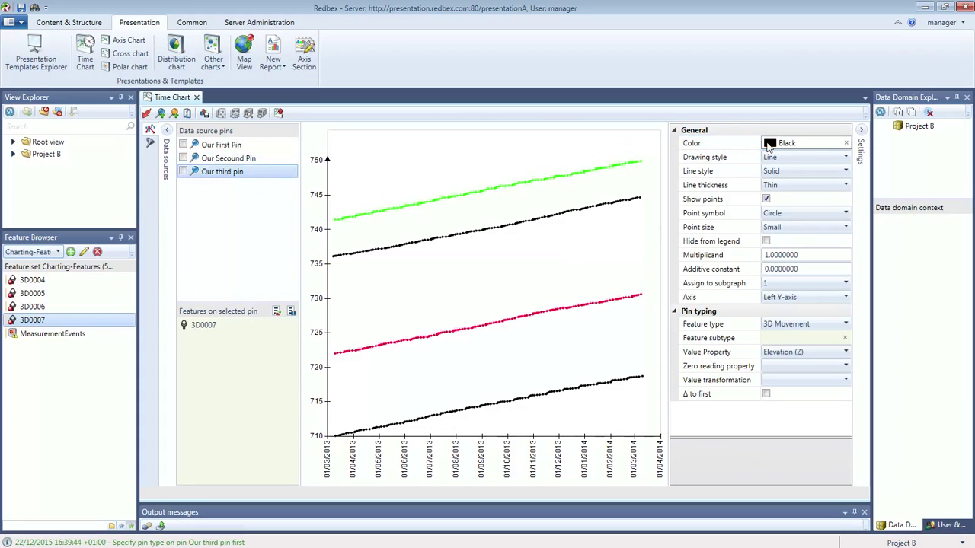
click(773, 145)
click(700, 268)
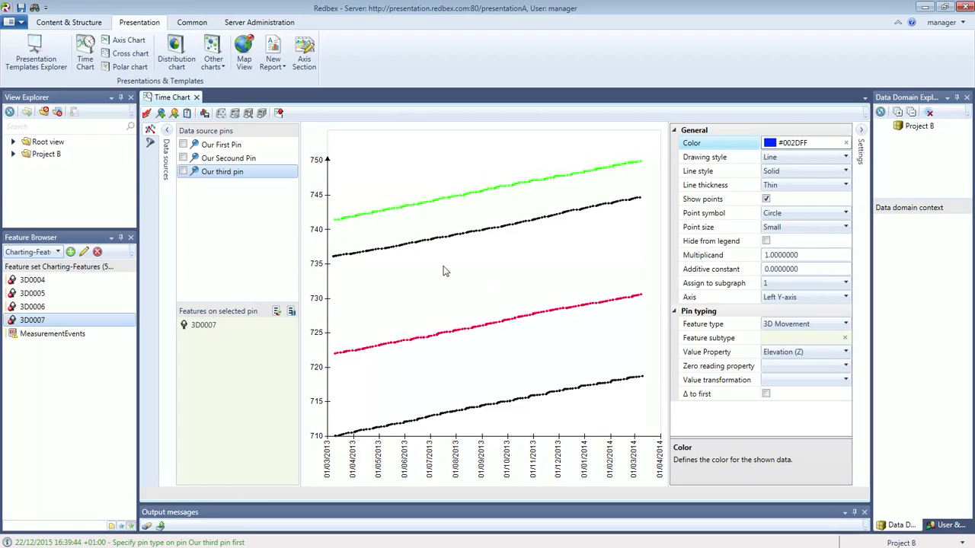
Enable Δ to first for all three data source pins and regenerate the time chart
click(767, 397)
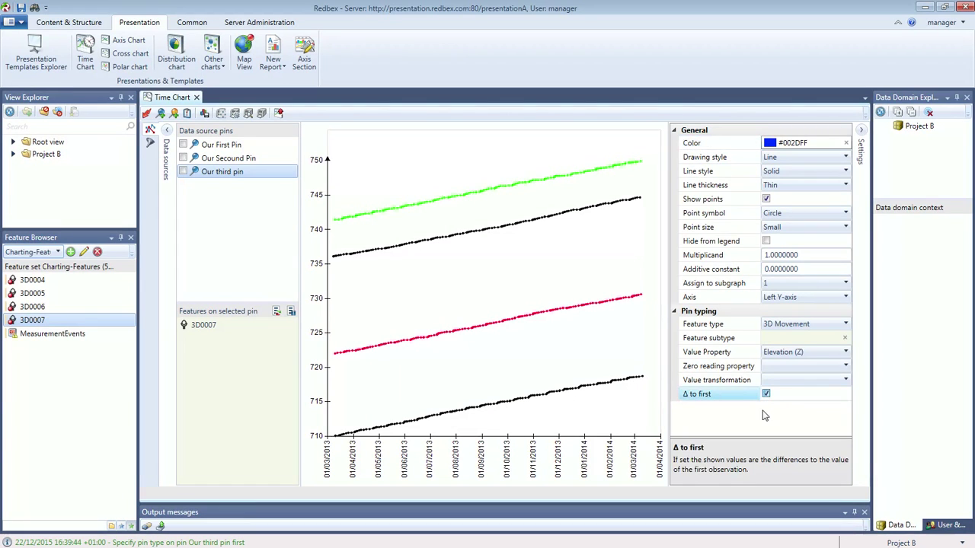
click(227, 172)
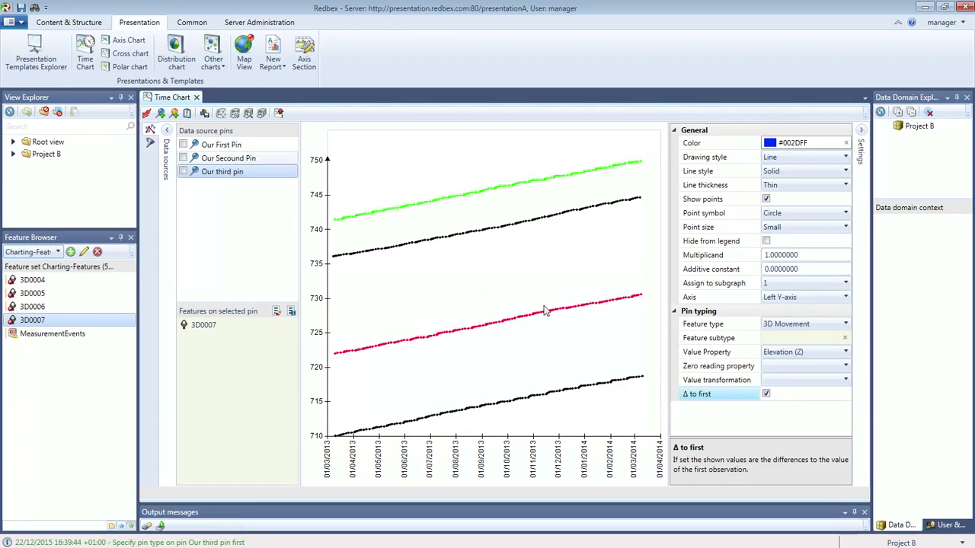
click(766, 394)
click(209, 145)
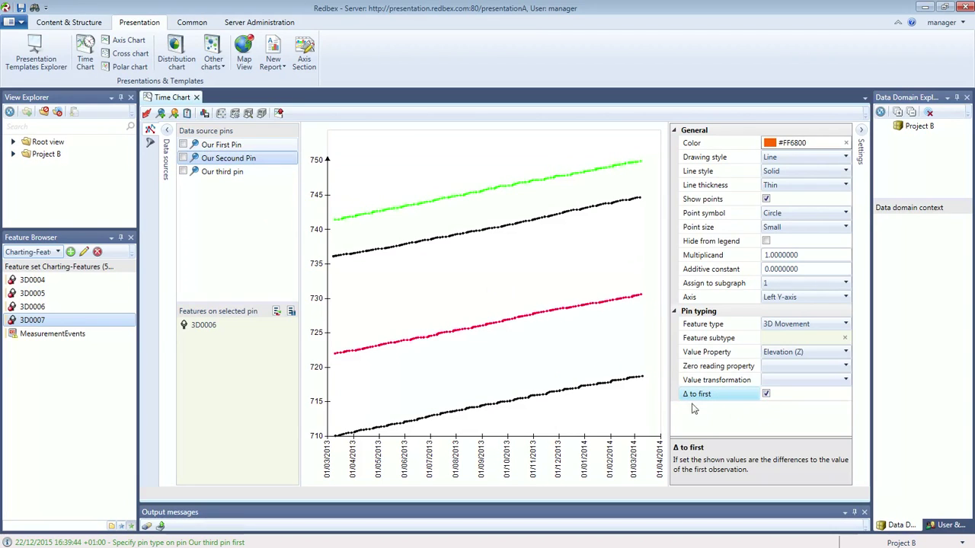
click(766, 395)
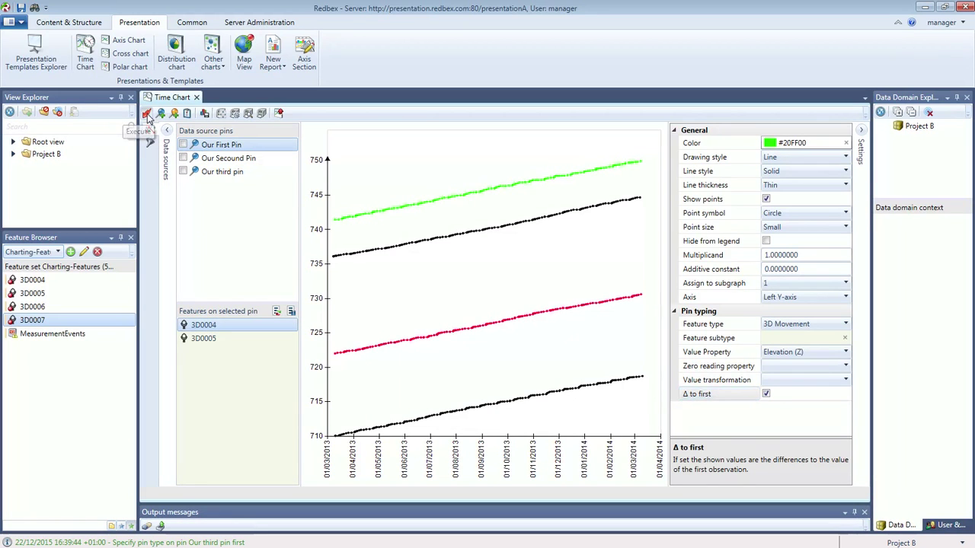
click(147, 114)
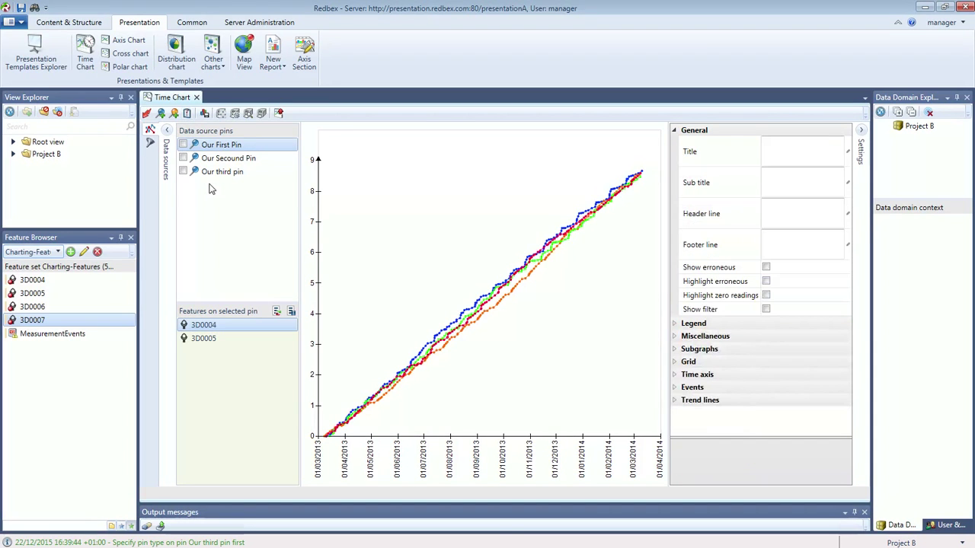
Give the time chart the title "My Title" and the sub title "Subtitle"
click(797, 153)
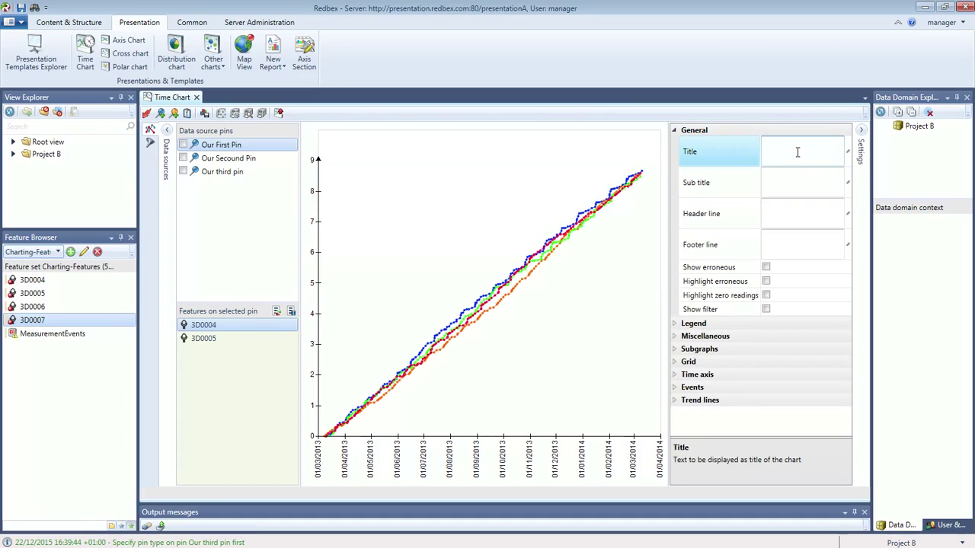
text(My)
text(Title)
click(805, 185)
text(Subt)
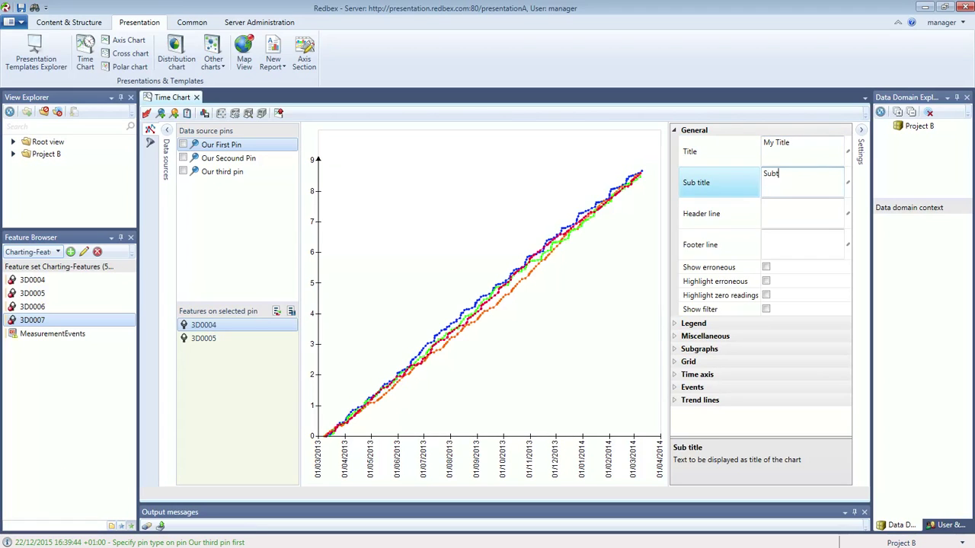
Add the header line "Here goes the header line" and footer line "There is some footer line", and regenerate the time chart
click(792, 211)
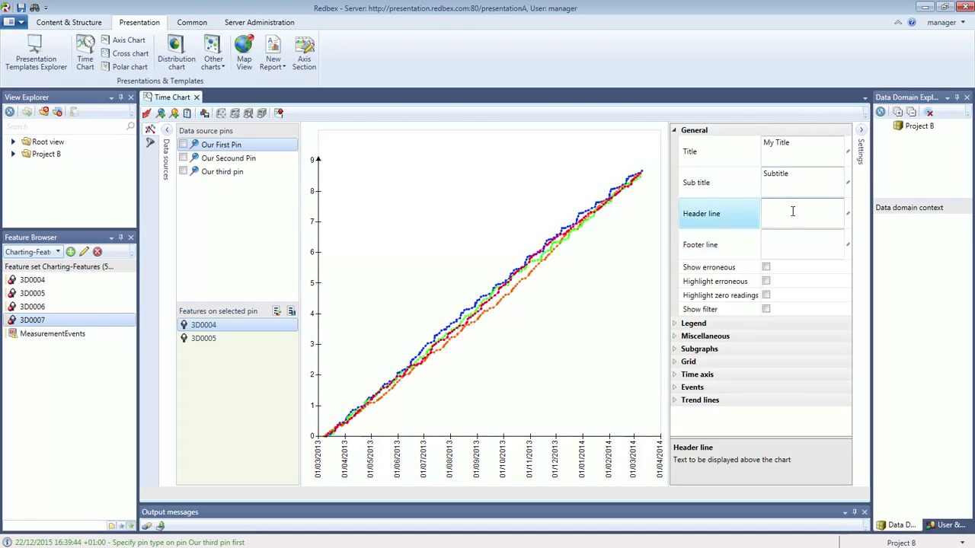
text(Here goes the header line)
click(788, 244)
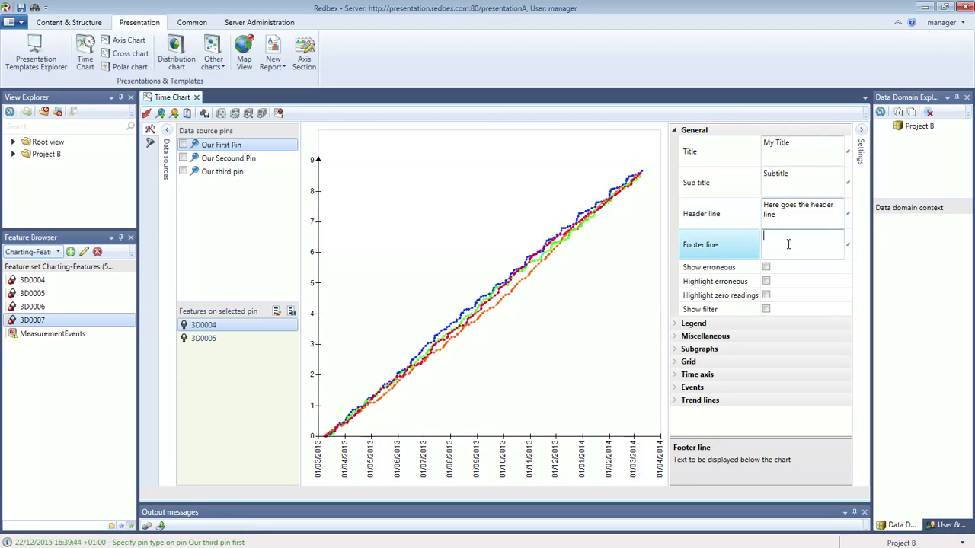
text(There is some footer line)
click(146, 113)
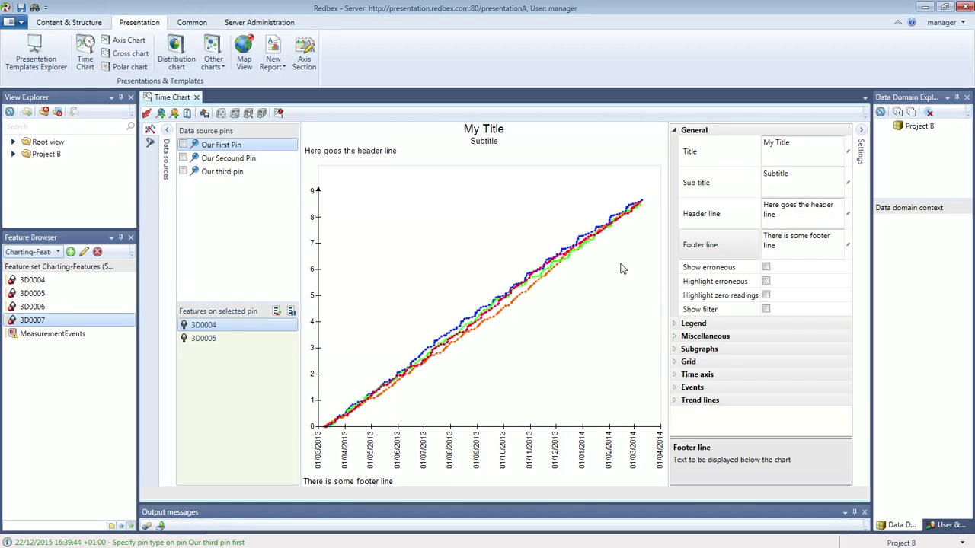
Enable showing and highlighting of erroneous observations and regenerate the time chart
click(766, 269)
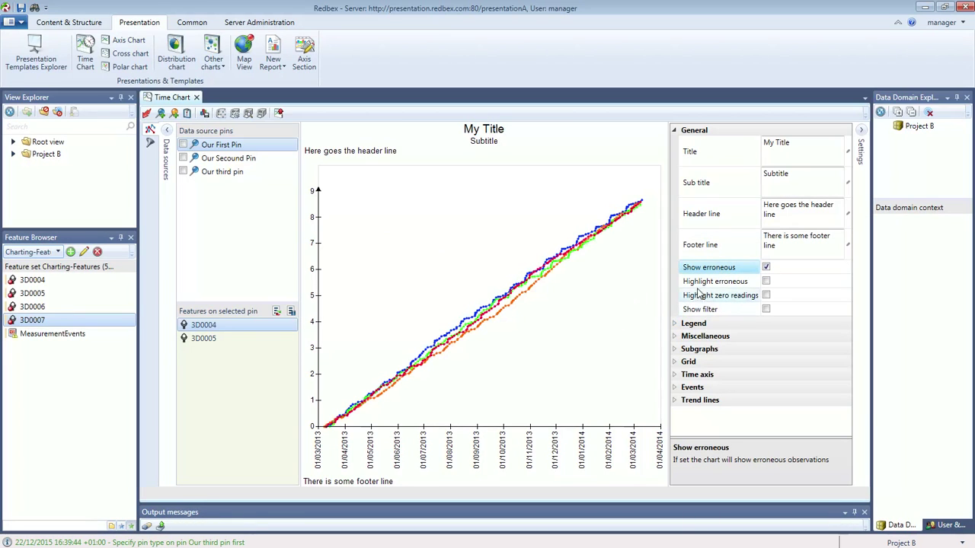
click(766, 281)
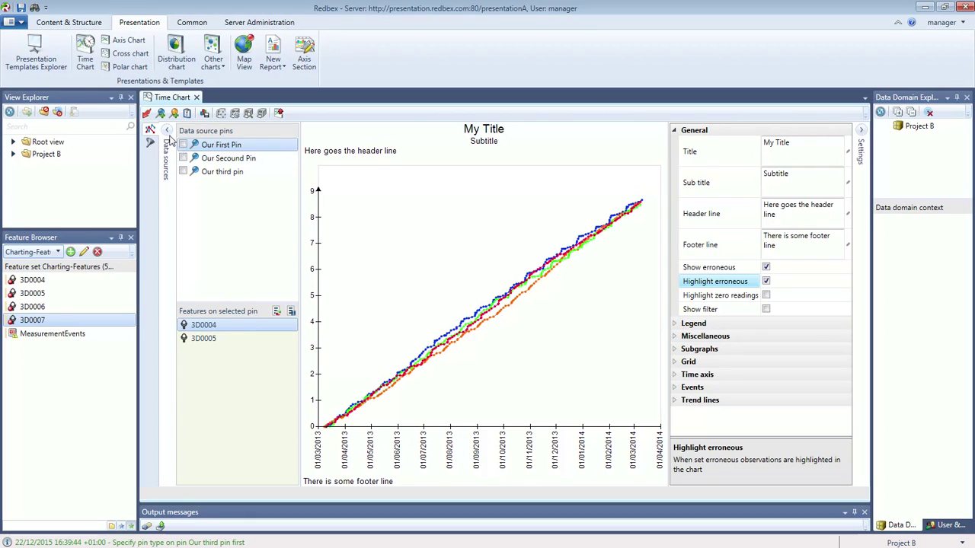
click(147, 115)
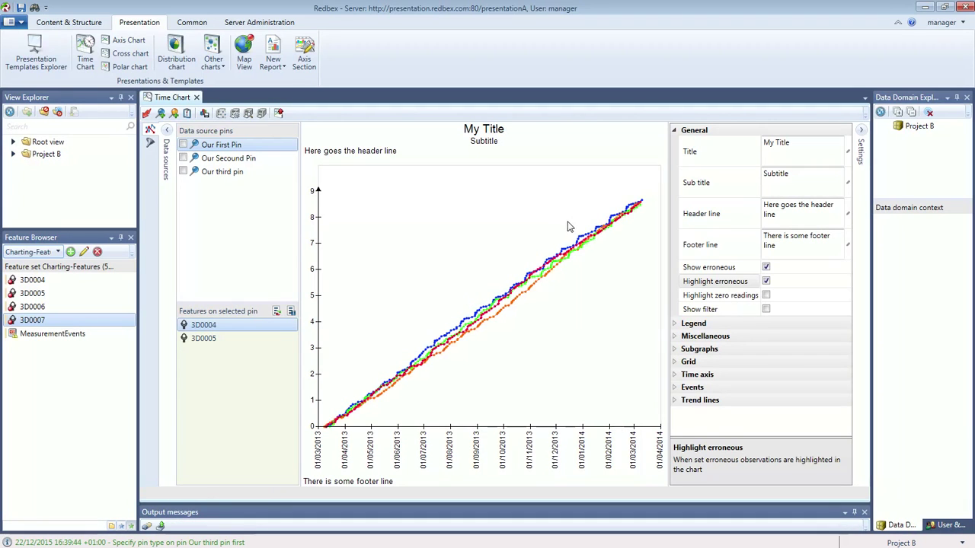
Mark the 27/12/2013 observation on the blue line as erroneous and regenerate the time chart
drag(598, 259, 561, 222)
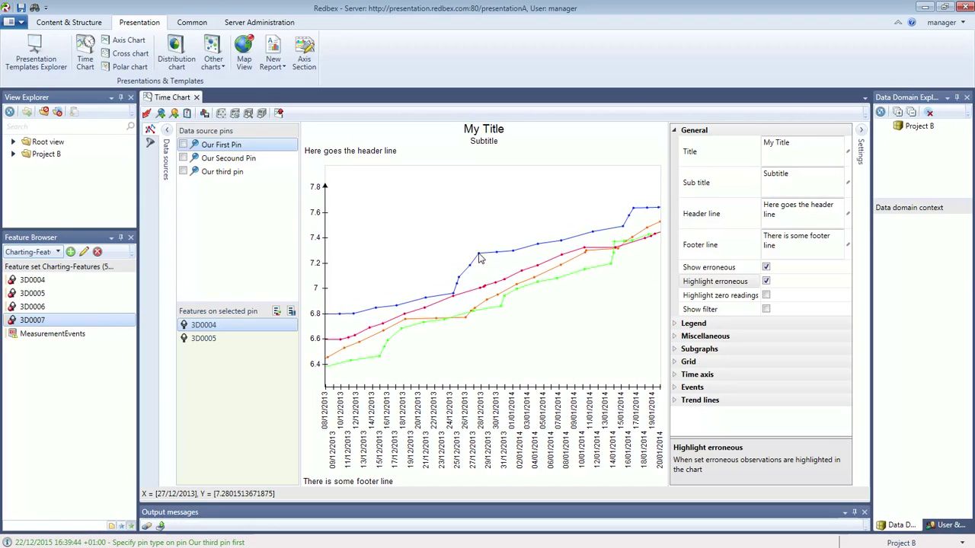
right_click(479, 258)
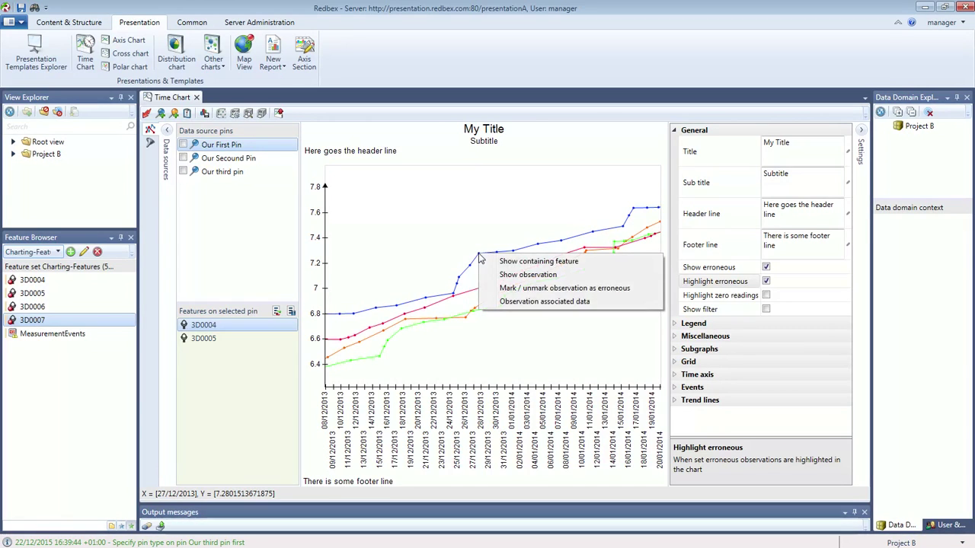
click(508, 289)
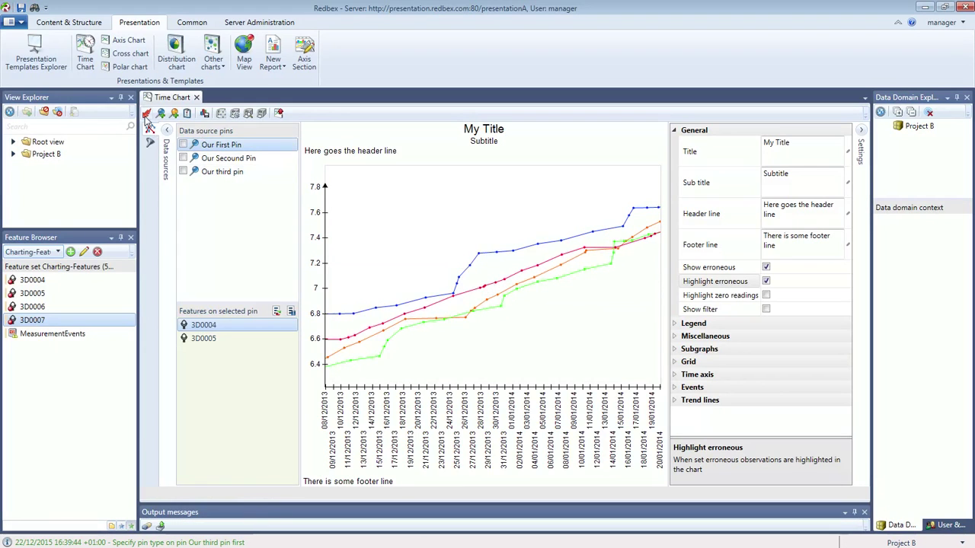
click(765, 267)
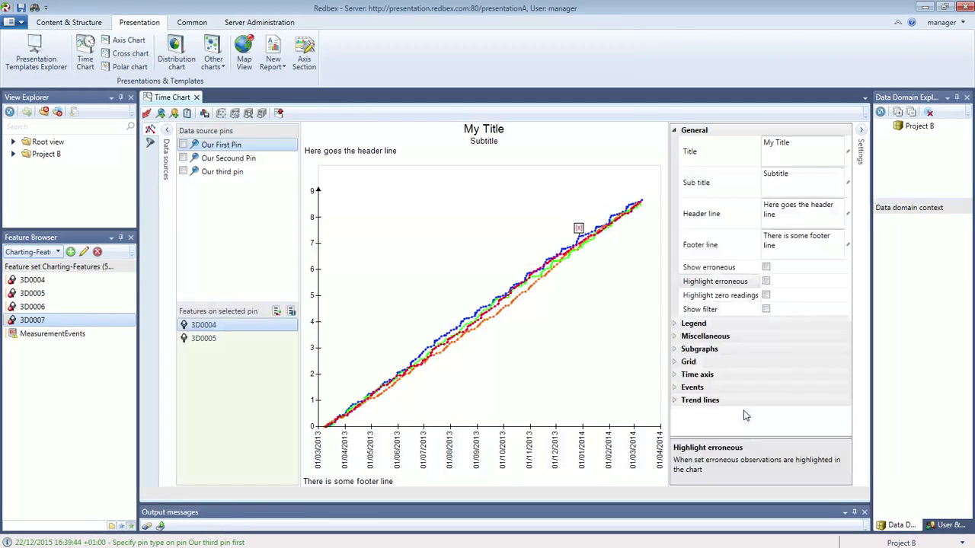
Show the observation record behind the highlighted erroneous point, check its Erroneous flag, and close the record
drag(561, 221, 607, 264)
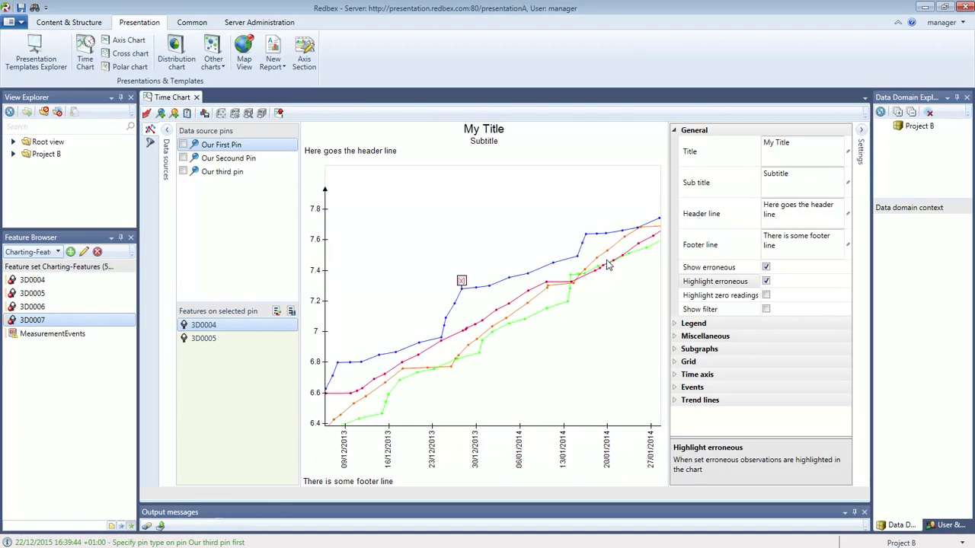
right_click(463, 295)
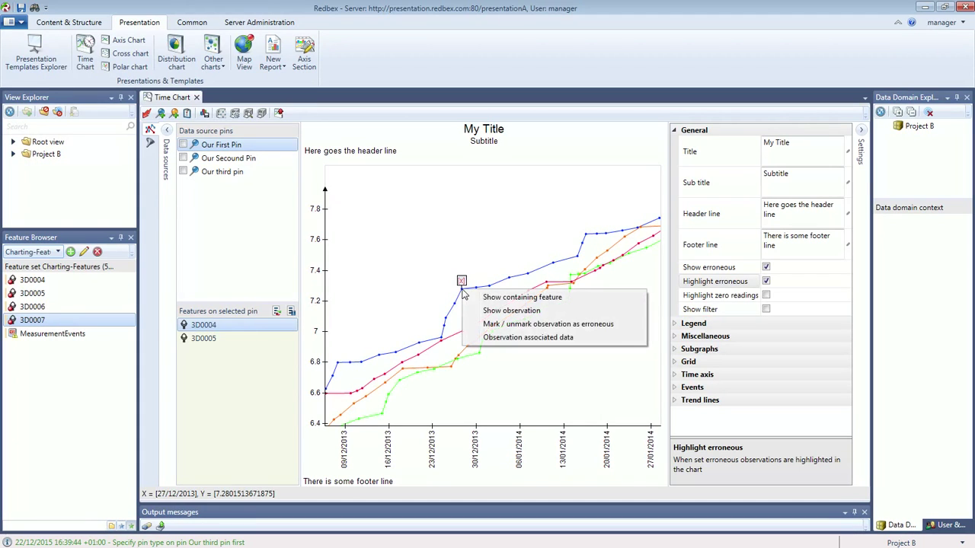
click(510, 311)
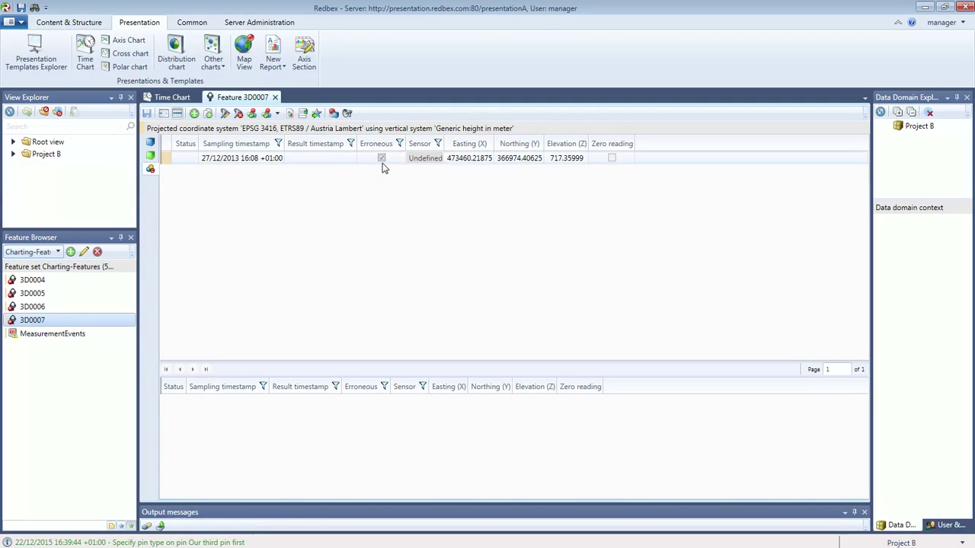
mouse_move(383, 167)
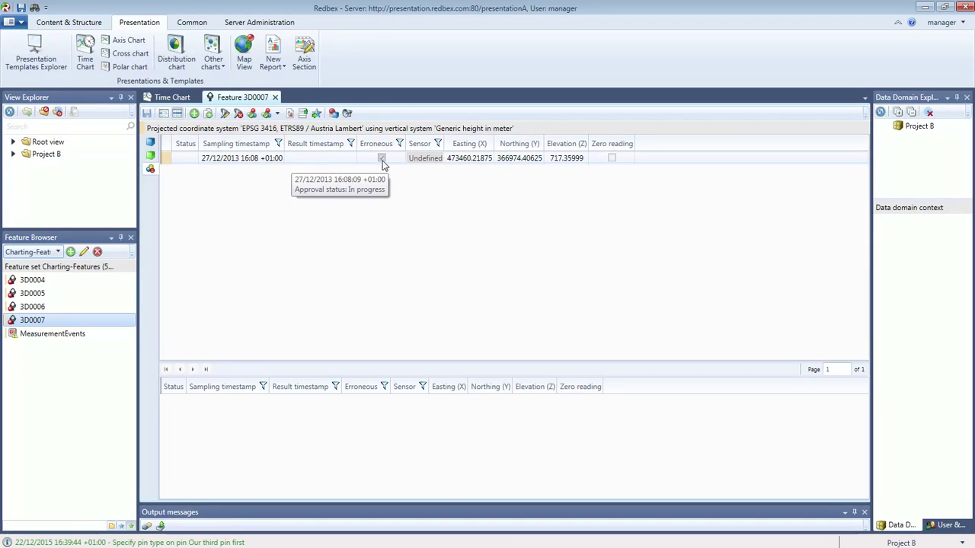
click(276, 97)
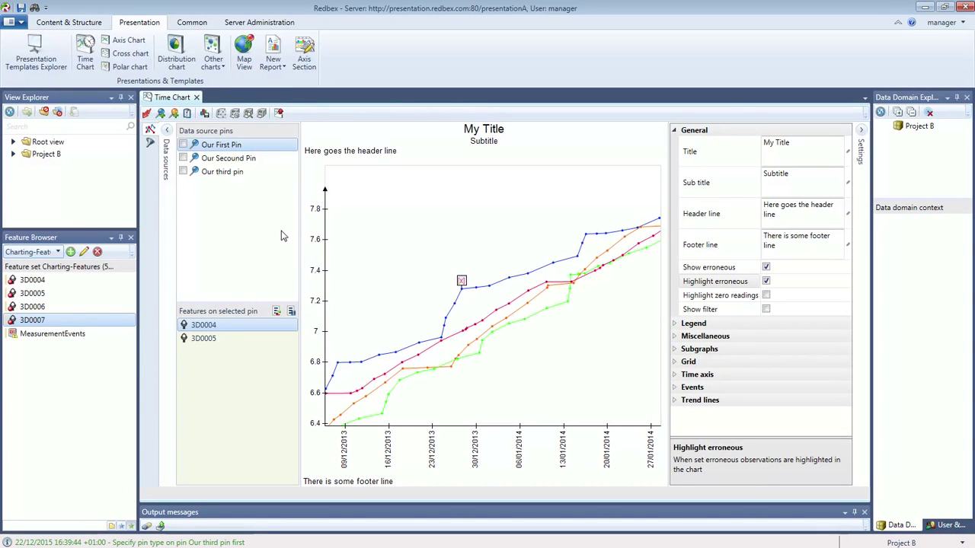
Unmark the 27/12/2013 observation on the blue line as erroneous and regenerate the time chart
right_click(463, 292)
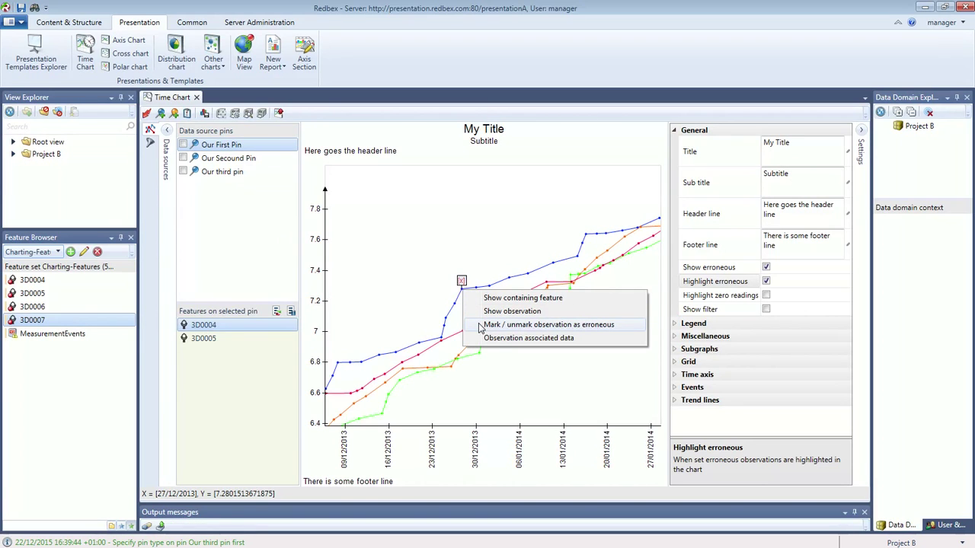
click(503, 325)
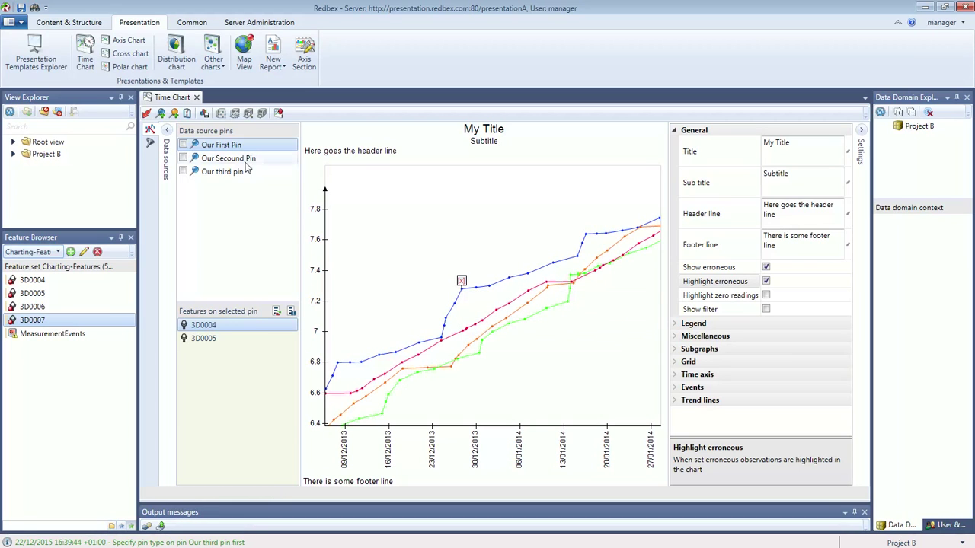
click(146, 114)
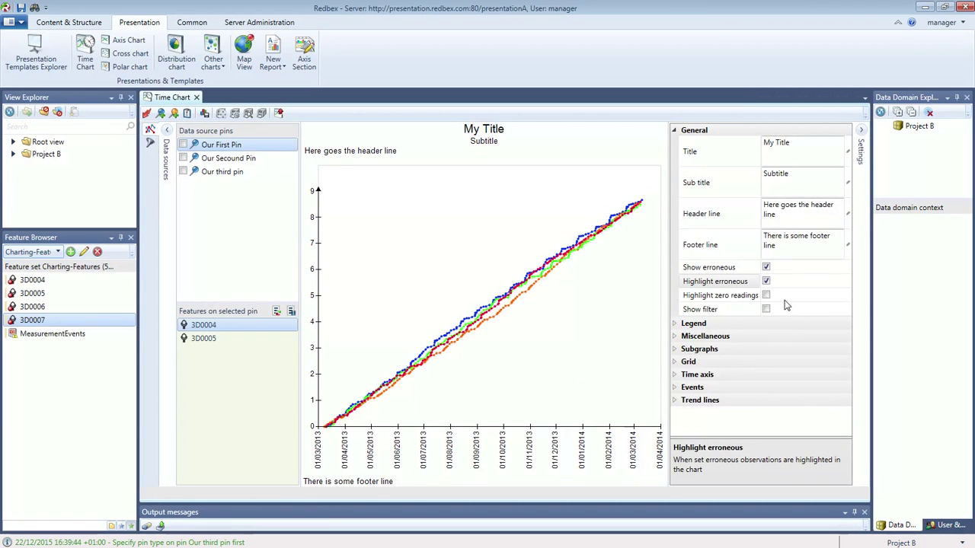
Enable highlighting of zero readings and display of the applied filter, and regenerate the time chart
click(766, 296)
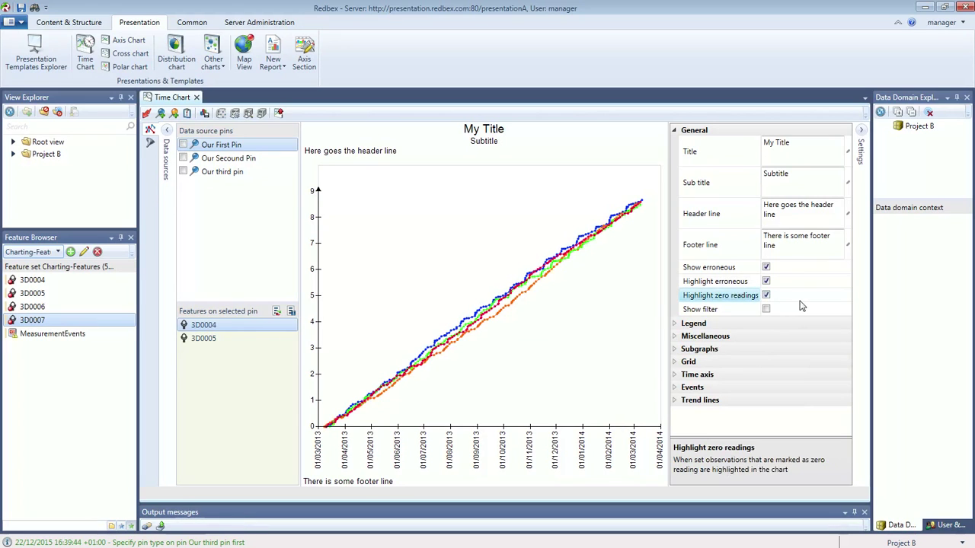
click(766, 309)
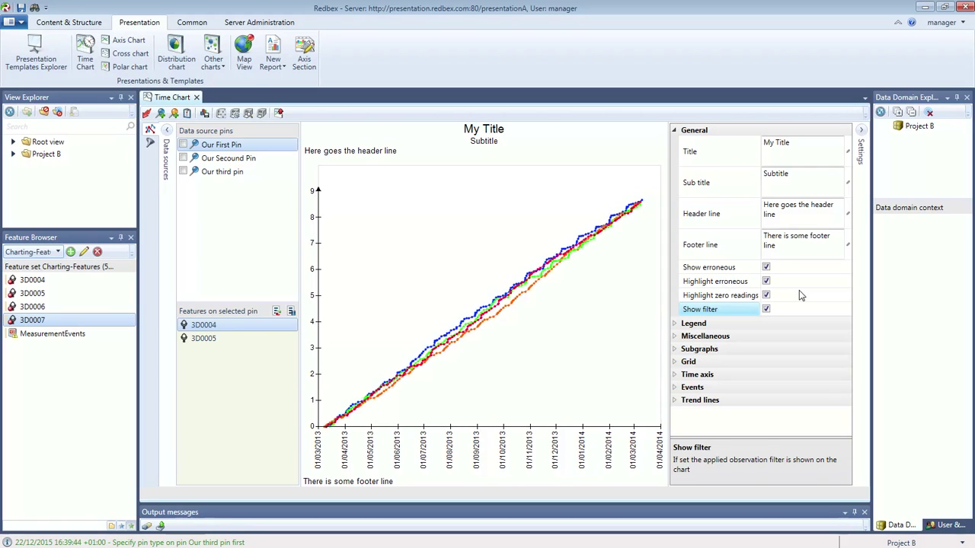
click(146, 113)
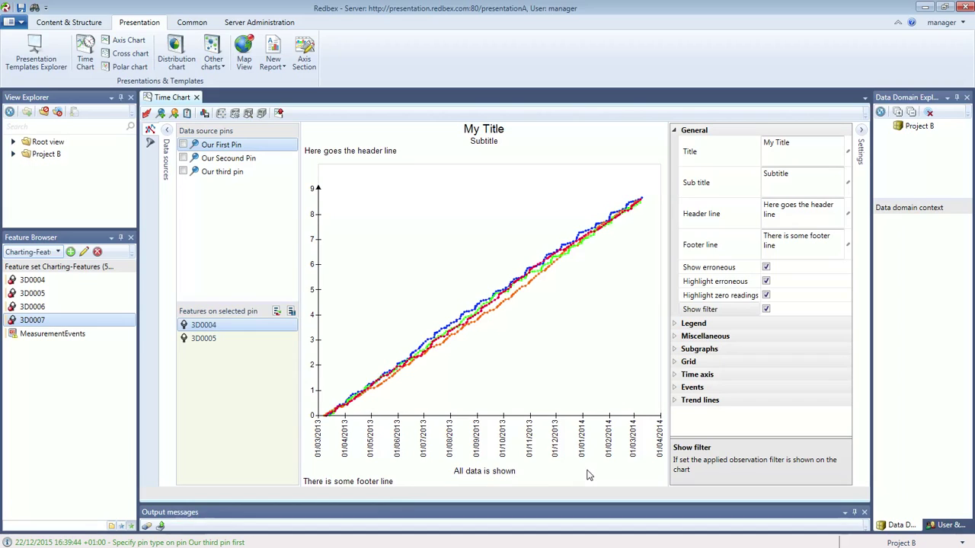
Apply a static time span filter from 06/07/2013 11:02 to 03/08/2013 23:00 and regenerate the time chart
click(150, 145)
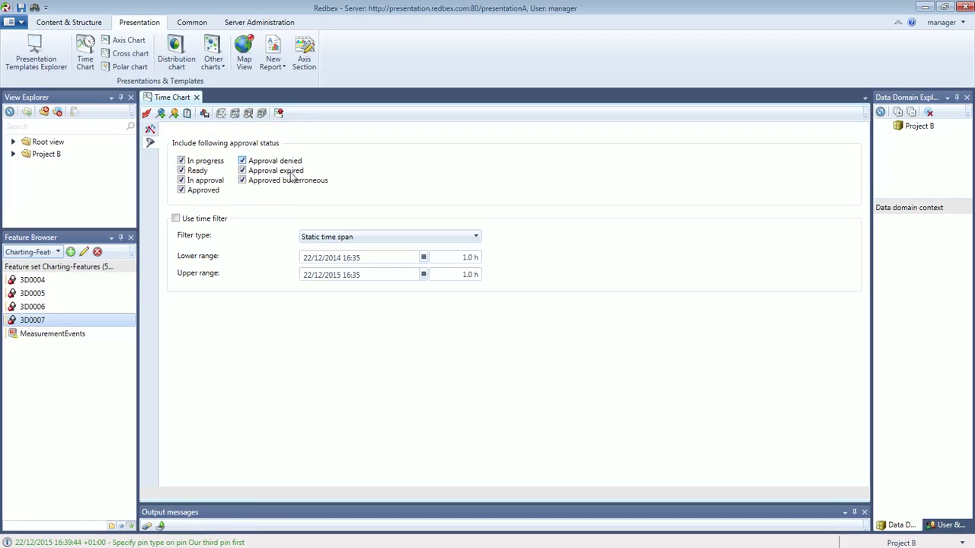
click(177, 220)
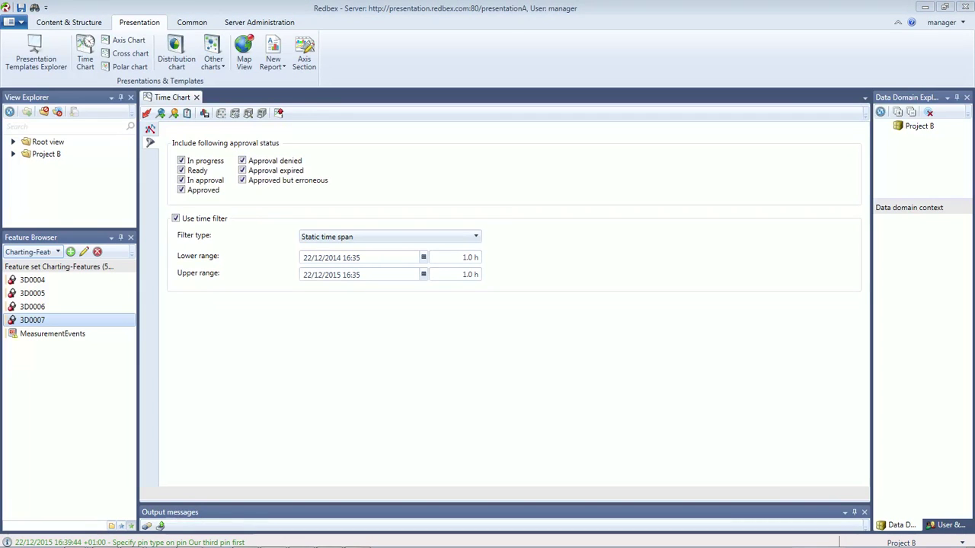
click(372, 257)
text(06/07/2013 11:02)
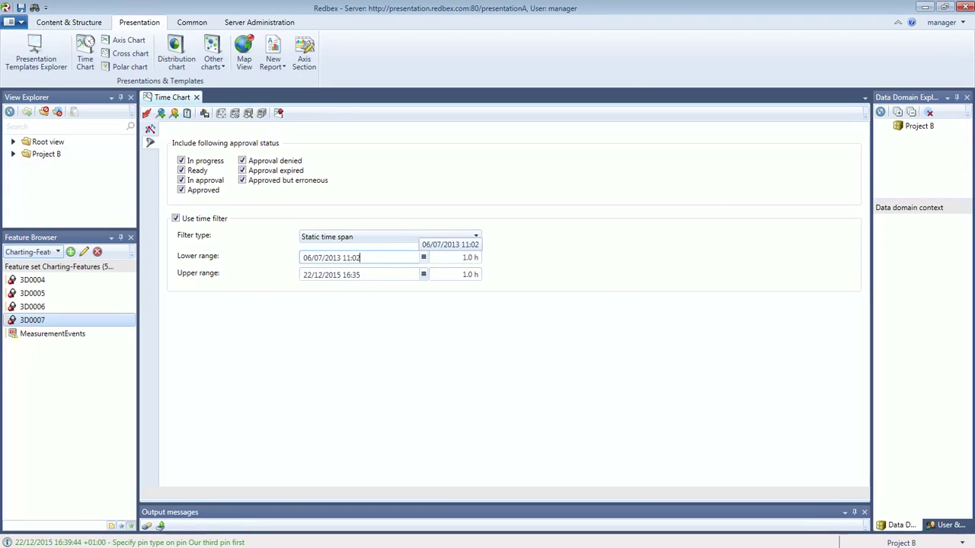
click(371, 276)
text(03/08/2013 23:00)
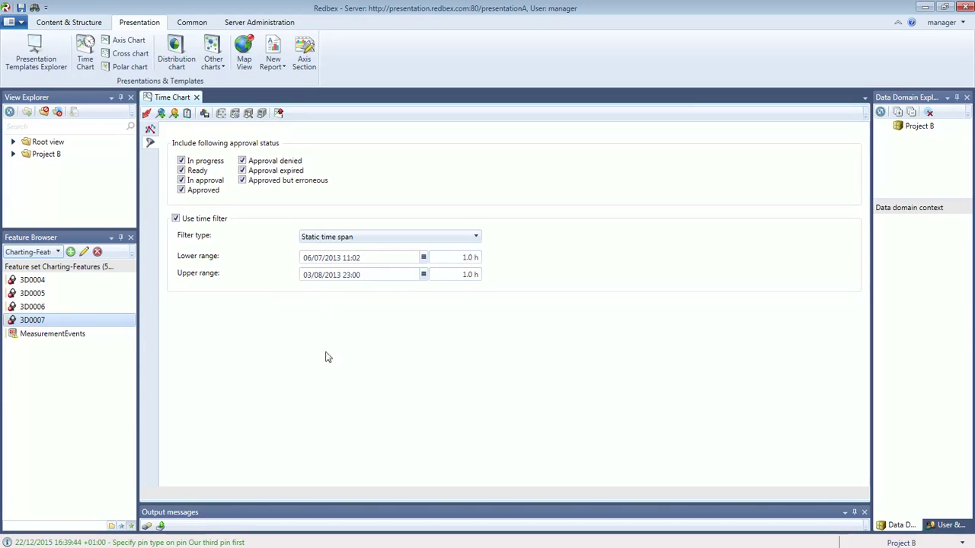
click(151, 130)
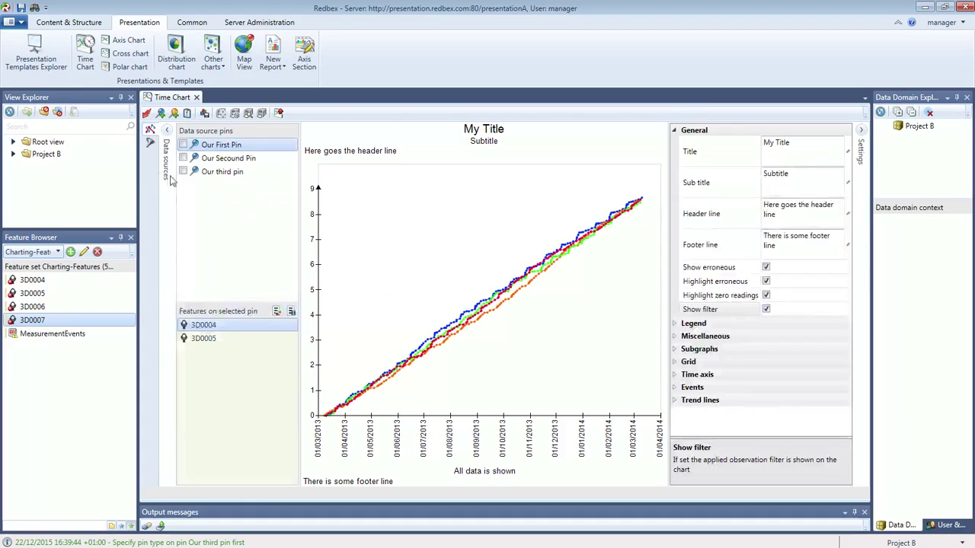
click(147, 114)
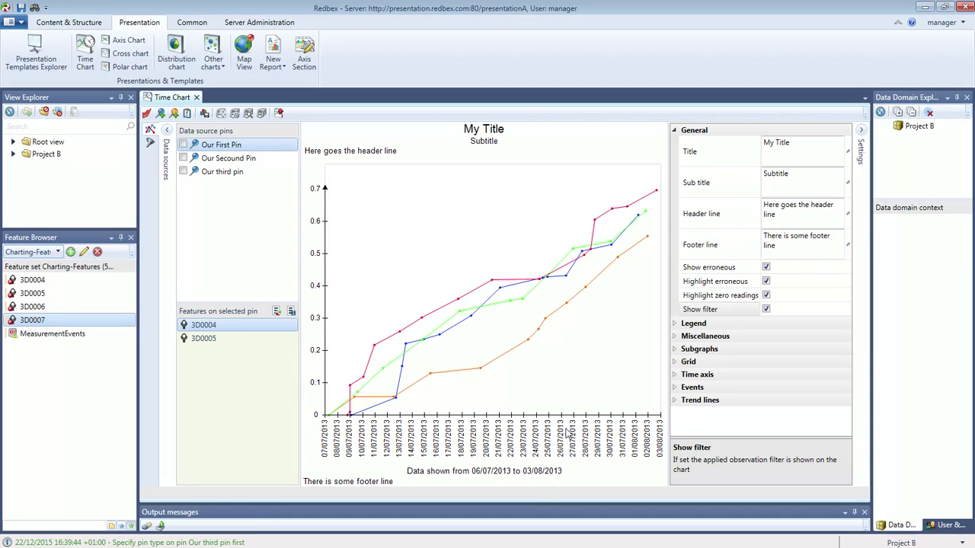
Mark the 13/07/2013 observation on the blue line as erroneous and regenerate the time chart
right_click(405, 343)
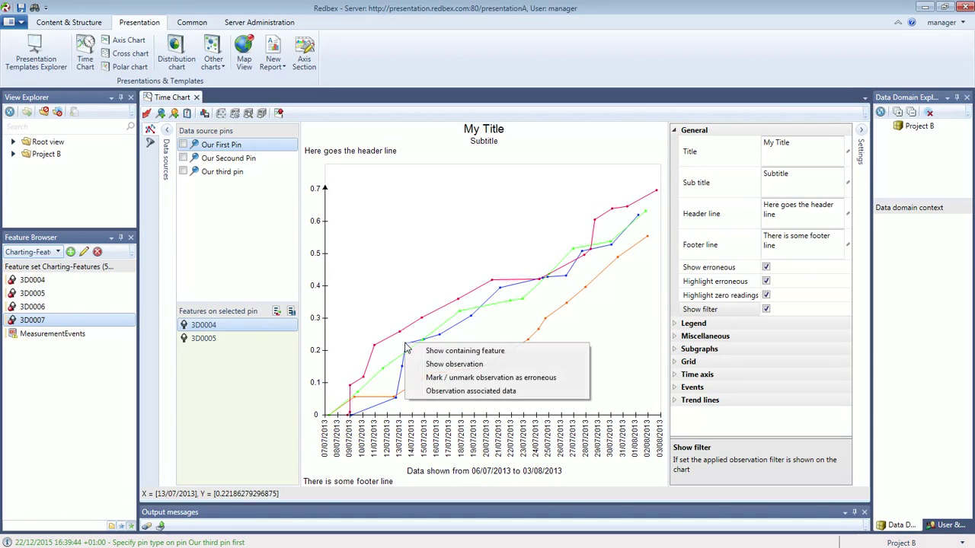
click(437, 378)
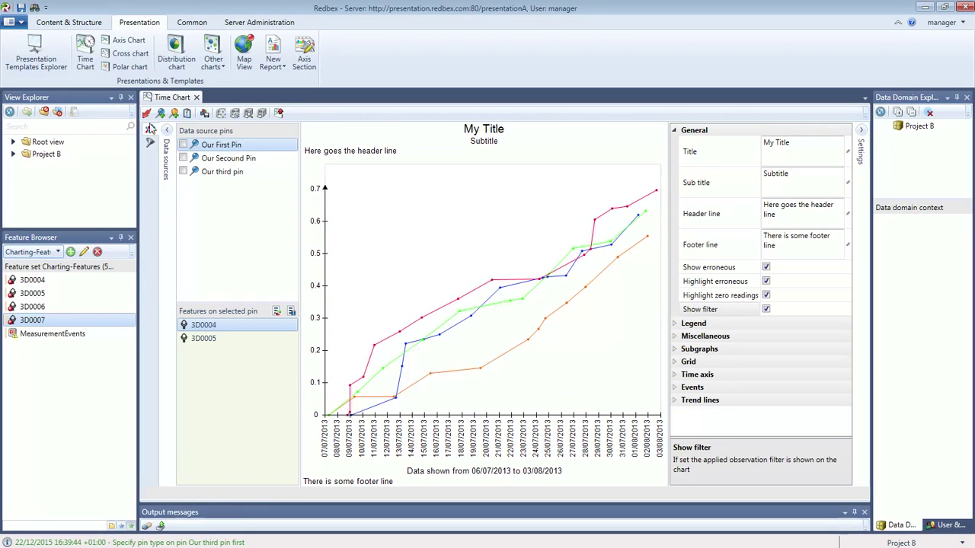
click(147, 114)
Turn off both the highlighting and the display of erroneous observations, and regenerate the time chart
click(766, 283)
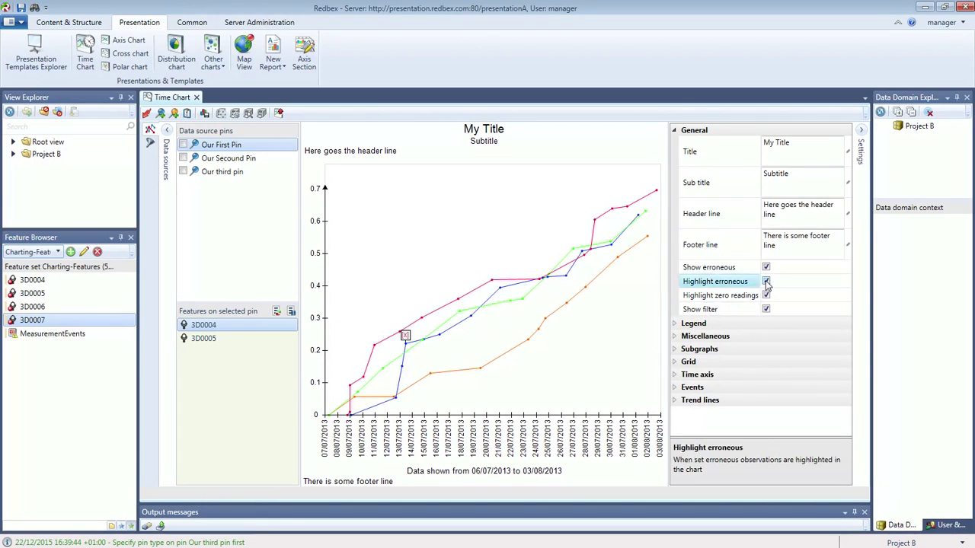
click(766, 282)
click(766, 267)
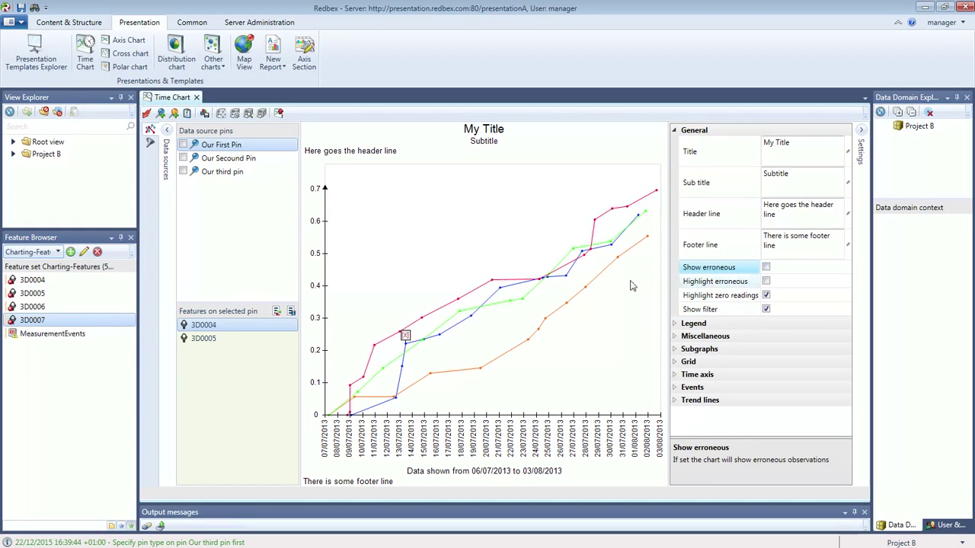
click(146, 113)
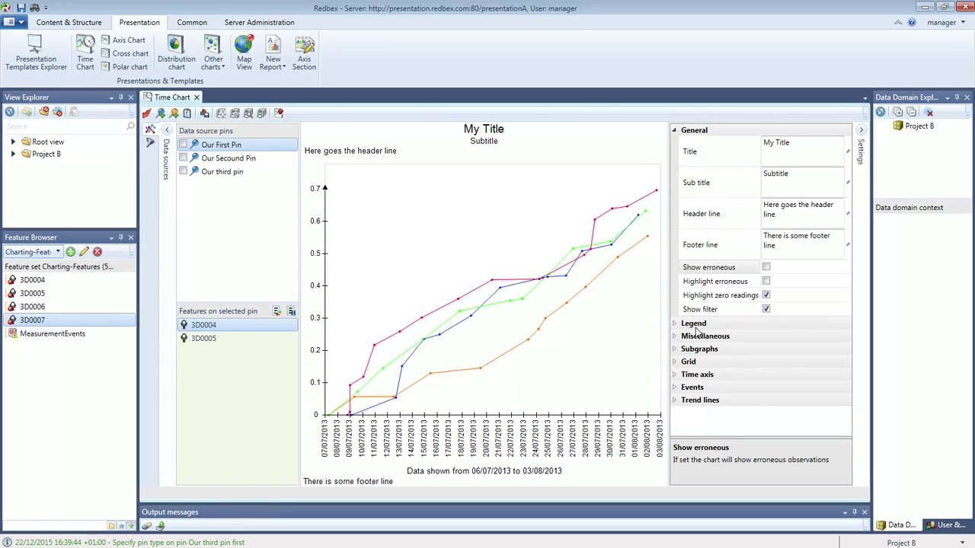
Re-enable the display and highlighting of erroneous observations and regenerate the time chart
click(766, 267)
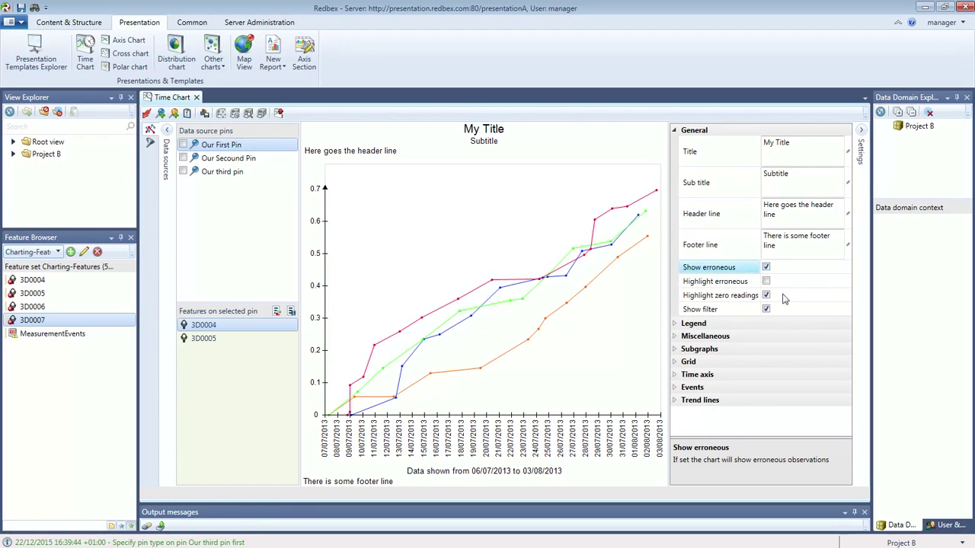
click(766, 281)
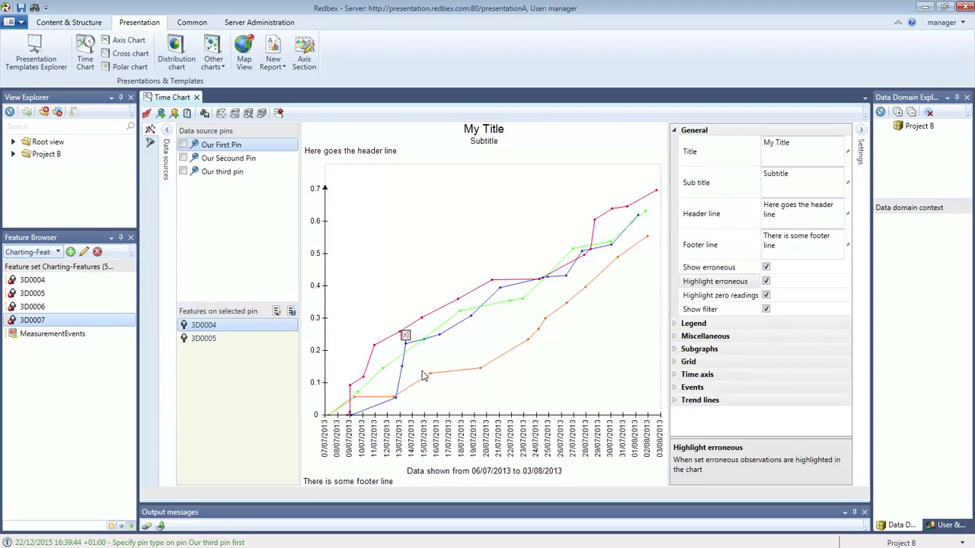
Unmark the 13/07/2013 observation on the blue line as erroneous and regenerate the time chart
mouse_move(407, 348)
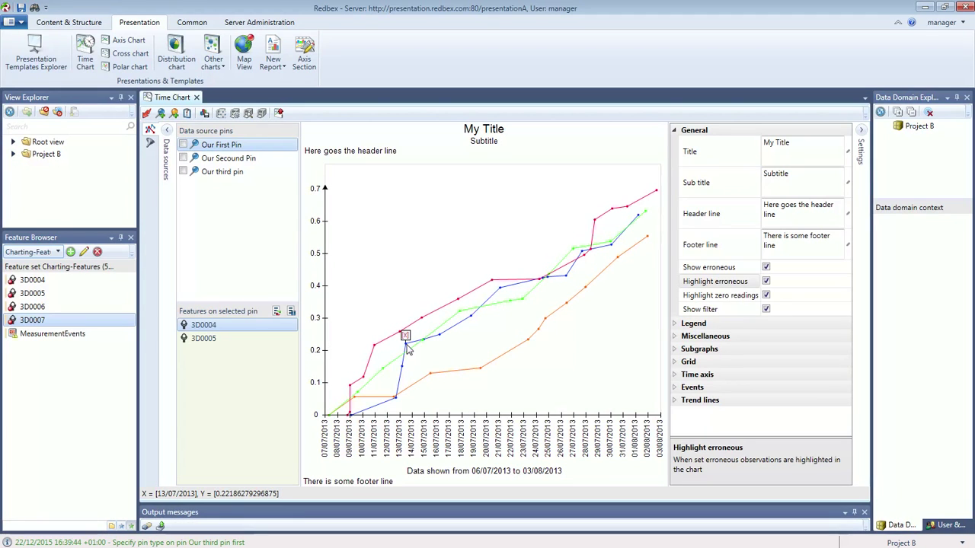
right_click(407, 347)
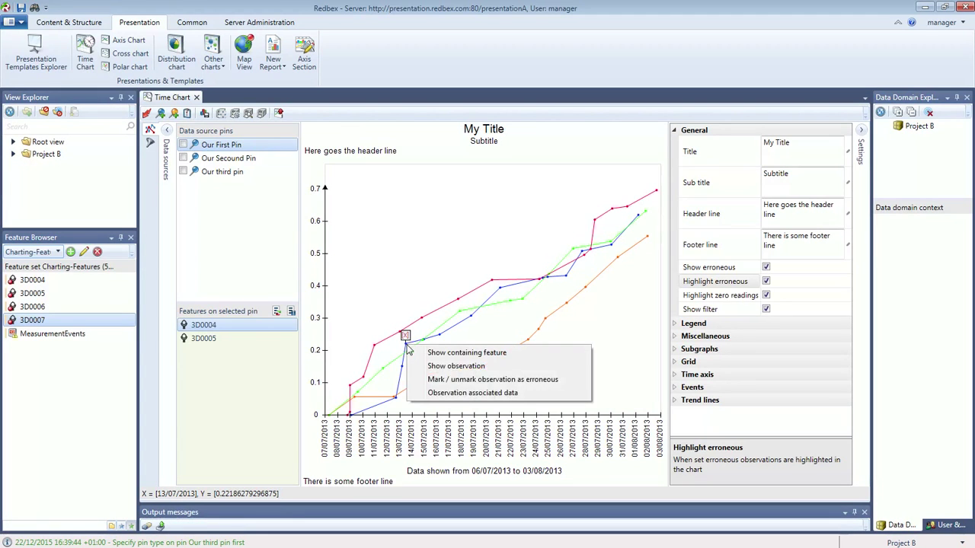
click(459, 390)
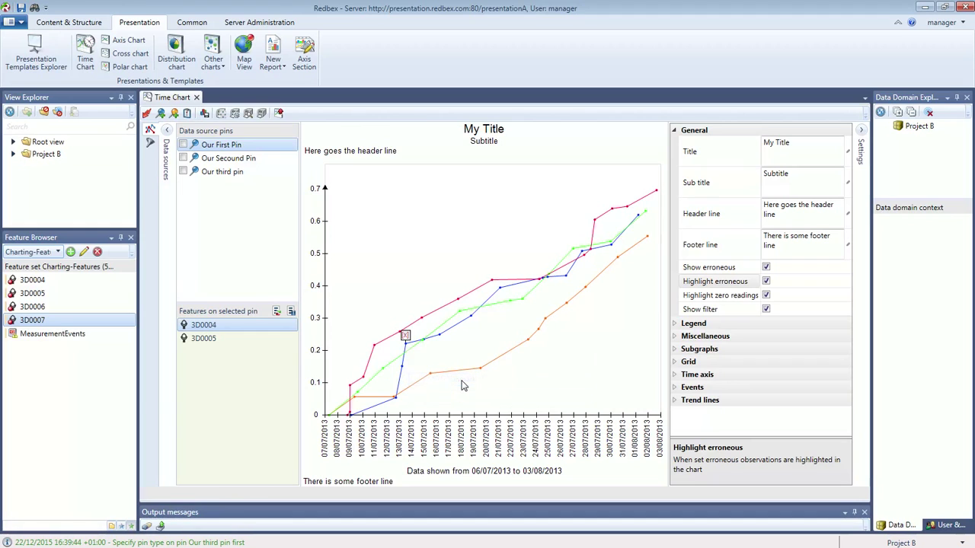
click(147, 114)
Enable the chart legend with its location set to Left, leaving the legend header and footer empty
click(682, 327)
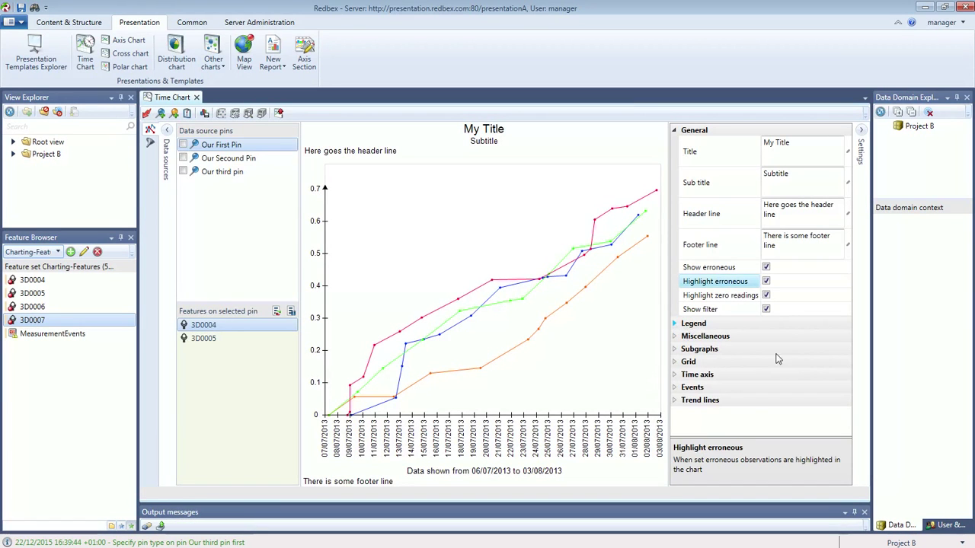
drag(847, 337, 851, 414)
click(761, 262)
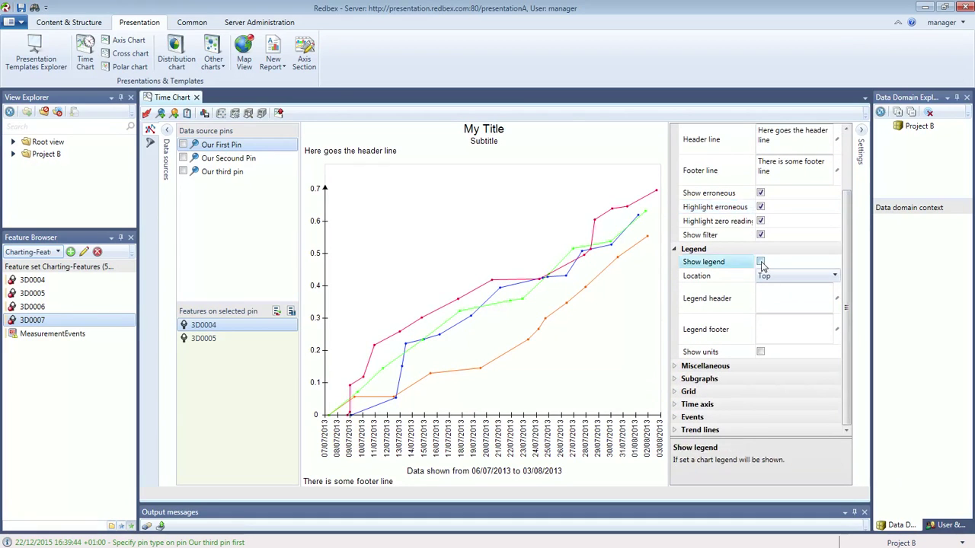
click(806, 279)
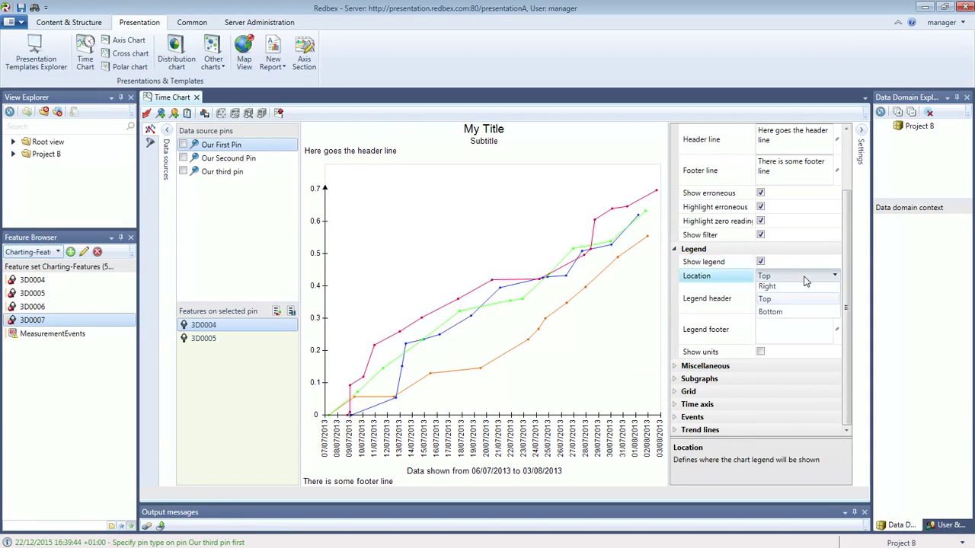
click(785, 293)
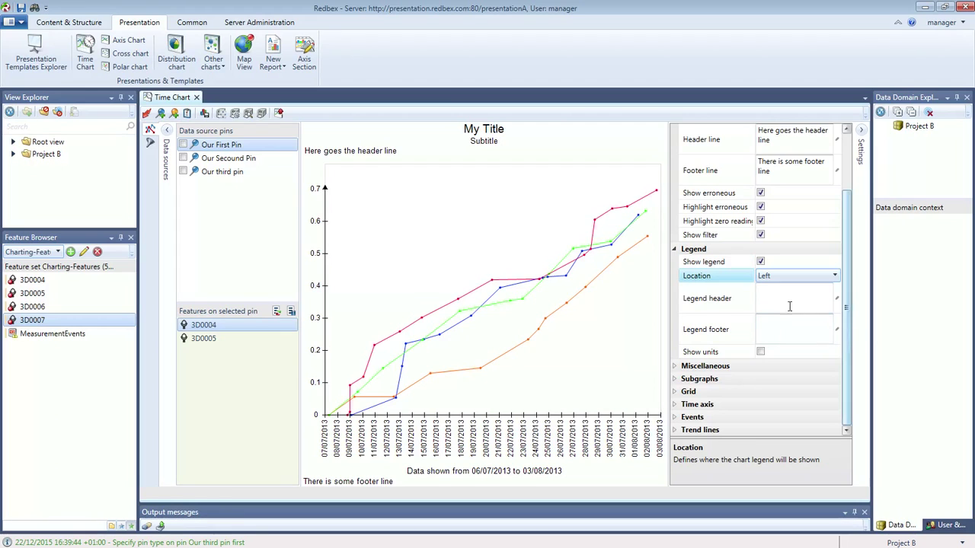
click(789, 306)
click(790, 332)
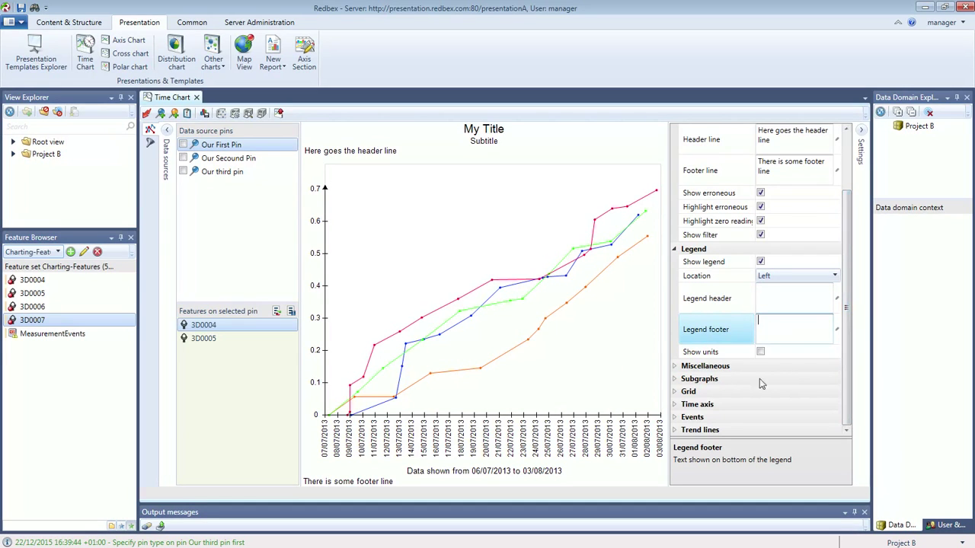
Set the naming of series to Feature in the miscellaneous settings and regenerate the time chart
click(706, 369)
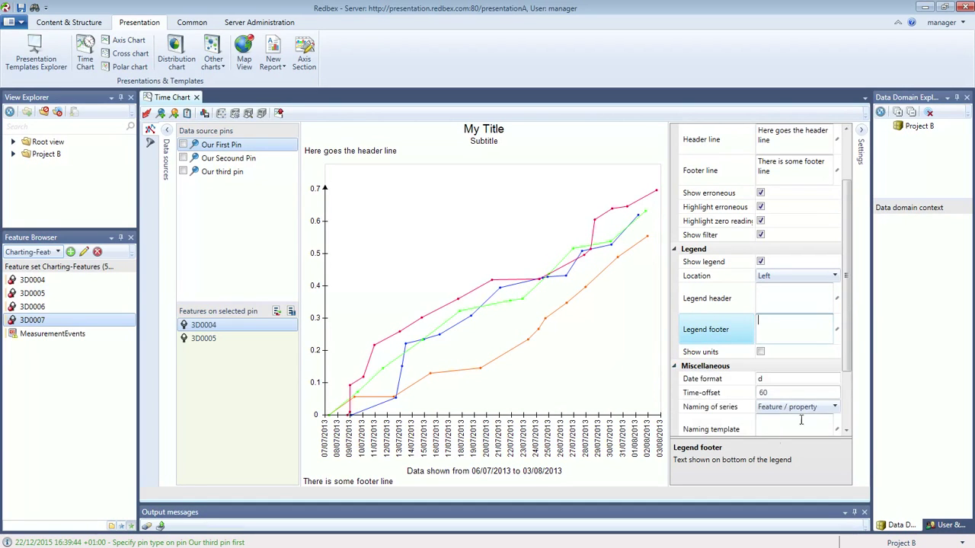
drag(848, 366, 851, 413)
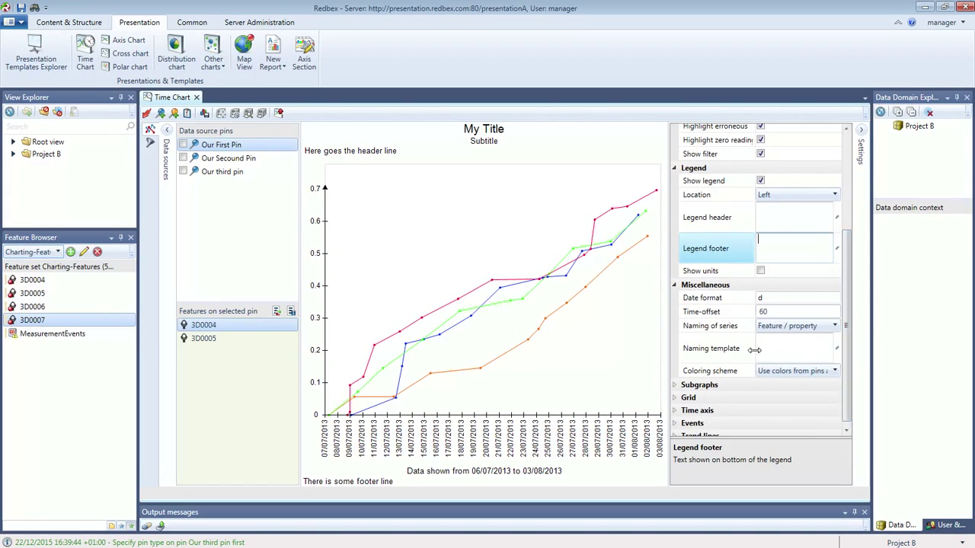
click(814, 333)
click(814, 330)
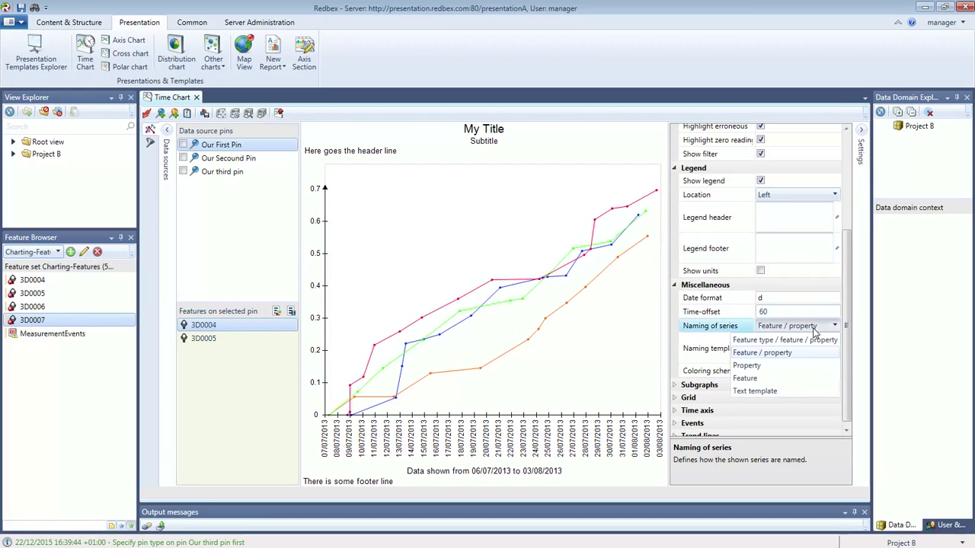
click(758, 378)
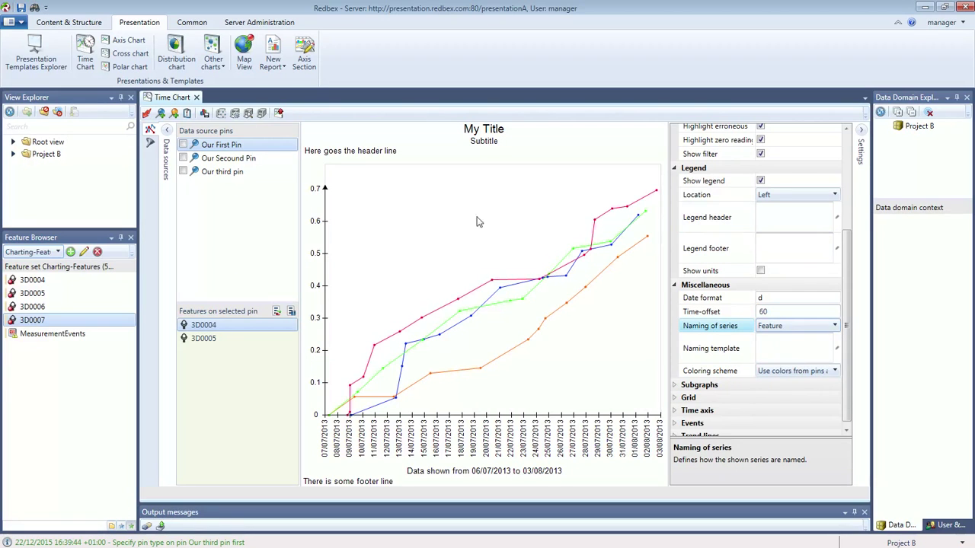
click(148, 115)
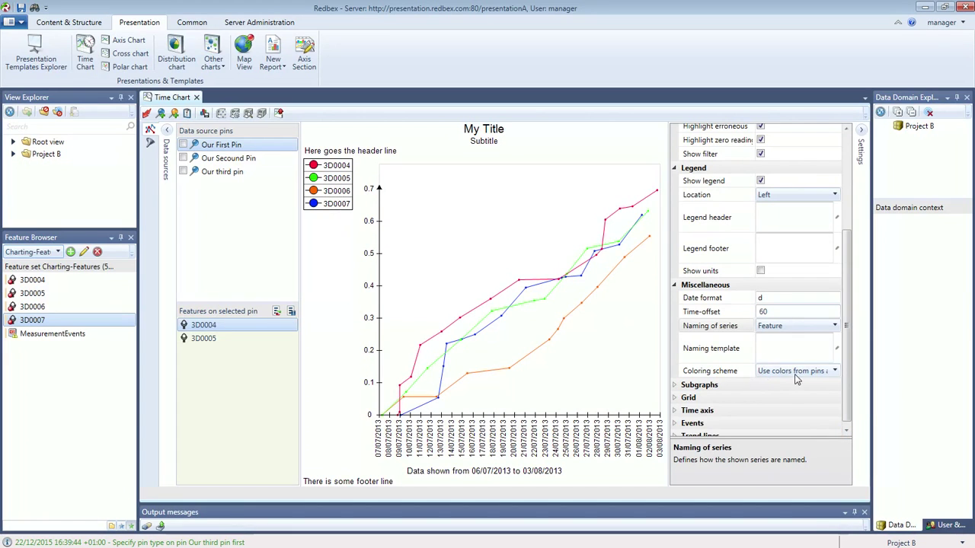
Try Text template as the series naming, view the naming template editor, and set the naming back to Feature
click(791, 351)
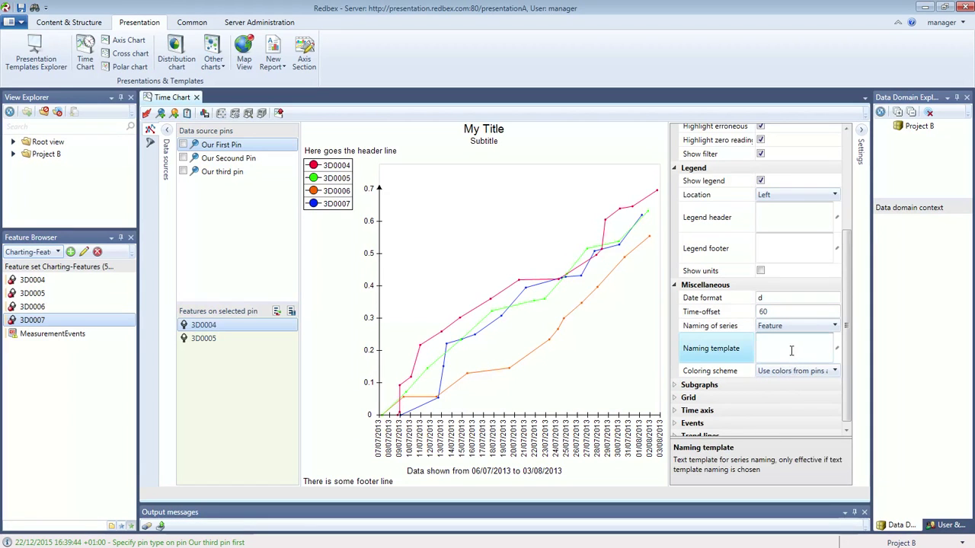
click(835, 328)
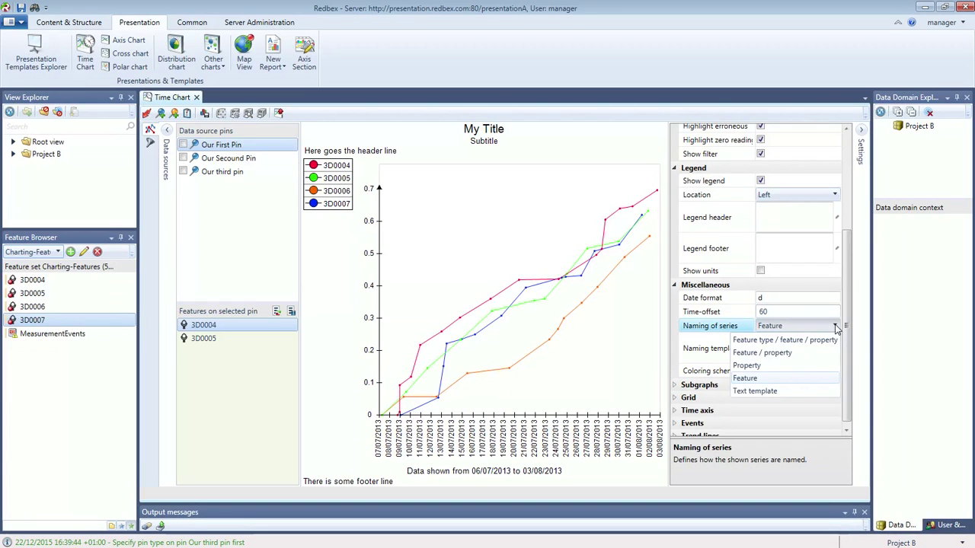
click(772, 392)
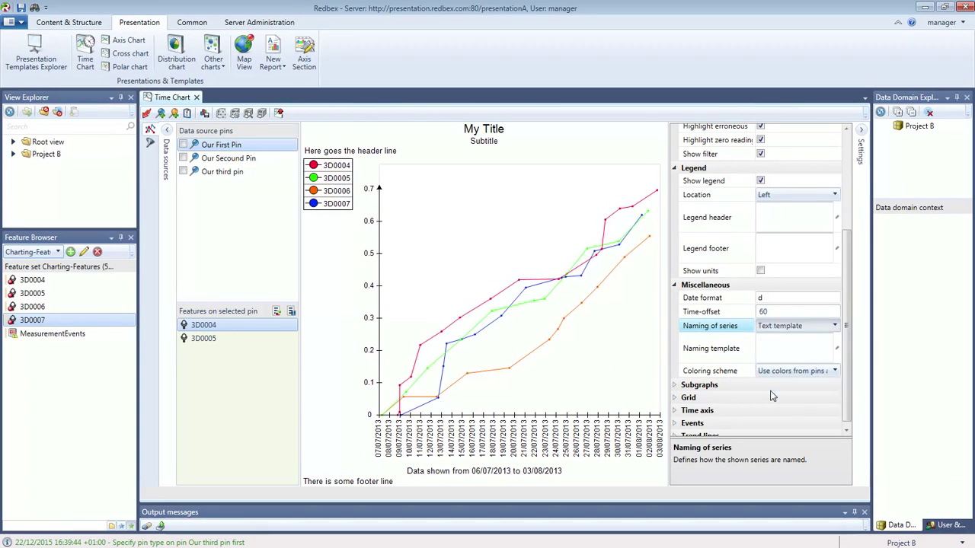
click(809, 346)
click(837, 348)
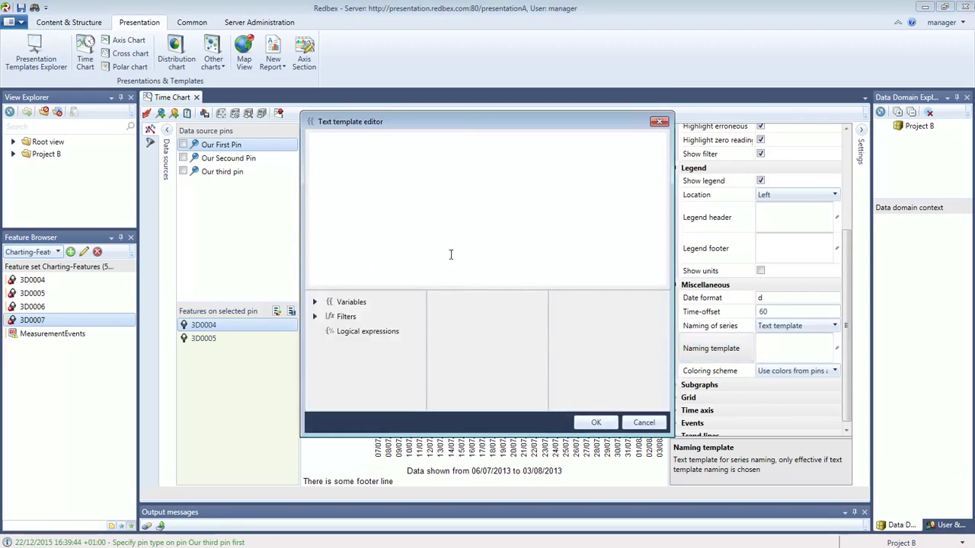
click(658, 122)
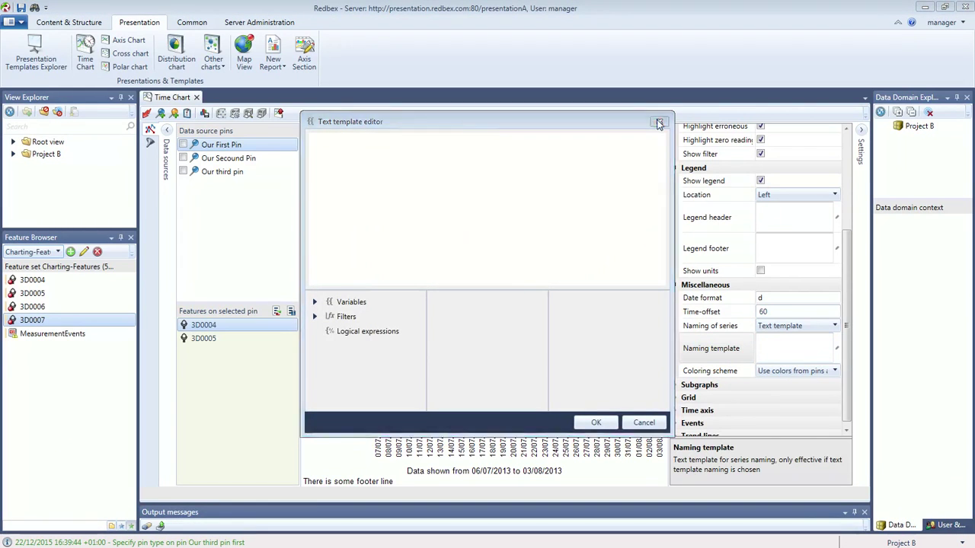
click(835, 326)
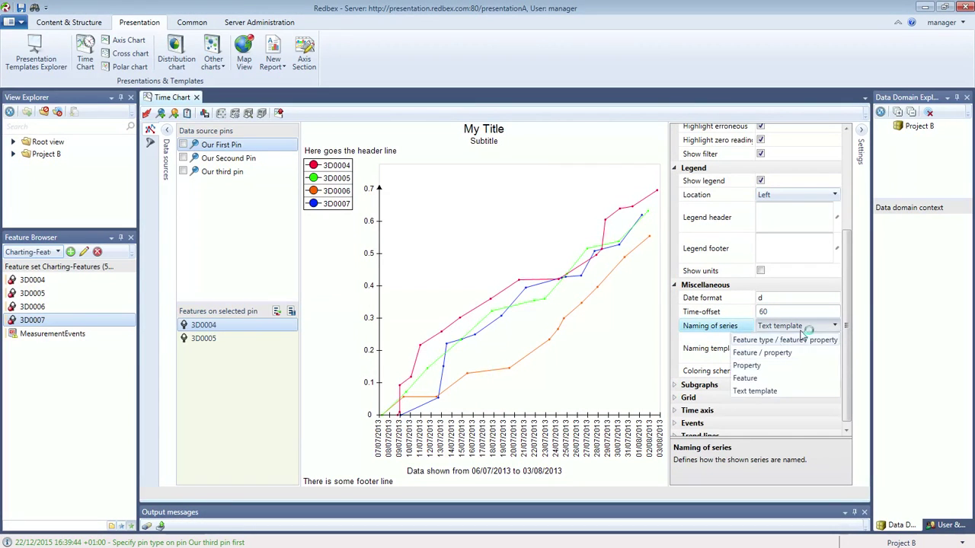
click(756, 380)
click(780, 348)
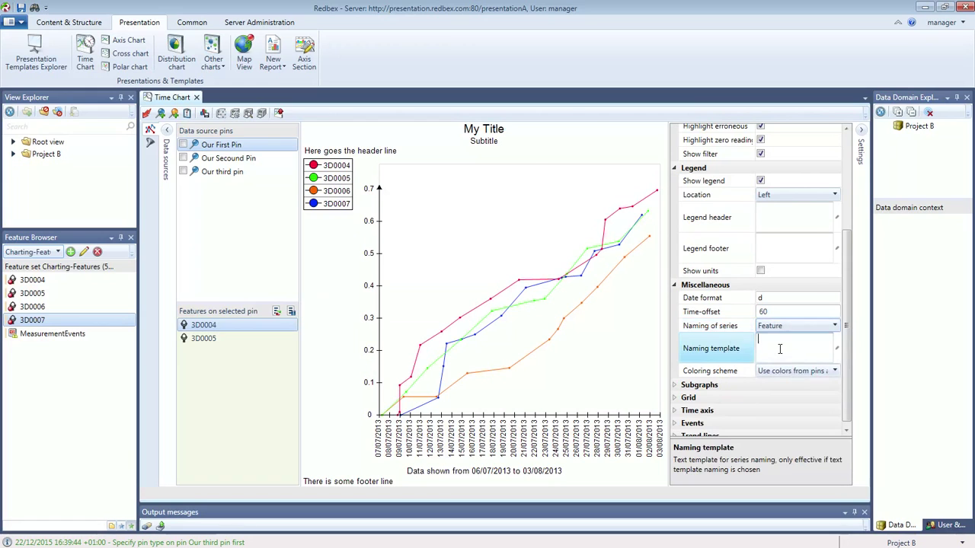
Set the coloring scheme to Use color palette in the miscellaneous settings and regenerate the time chart
scroll(846, 348, down, 1)
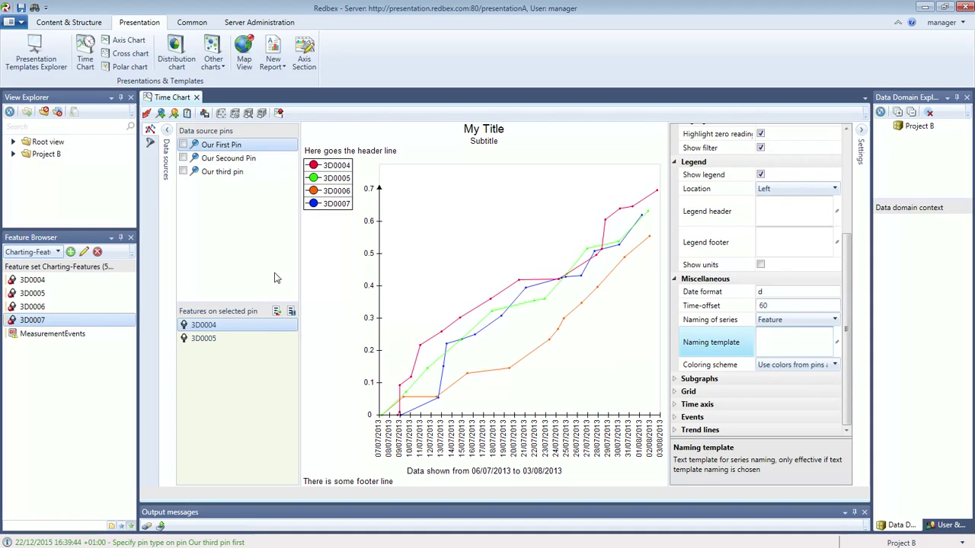
click(781, 368)
click(781, 368)
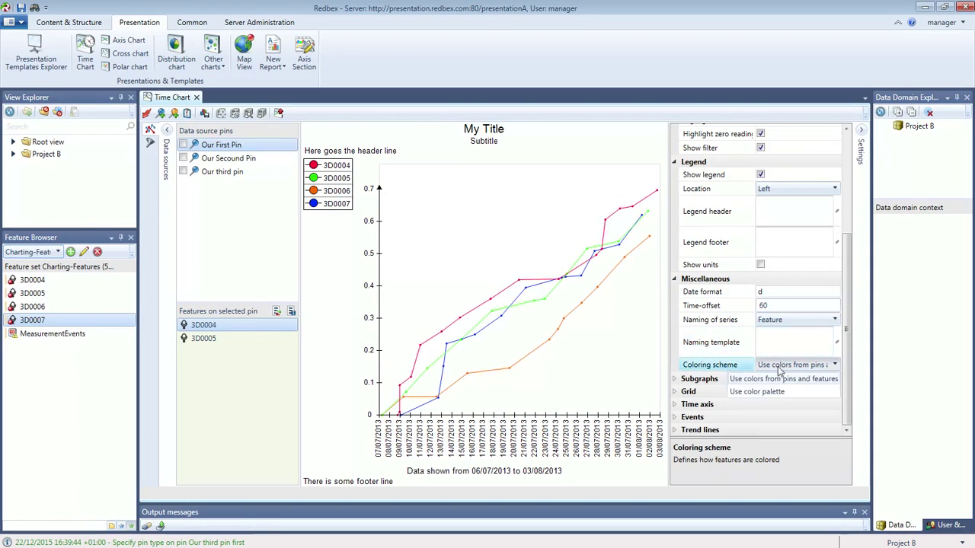
click(762, 391)
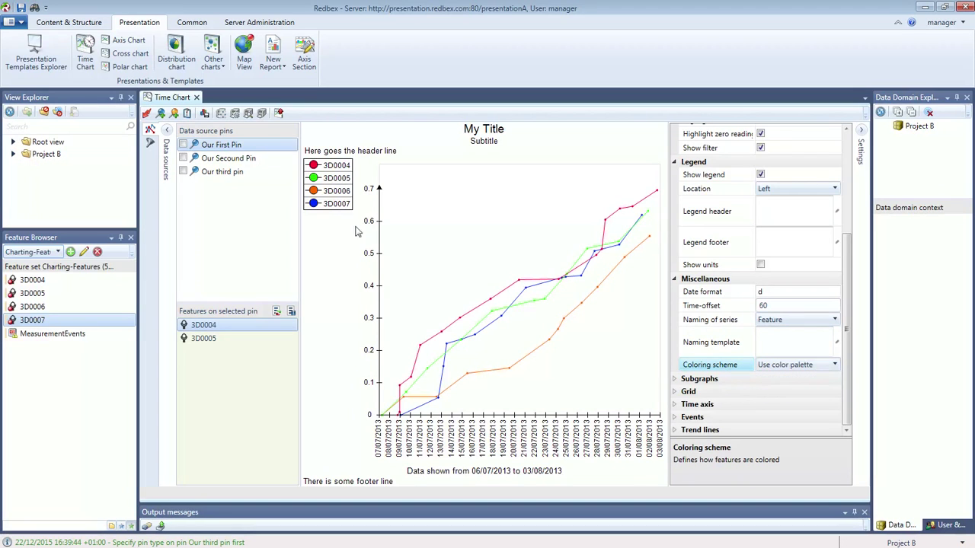
click(147, 114)
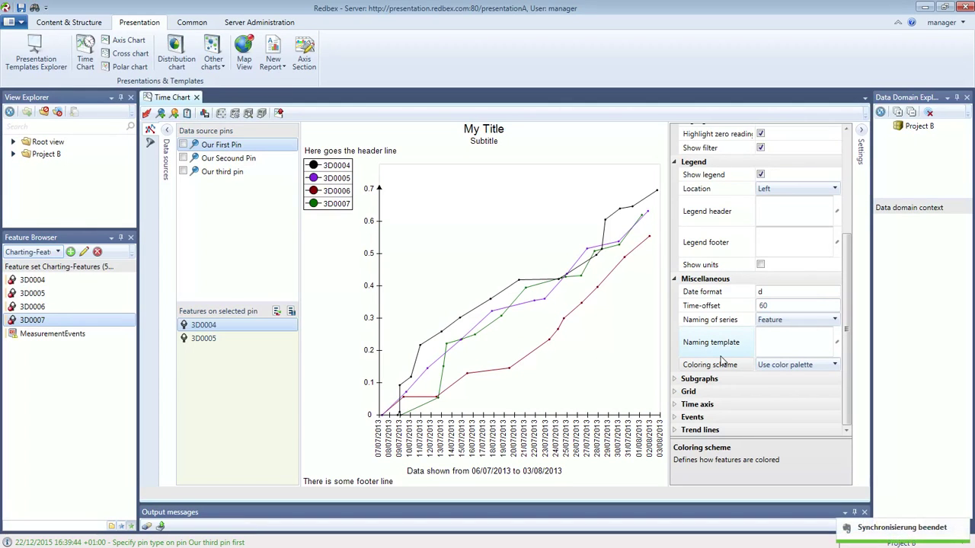
Return the coloring scheme to Use colors from pins and features and regenerate the time chart
click(835, 367)
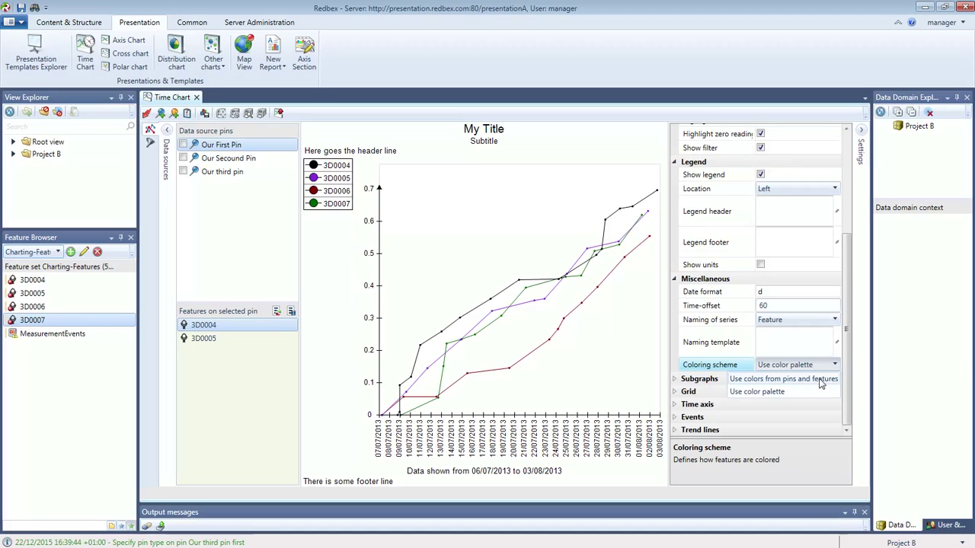
click(821, 379)
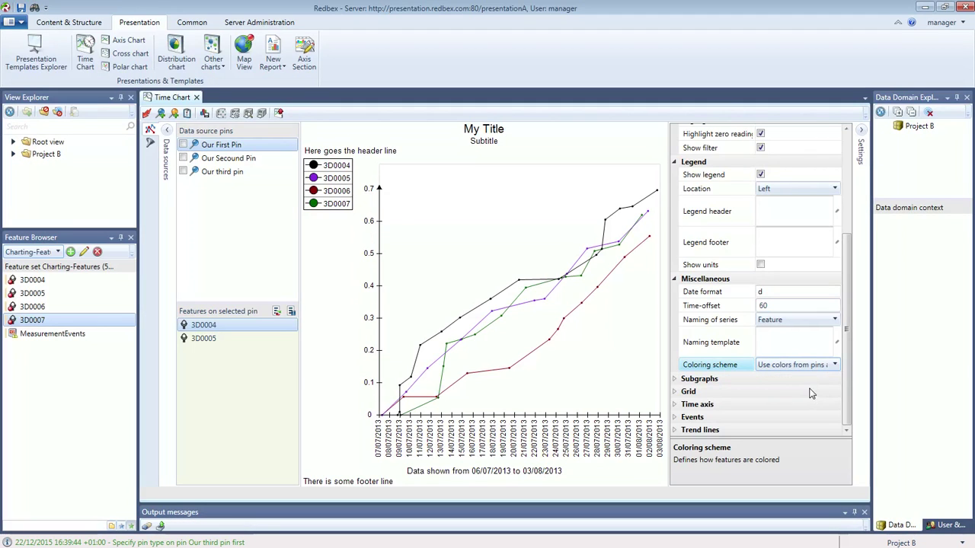
click(149, 115)
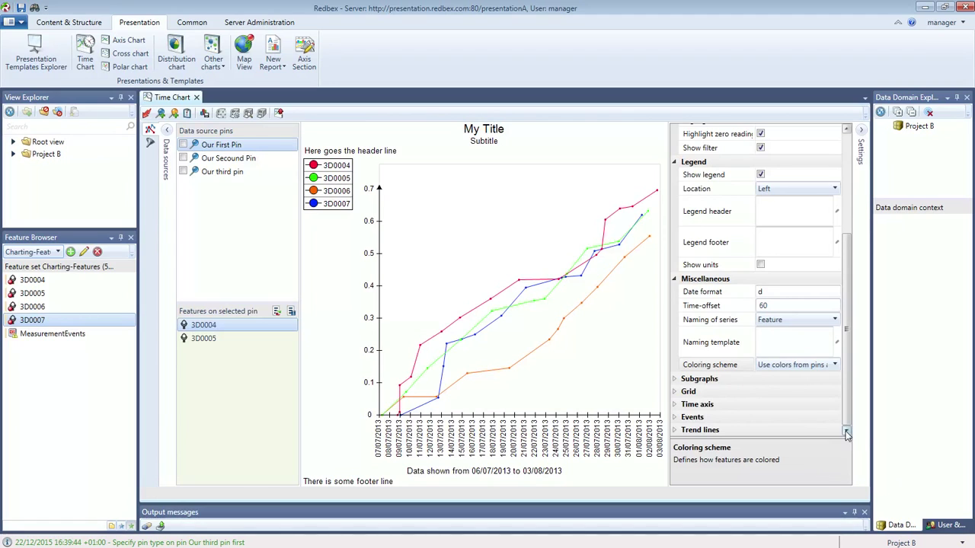
Review the Subgraphs settings and the first pin's assignment, and assign the second data source pin to subgraph 2
click(674, 379)
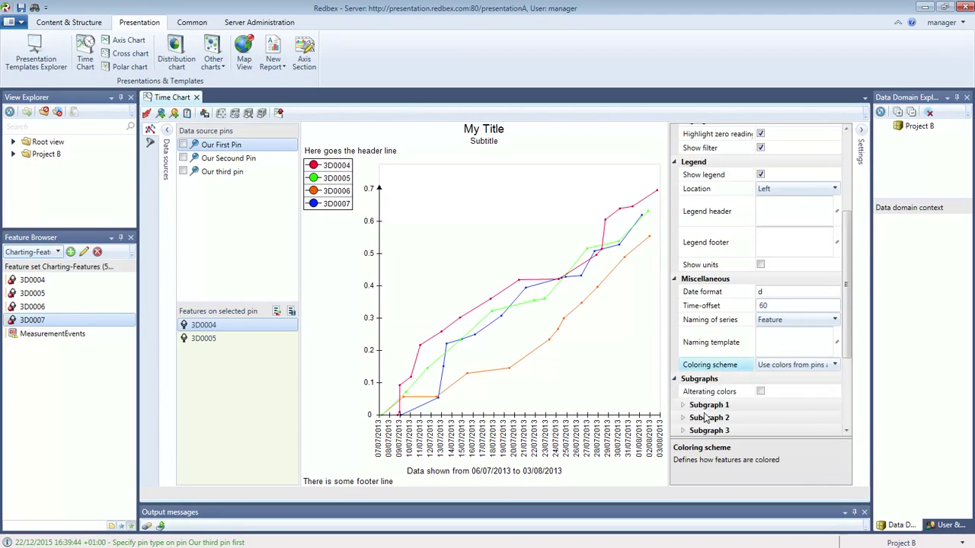
drag(848, 364, 850, 391)
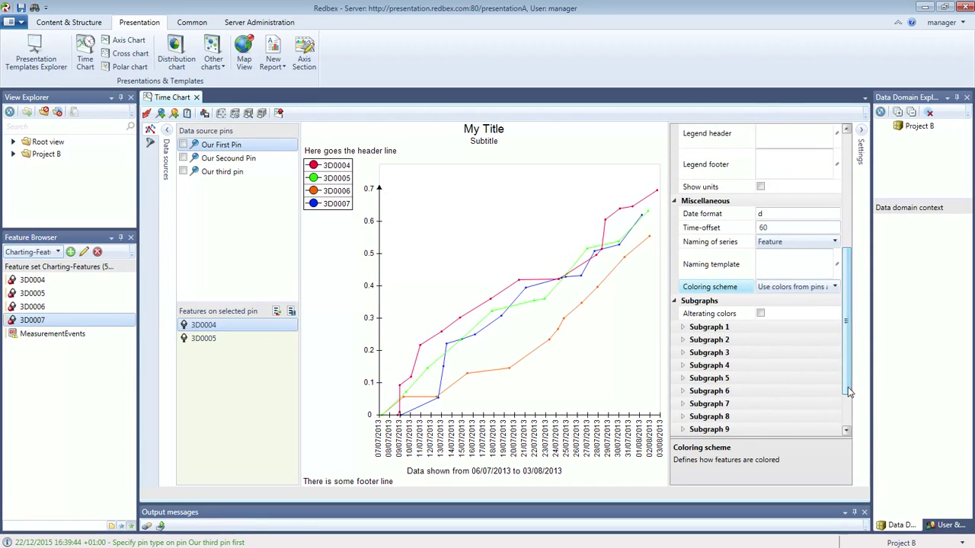
click(244, 148)
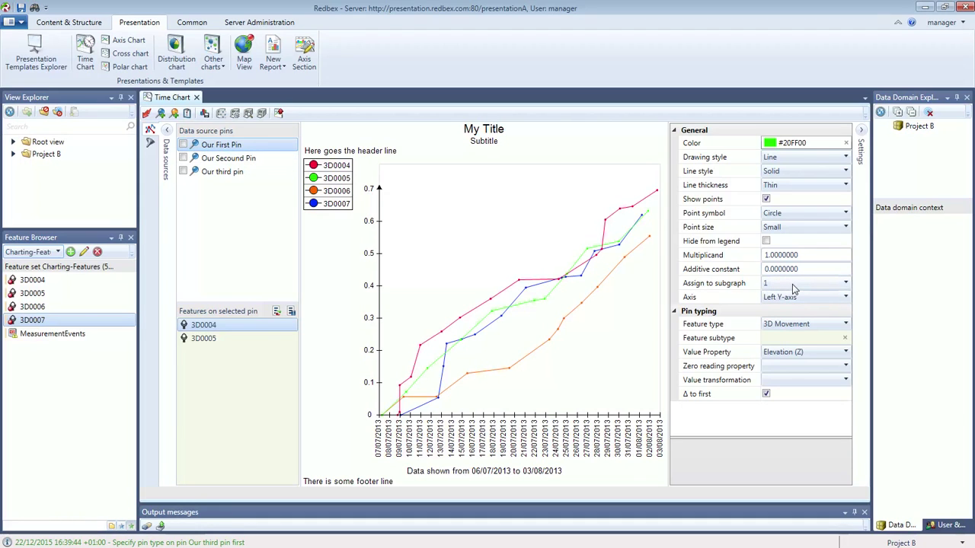
click(230, 159)
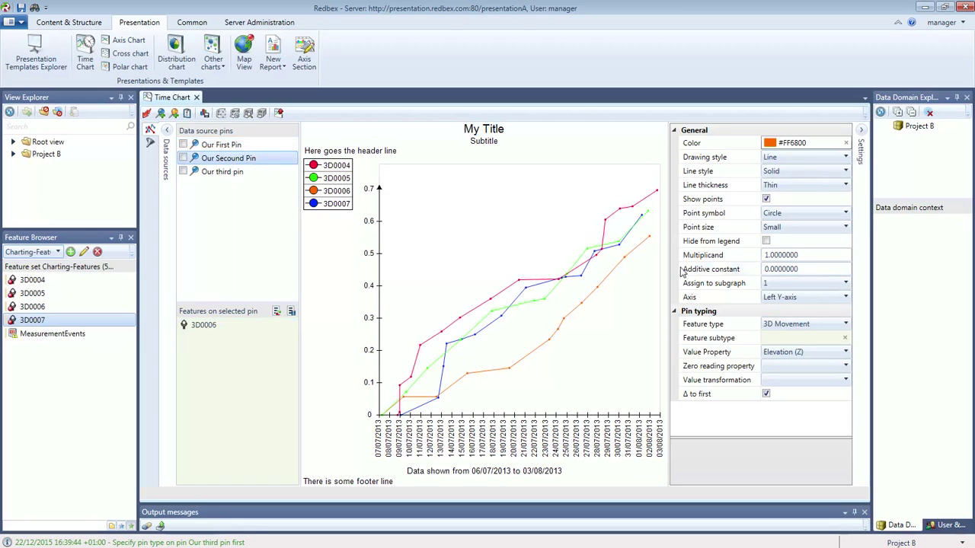
click(787, 287)
click(787, 286)
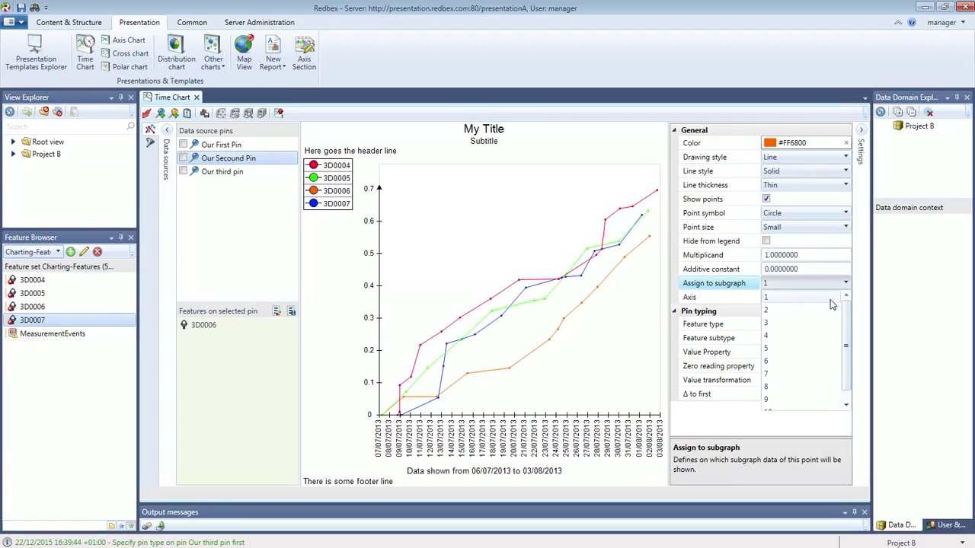
click(768, 310)
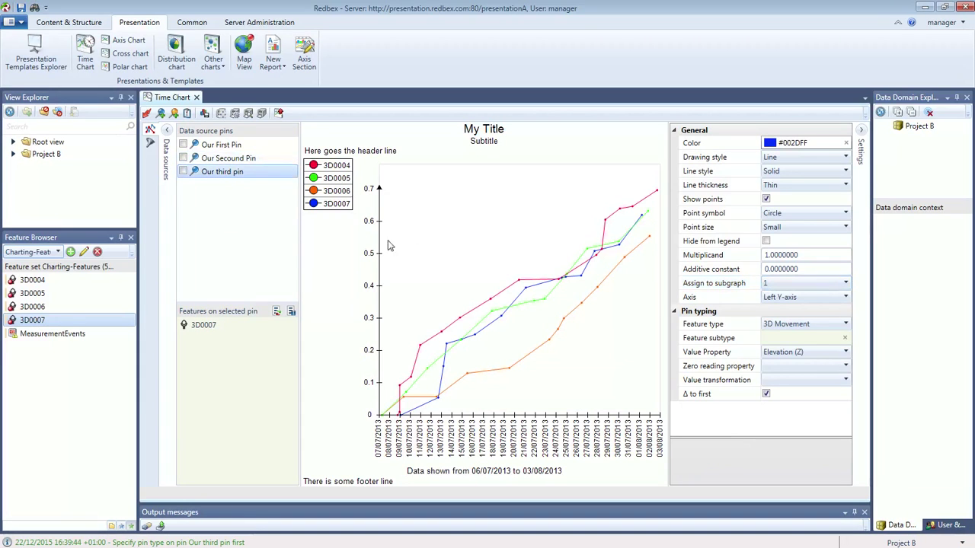
Assign the third data source pin to subgraph 2 on the Right Y-axis and regenerate the time chart
click(800, 286)
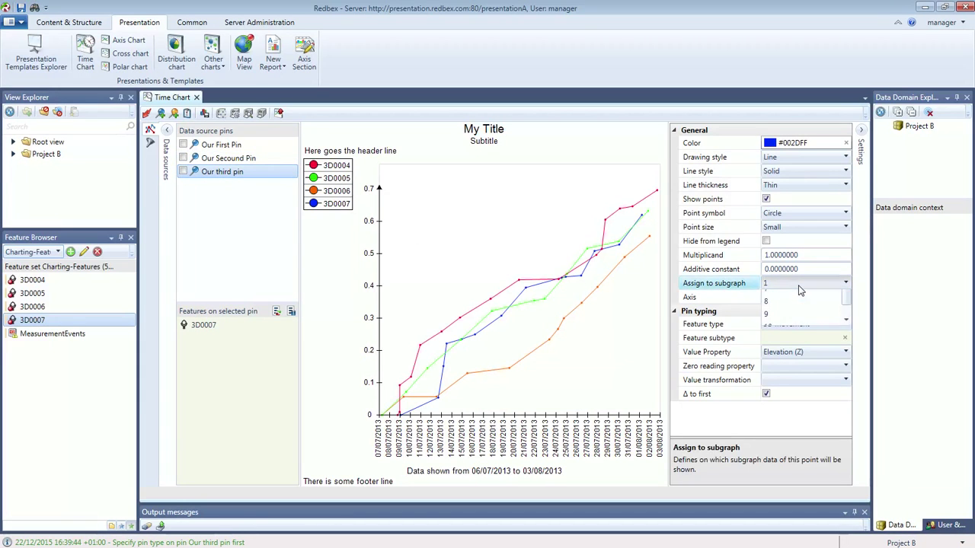
click(779, 309)
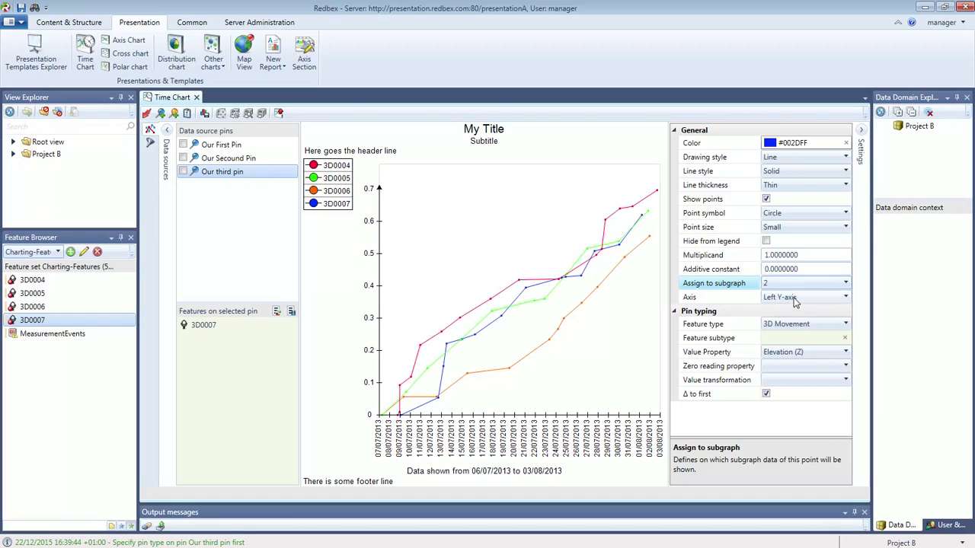
click(794, 301)
click(793, 323)
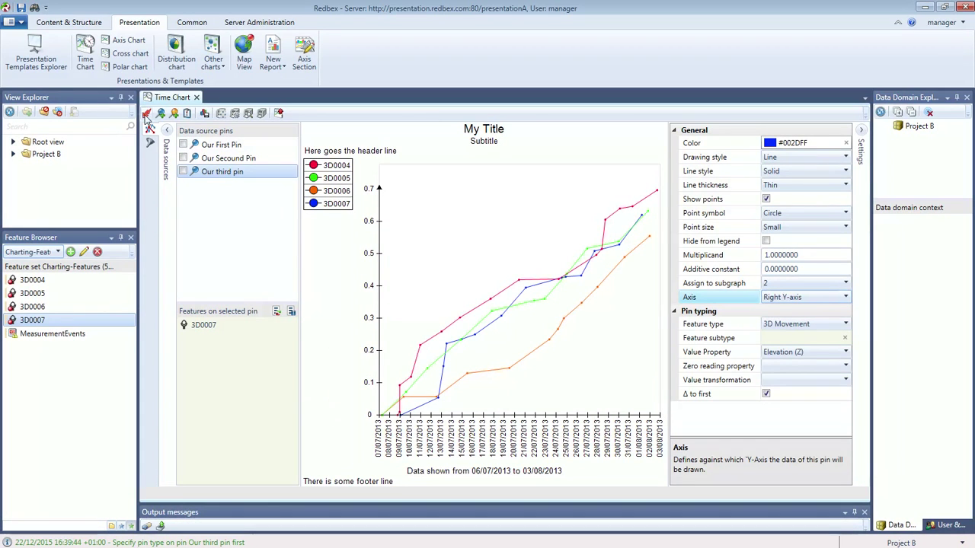
click(146, 114)
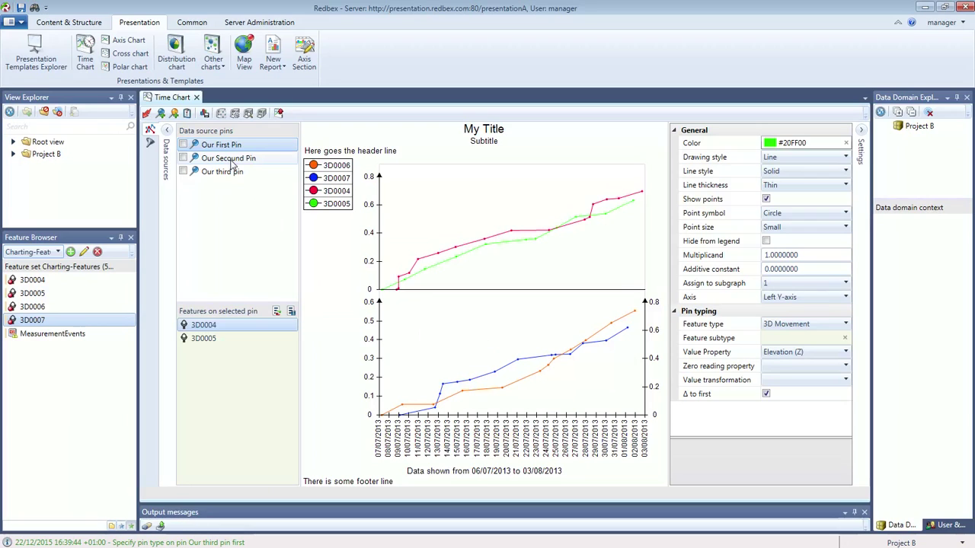
Enable the Alterating colors option for the chart's subgraphs and regenerate the time chart
key(Down)
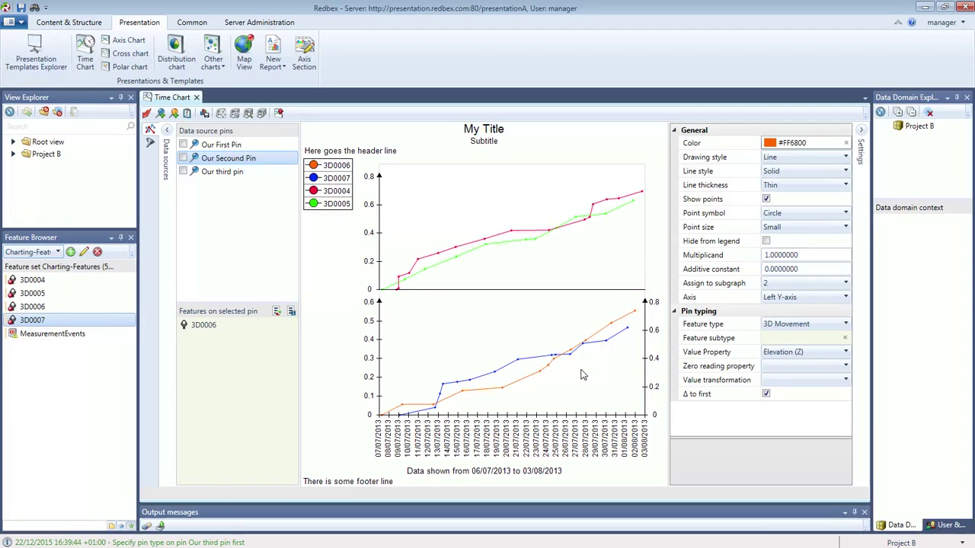
click(597, 307)
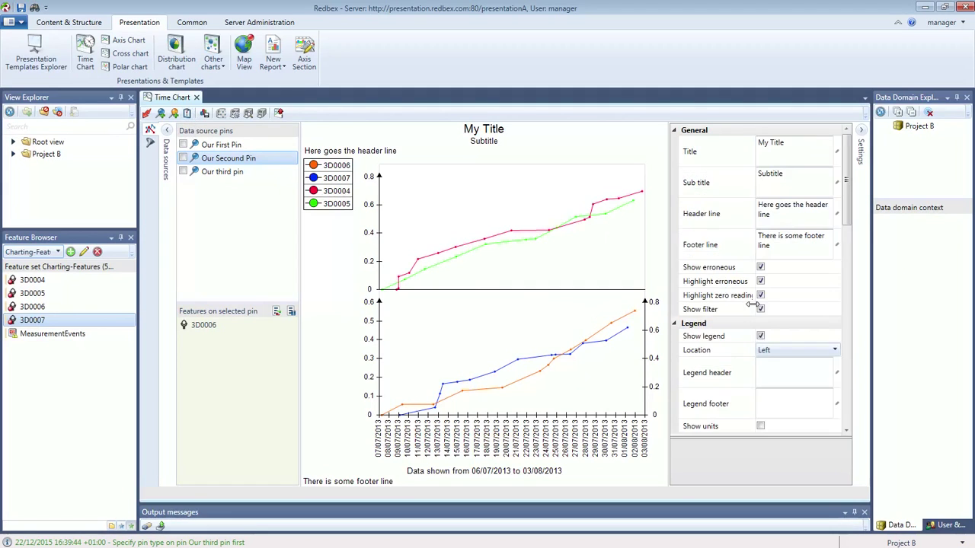
click(846, 431)
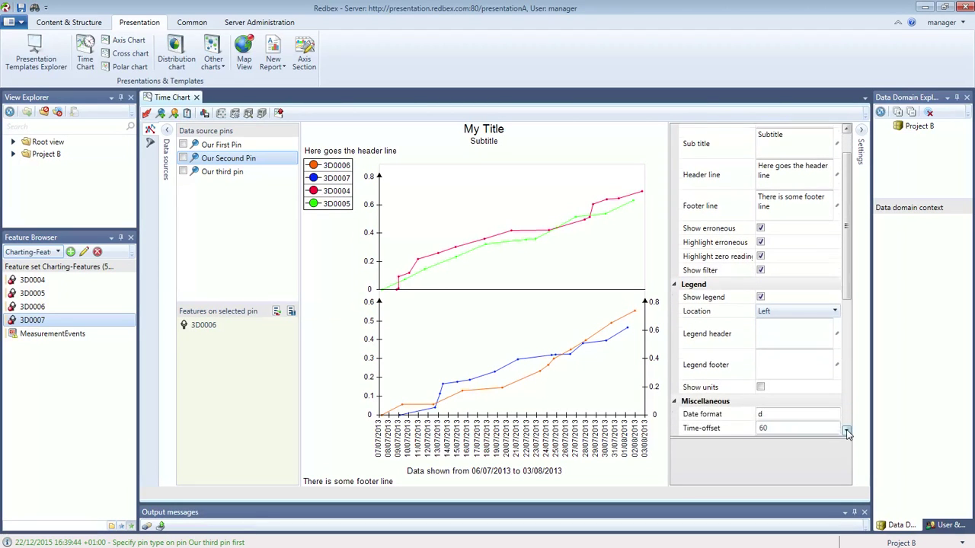
click(846, 431)
click(846, 431)
click(846, 431)
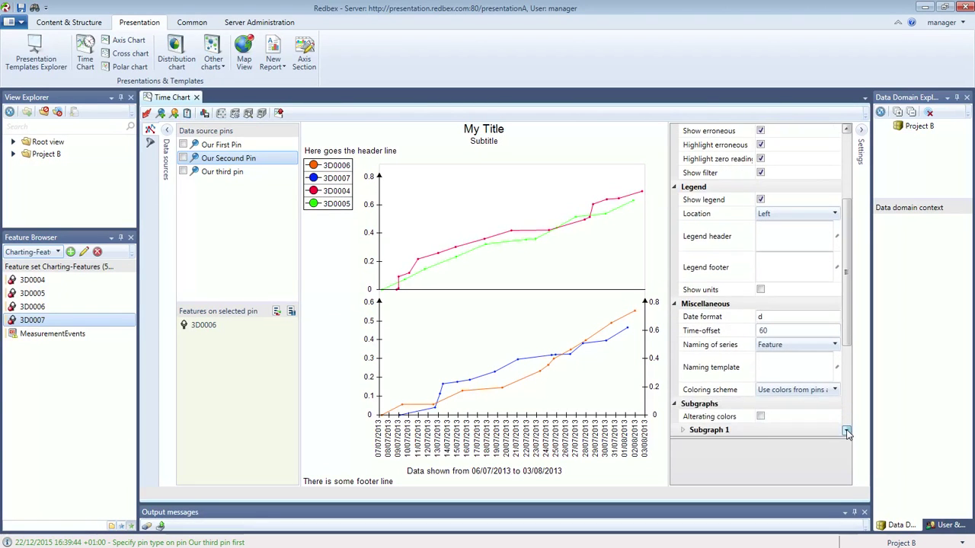
click(846, 431)
click(846, 431)
click(846, 431)
click(846, 431)
click(846, 431)
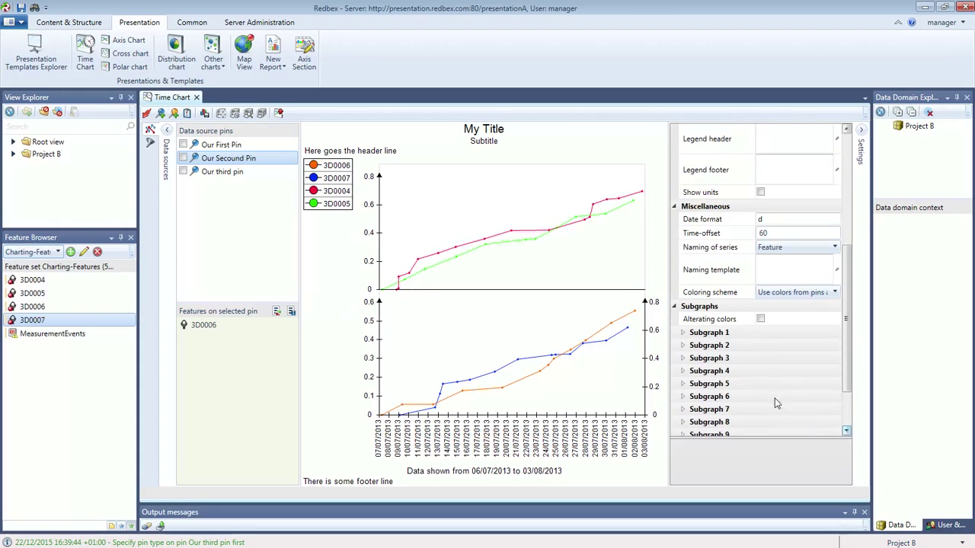
click(761, 319)
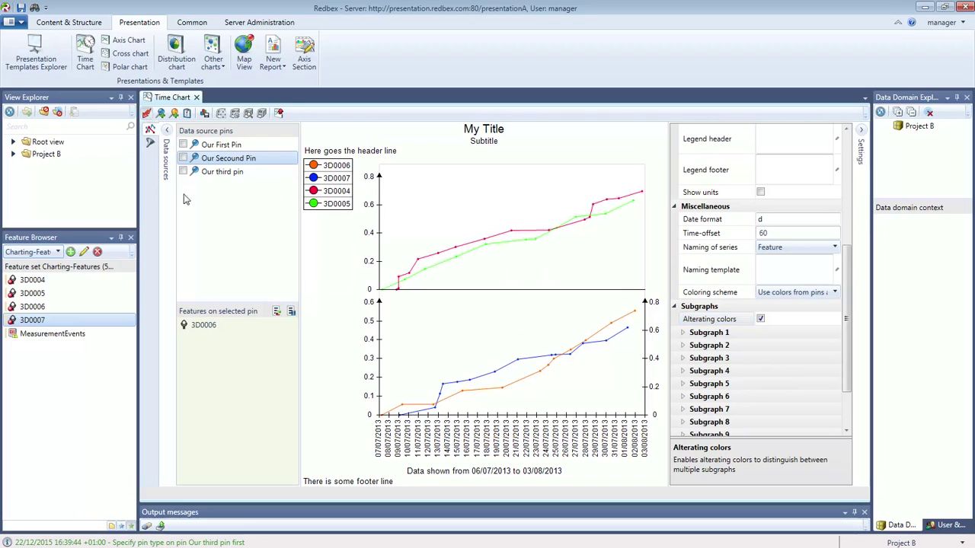
click(146, 112)
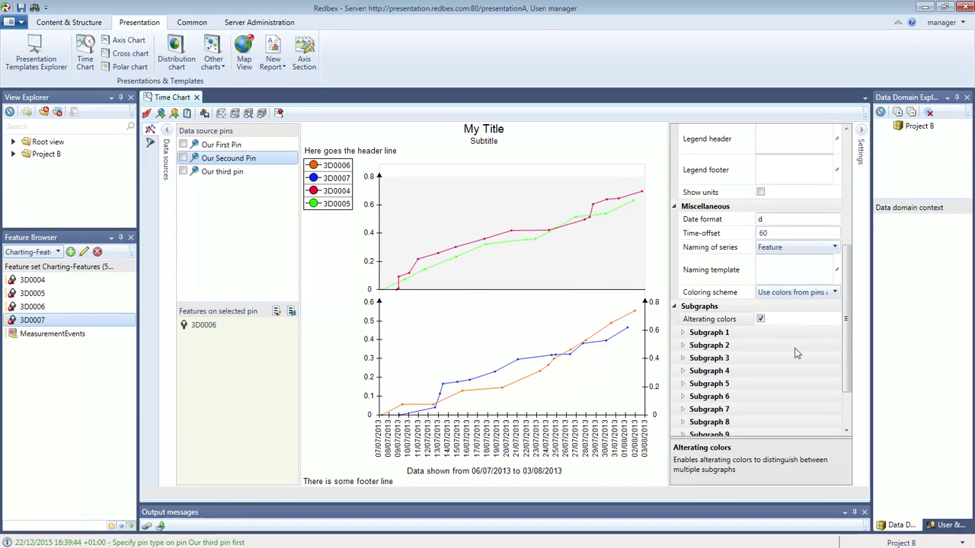
Rename Subgraph 1 as Sub1 in the chart's subgraph settings
click(682, 333)
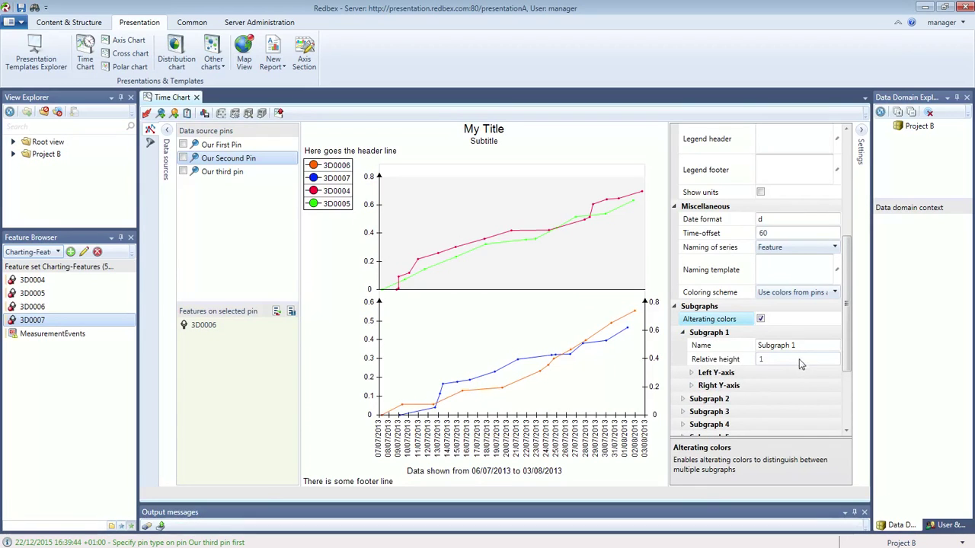
click(800, 344)
drag(796, 345, 735, 348)
text(Sub1)
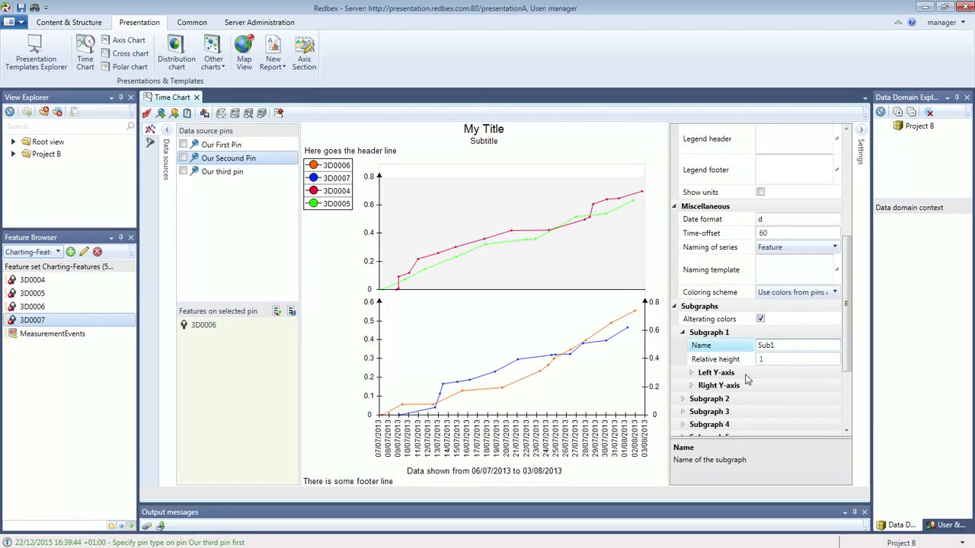
Name the left Y-axis of the first subgraph Y(1)
drag(846, 363, 847, 395)
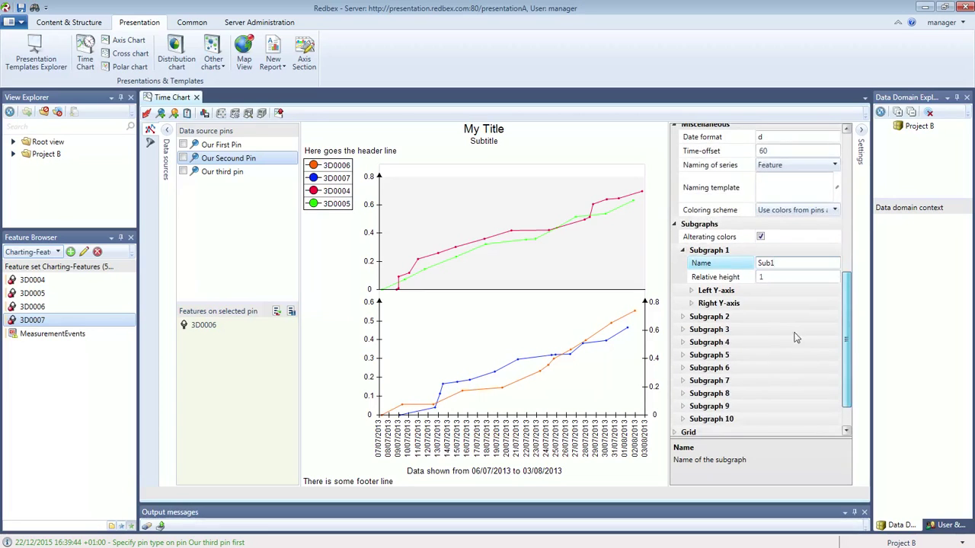
click(682, 319)
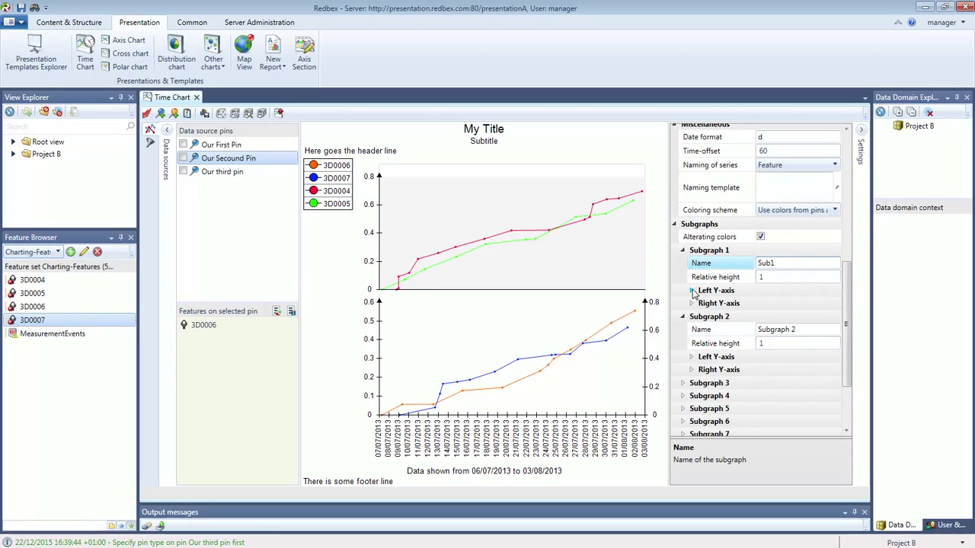
click(692, 291)
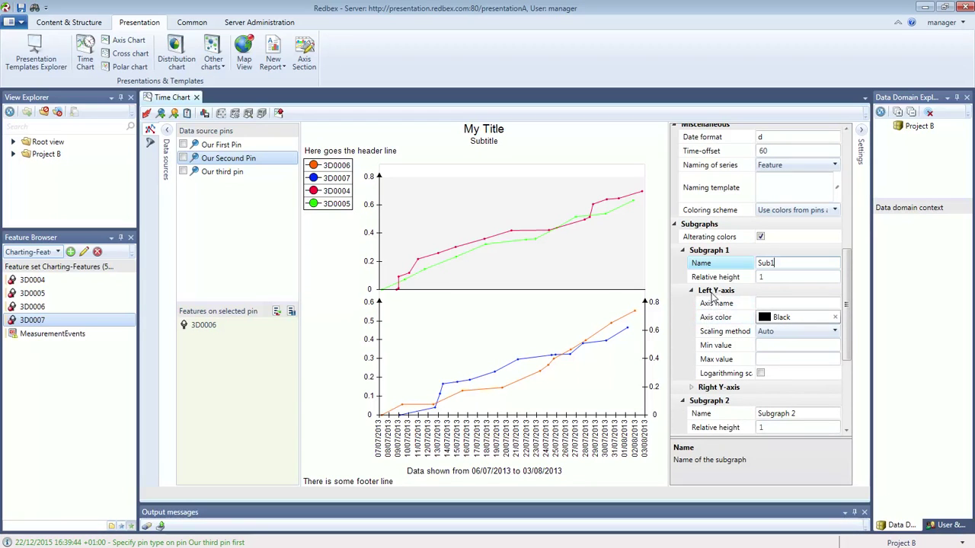
click(781, 303)
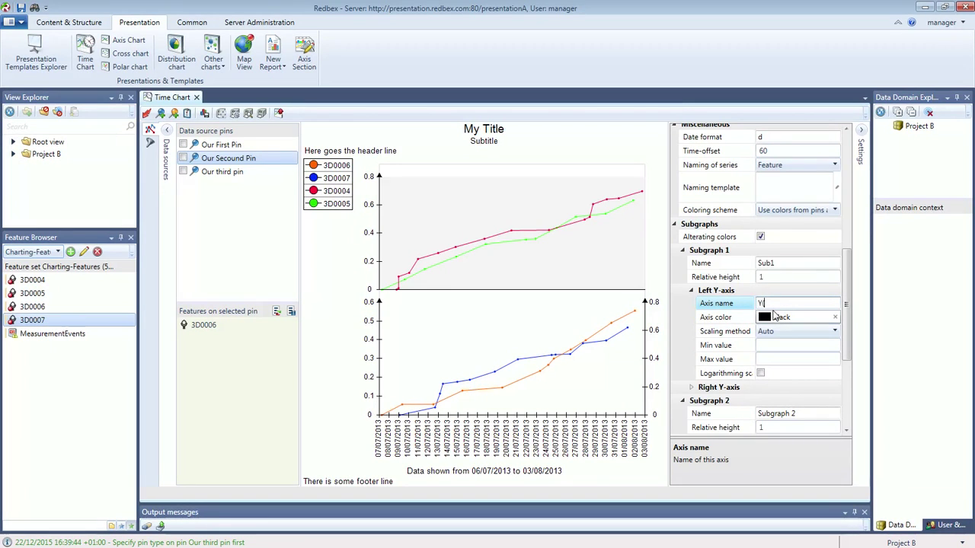
text())
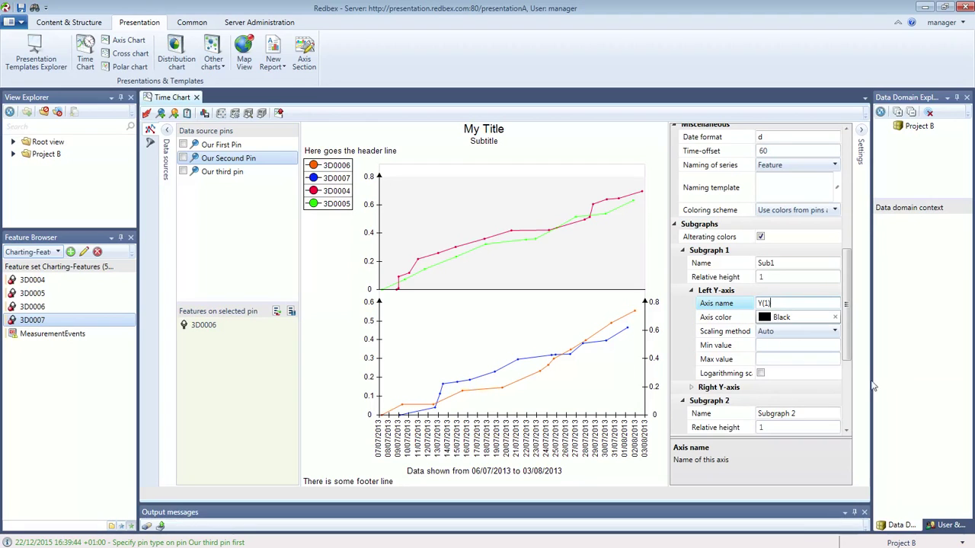
Name the left Y-axis of Subgraph 2 y(left)
drag(848, 351, 848, 371)
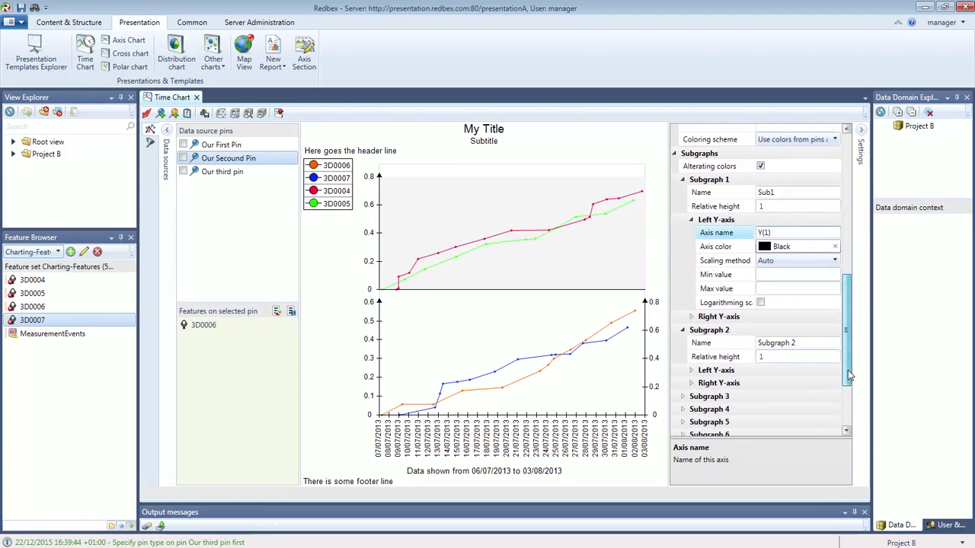
click(691, 371)
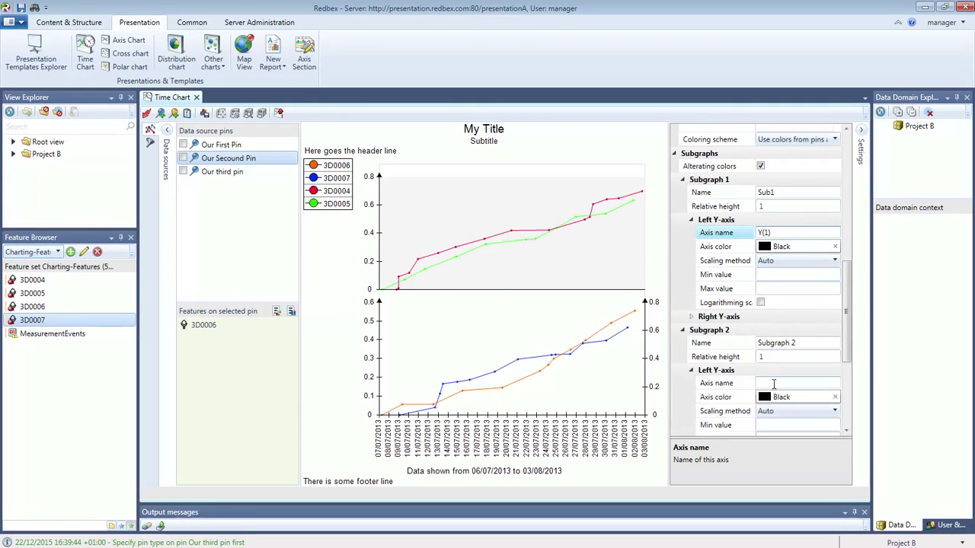
click(773, 382)
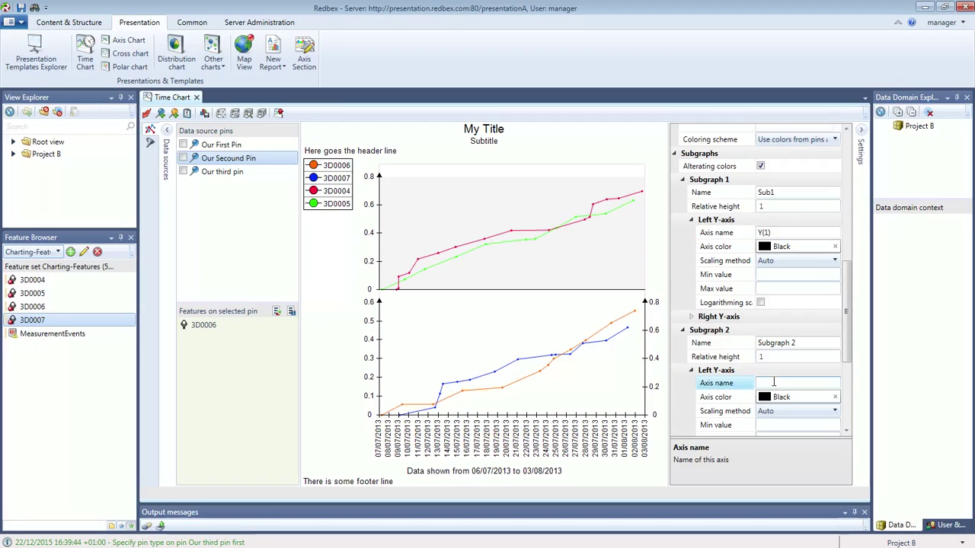
text(y()
Name the right Y-axis of Subgraph 2 Y(right) and regenerate the time chart
click(846, 431)
click(845, 431)
click(846, 432)
click(846, 432)
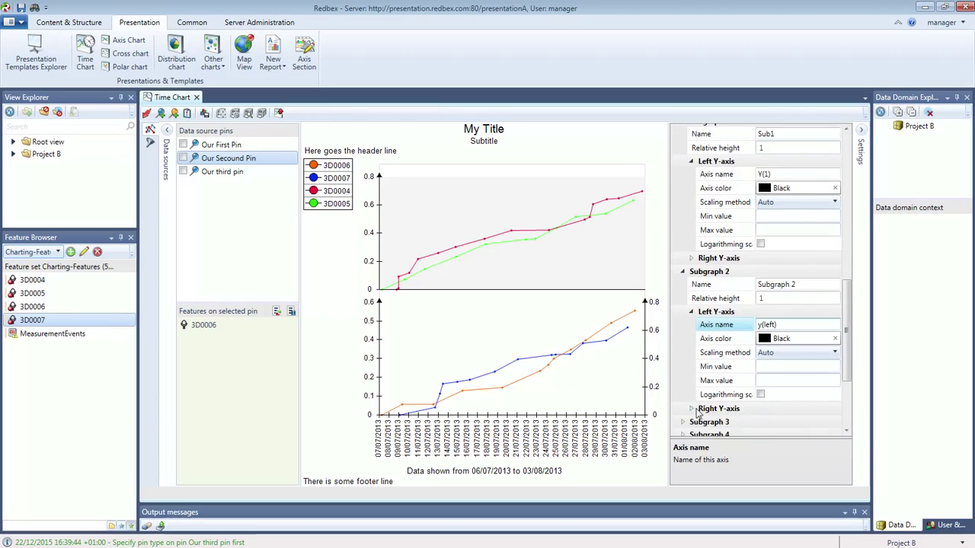
double_click(718, 409)
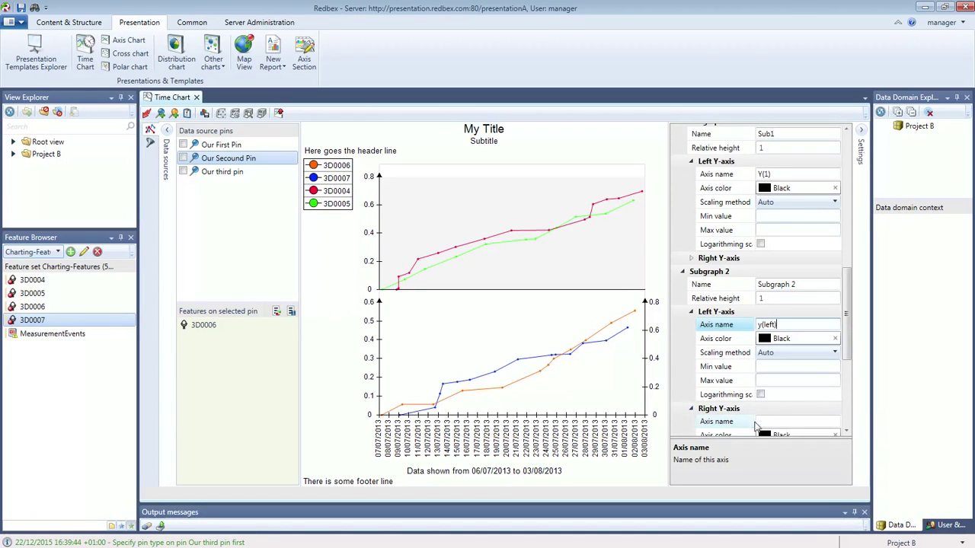
click(771, 422)
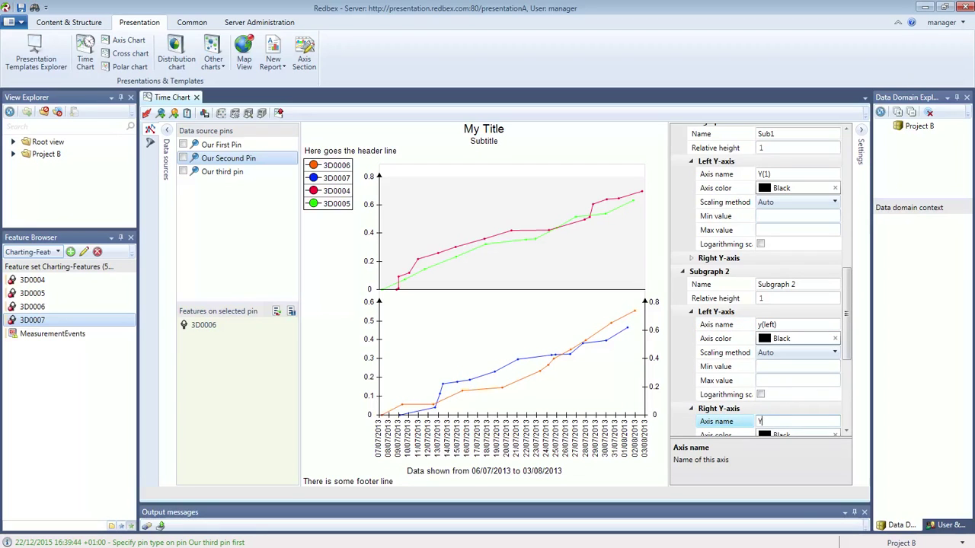
text(Y(right))
click(146, 112)
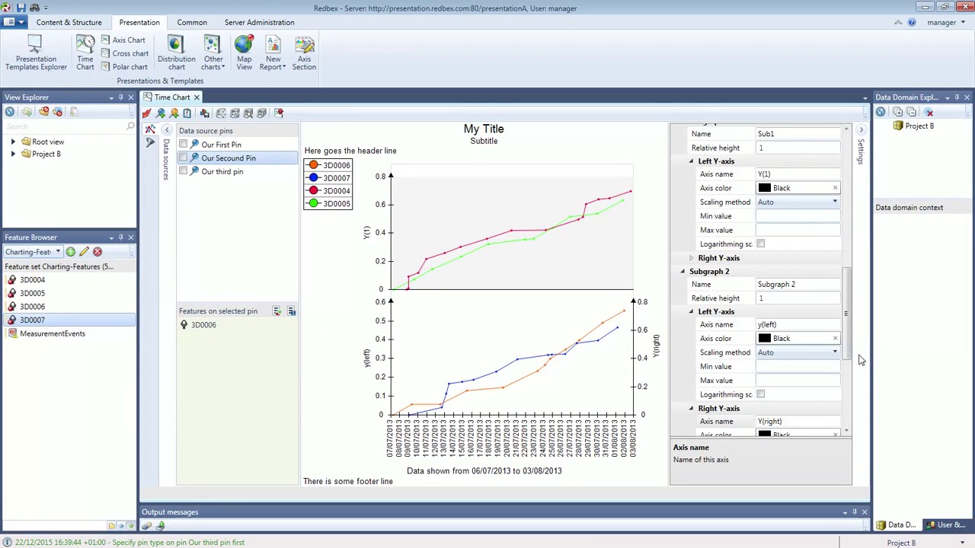
Set the first subgraph's left Y-axis scaling to Min - Max, from -10 to 10, and regenerate the chart
drag(849, 351, 851, 330)
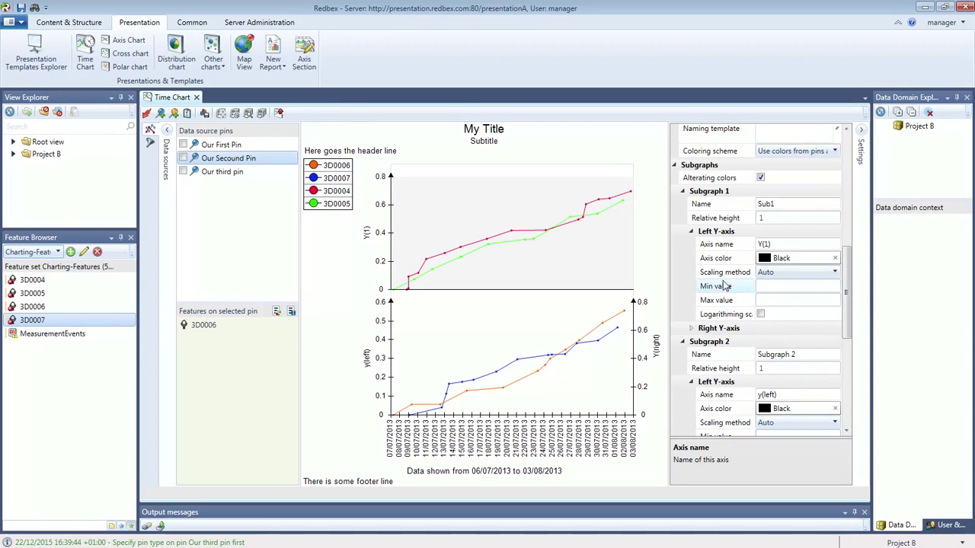
drag(847, 293, 847, 312)
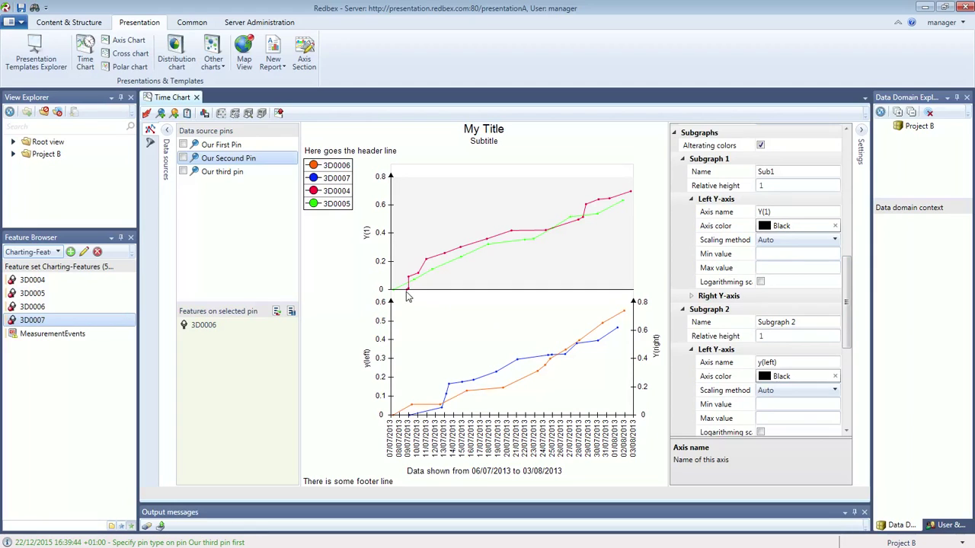
mouse_move(630, 197)
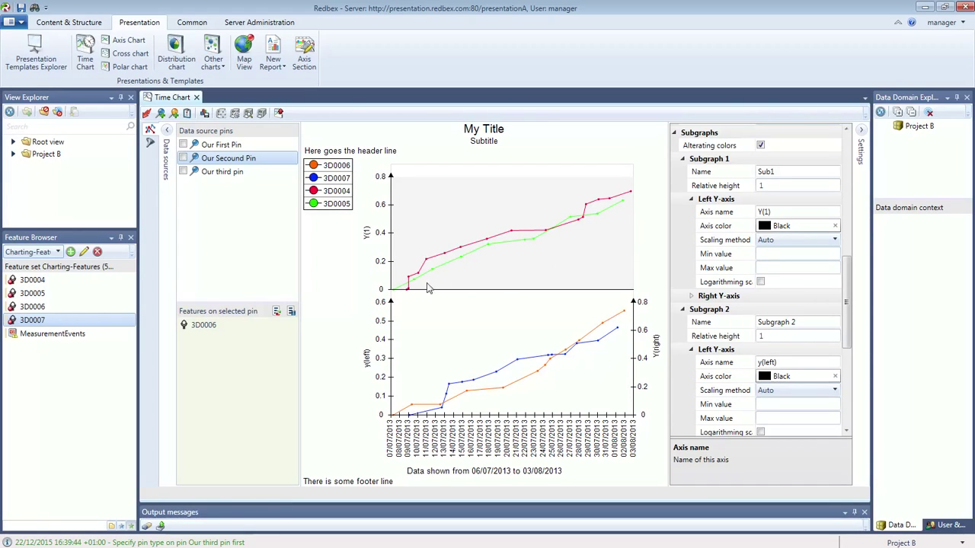
scroll(846, 270, up, 2)
scroll(847, 266, up, 1)
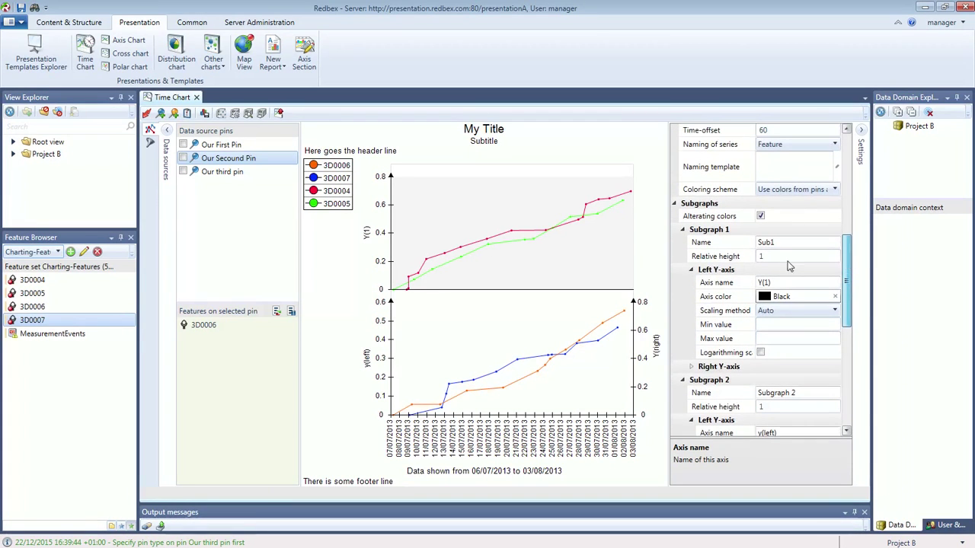
click(809, 311)
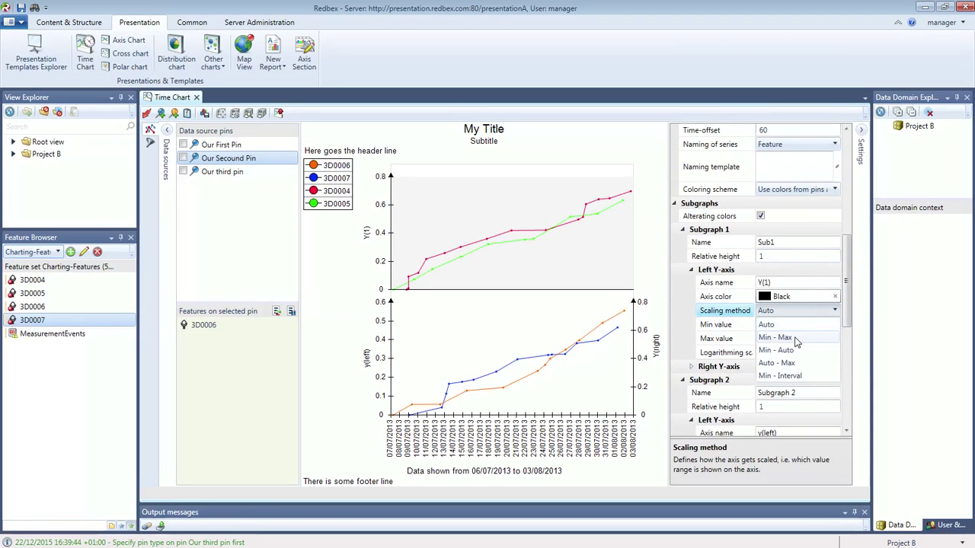
click(792, 339)
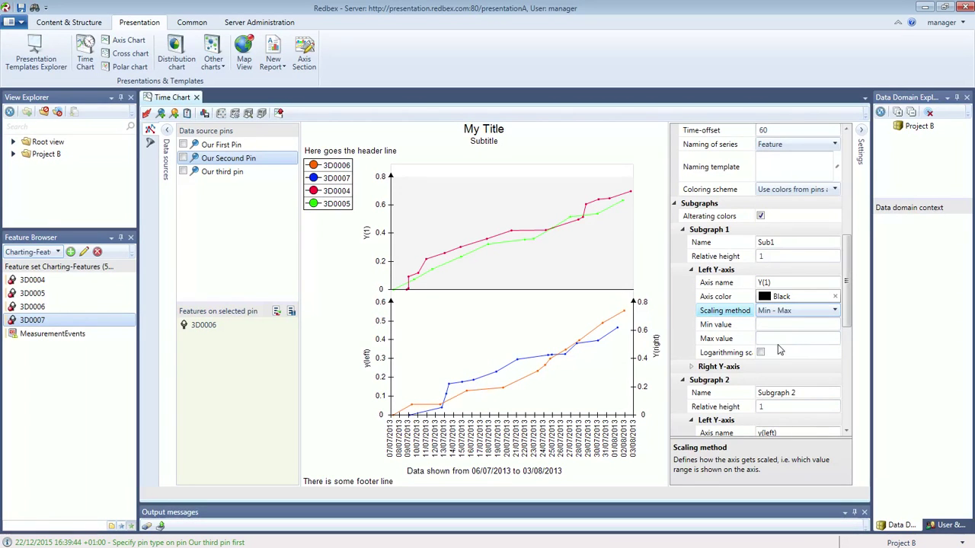
click(772, 326)
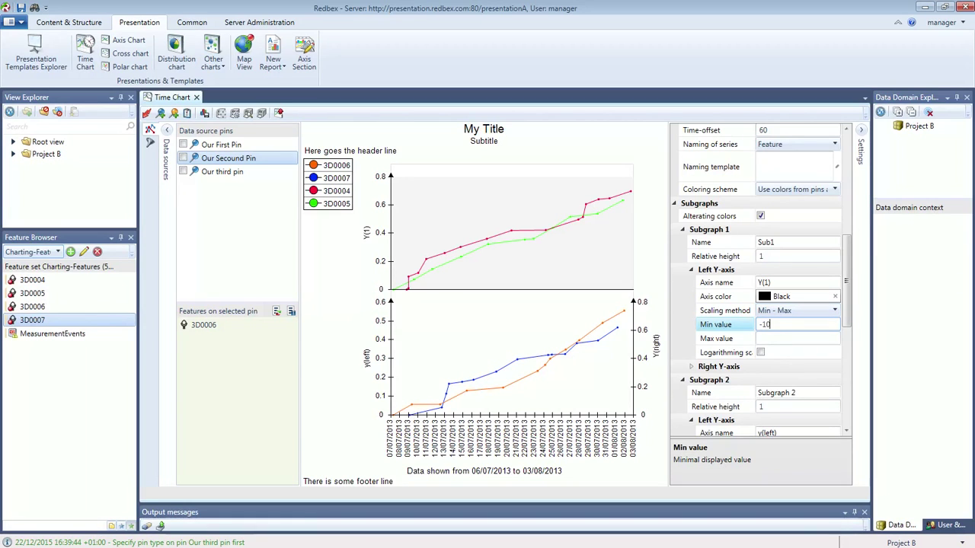
click(780, 338)
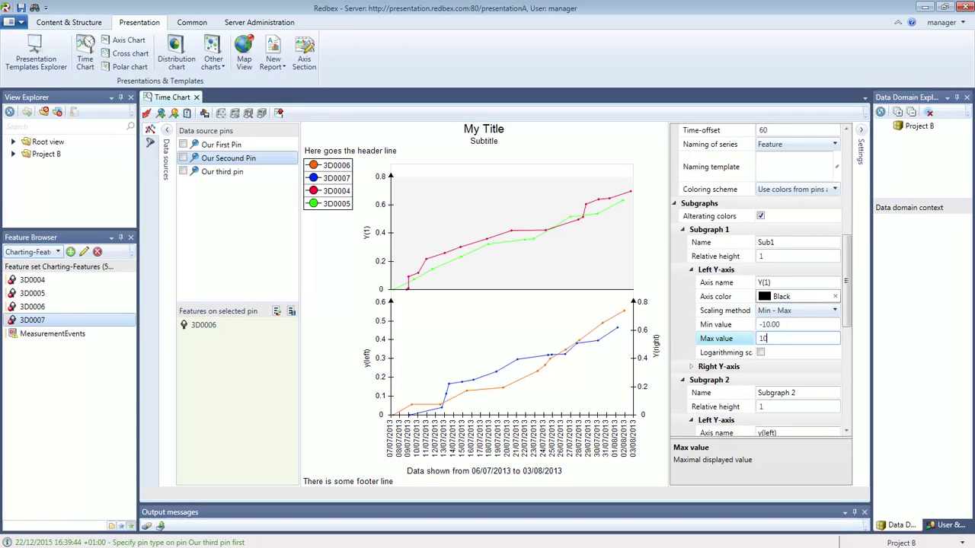
double_click(776, 325)
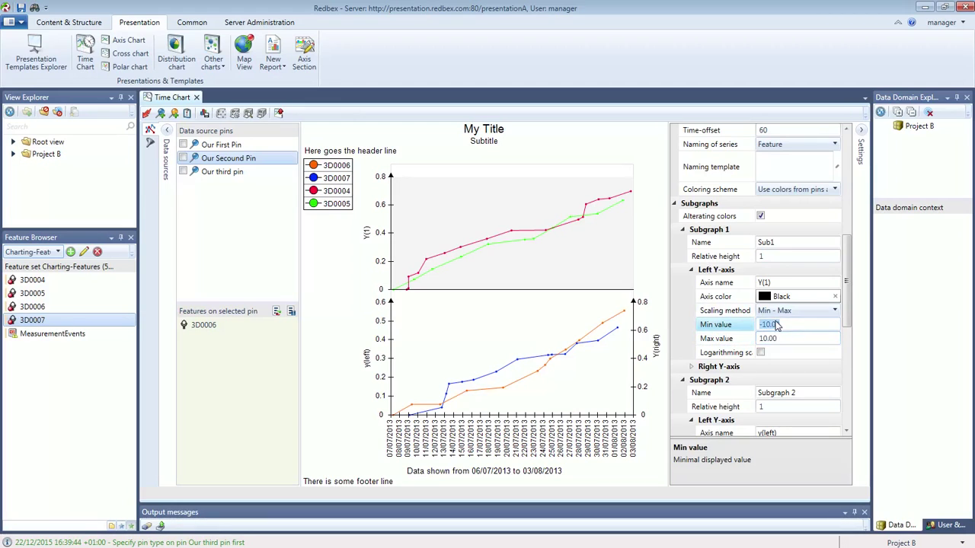
click(147, 115)
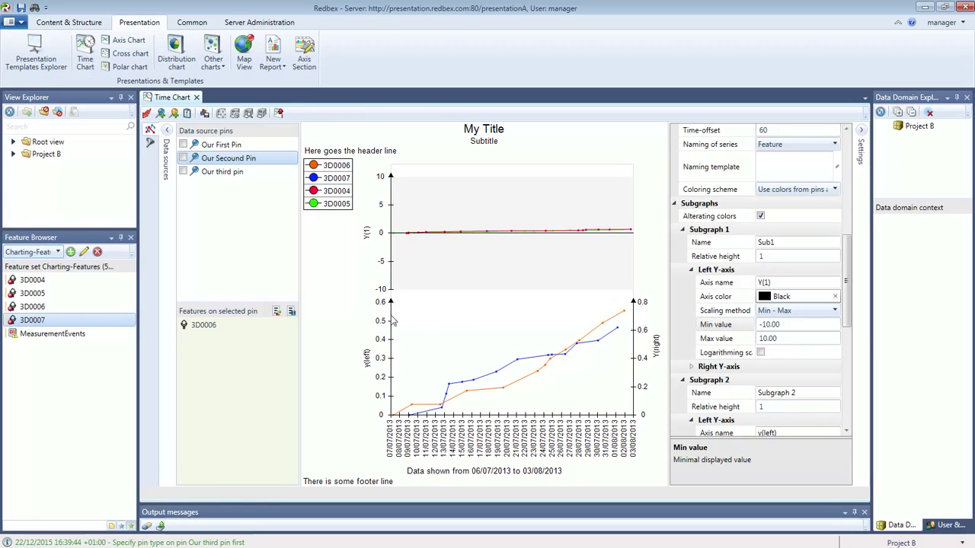
Try the Min - Auto scaling method on the first subgraph's left Y-axis and regenerate the chart
click(835, 312)
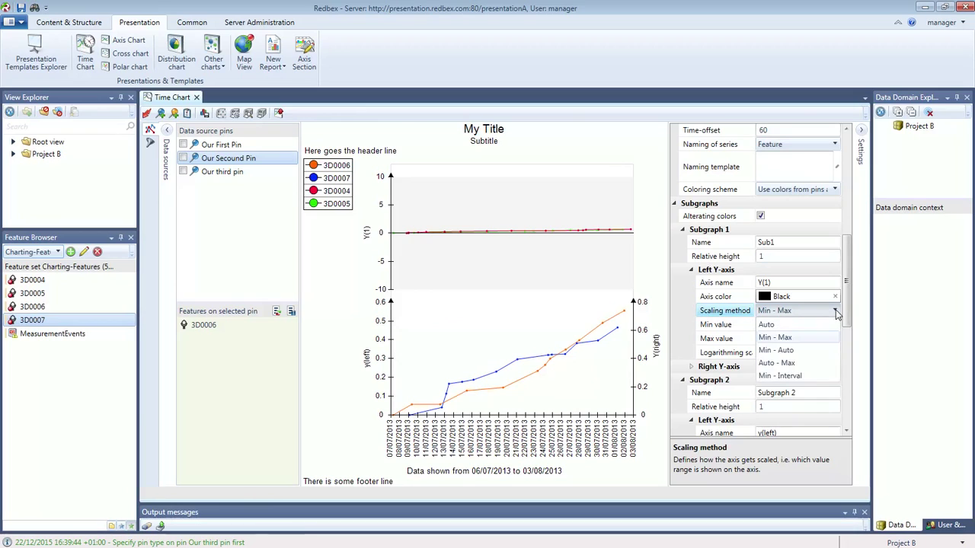
click(797, 354)
click(151, 113)
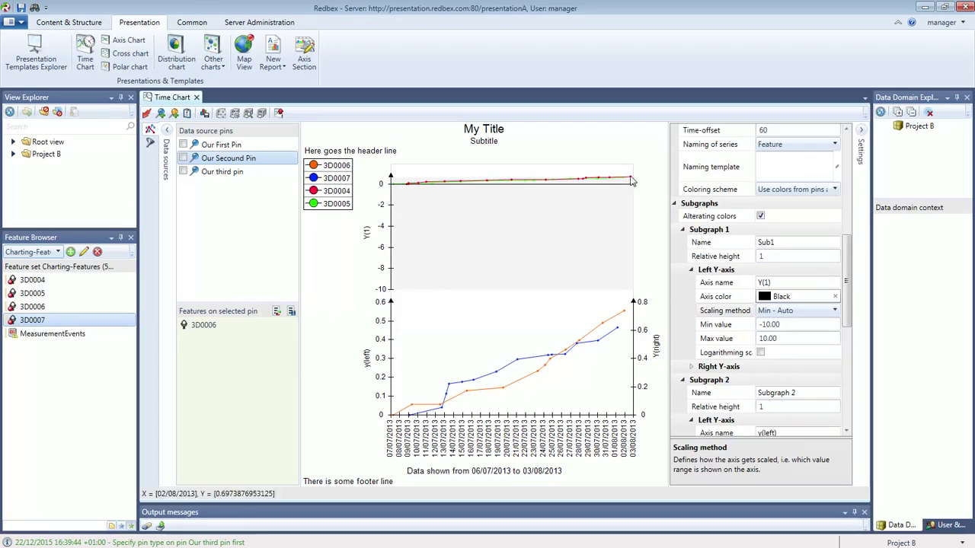
Try Auto - Max scaling on the first subgraph's left Y-axis, regenerate the chart, and change the scaling method to Min - Interval
click(835, 311)
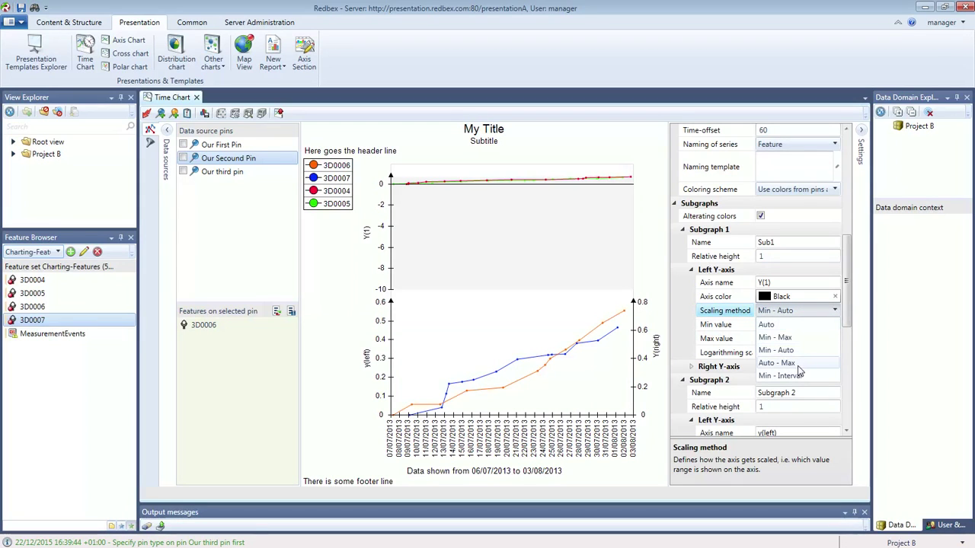
click(784, 363)
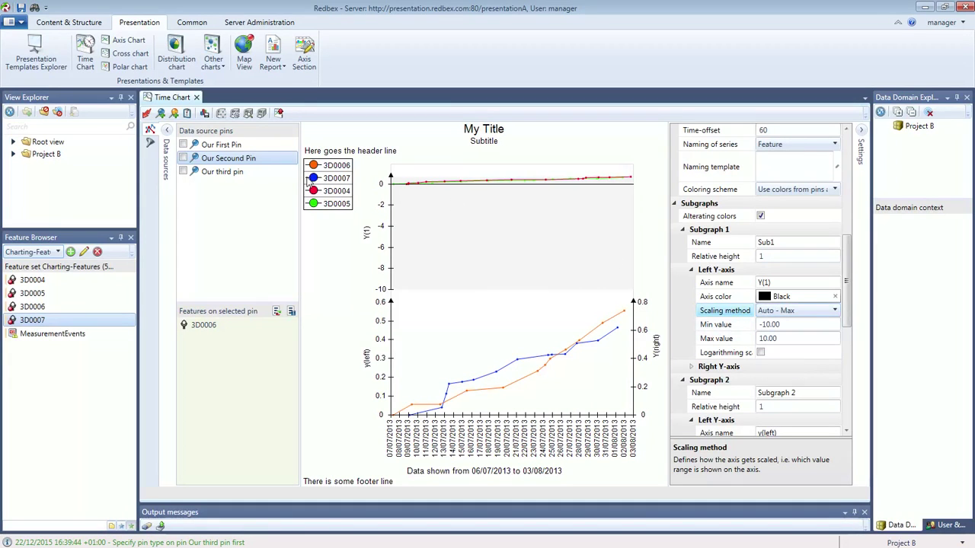
click(147, 114)
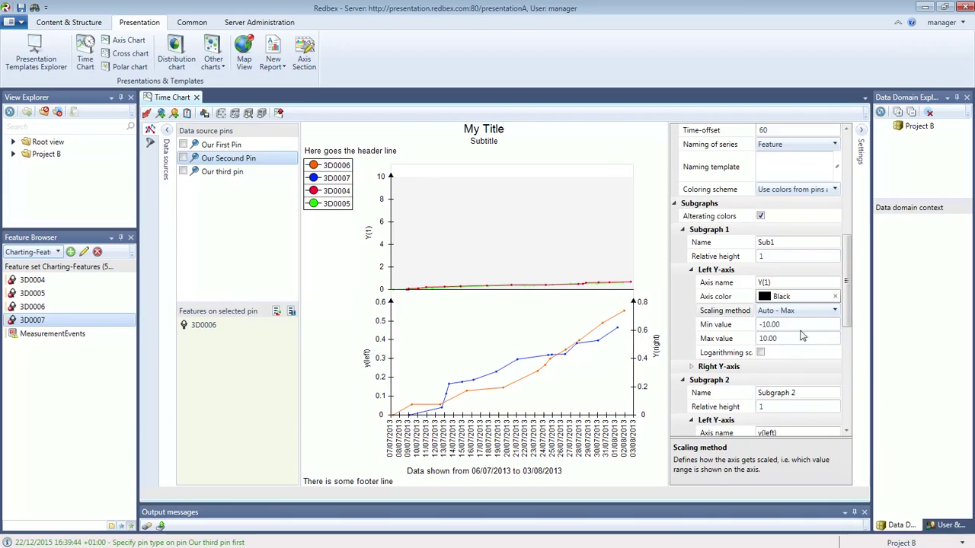
click(834, 310)
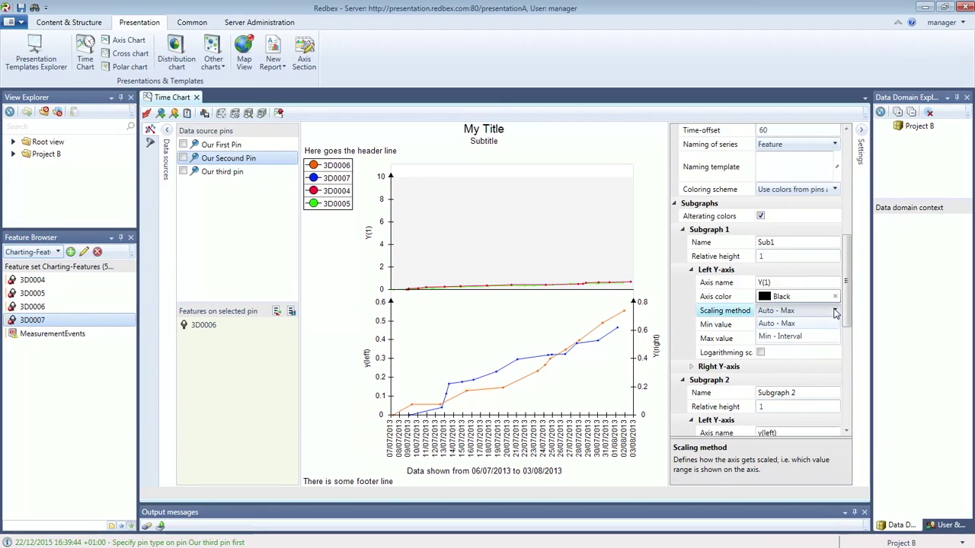
click(777, 338)
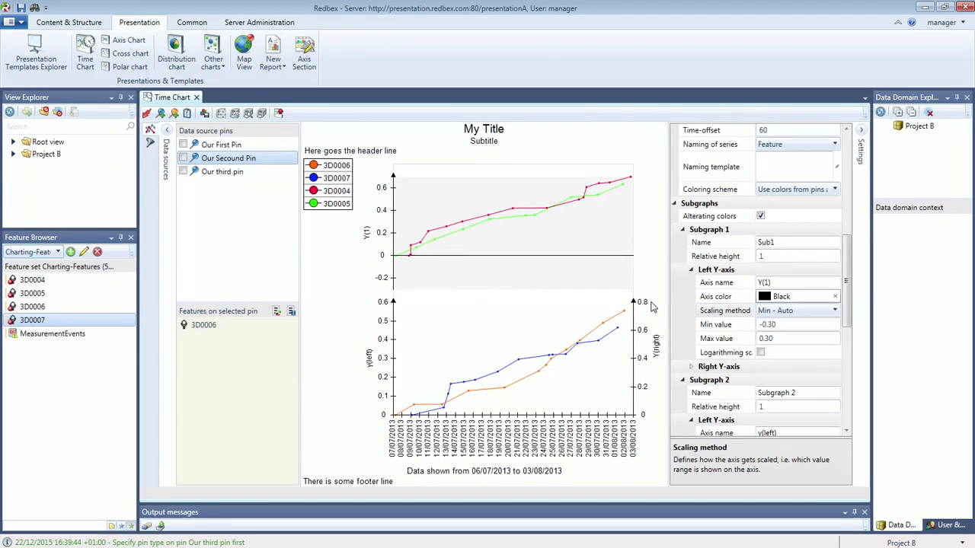
Try logarithmic scaling on the first subgraph's left Y-axis and switch it off again
click(760, 353)
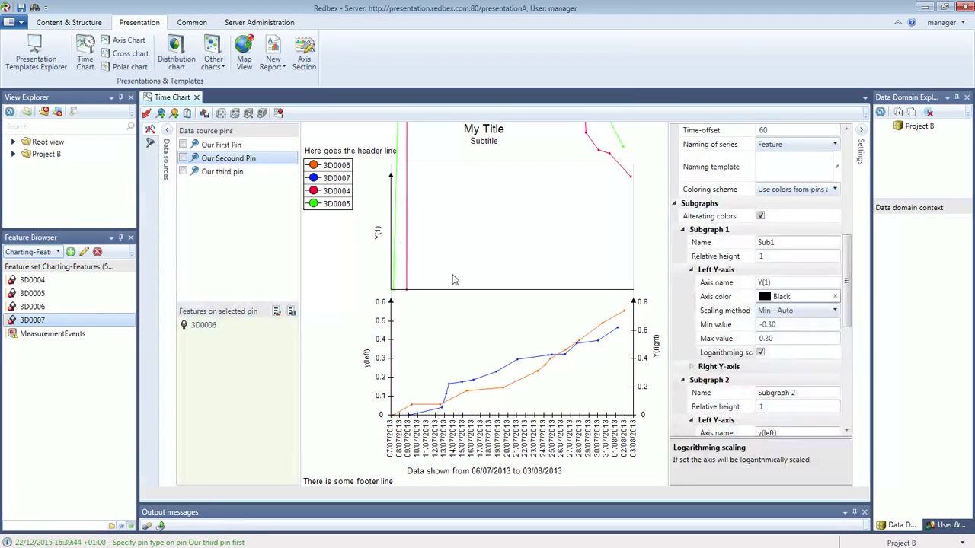
drag(846, 304, 846, 301)
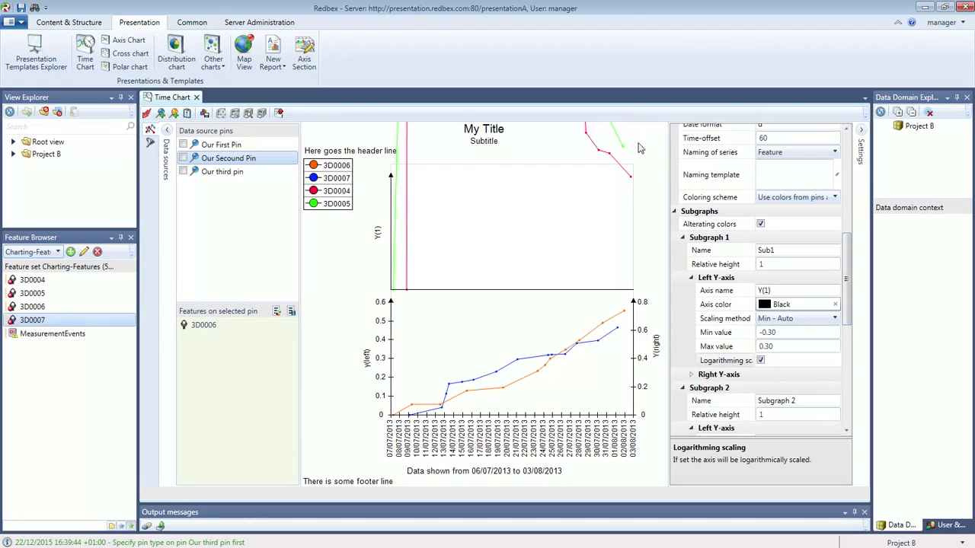
click(761, 361)
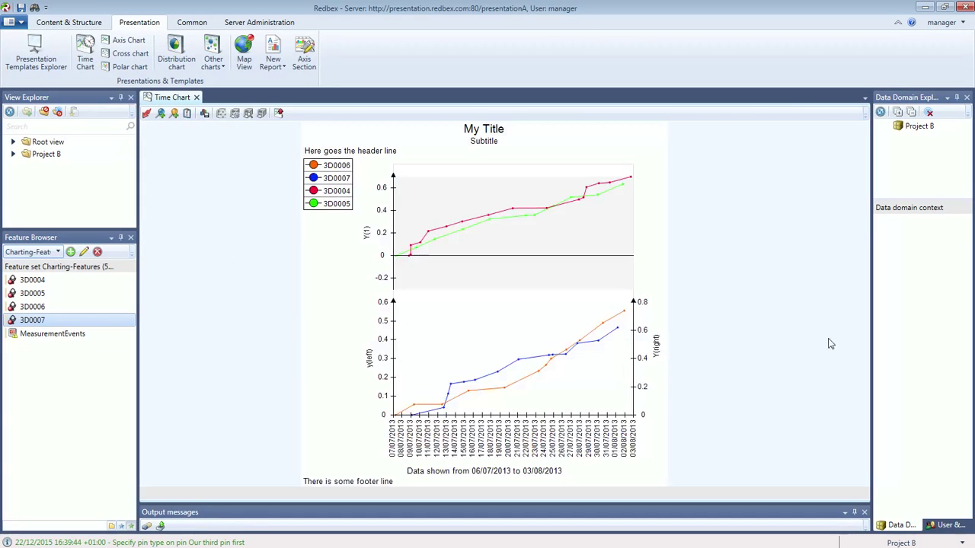
Set the chart's grid color to blue #002DFF and enable both Y-axis and X-axis gridlines
drag(850, 328, 853, 410)
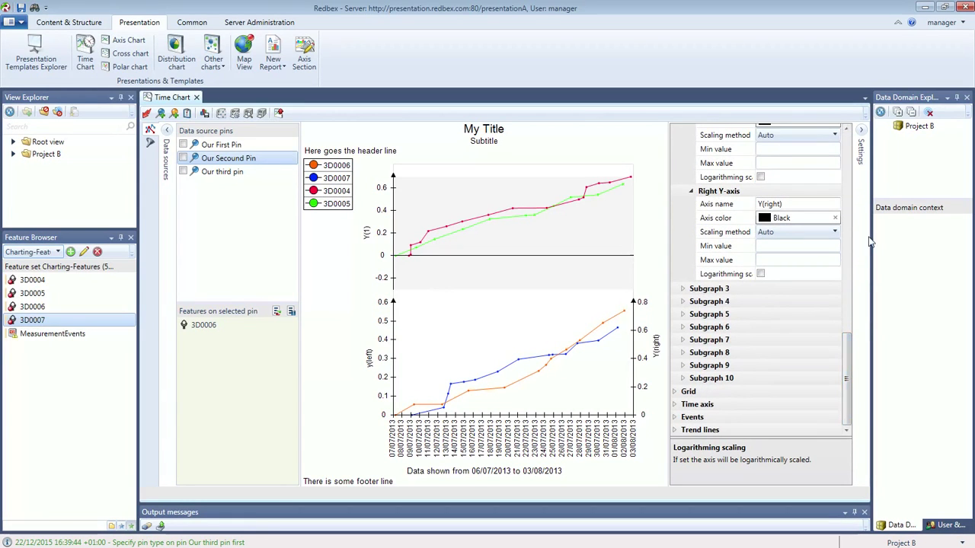
drag(849, 393, 851, 419)
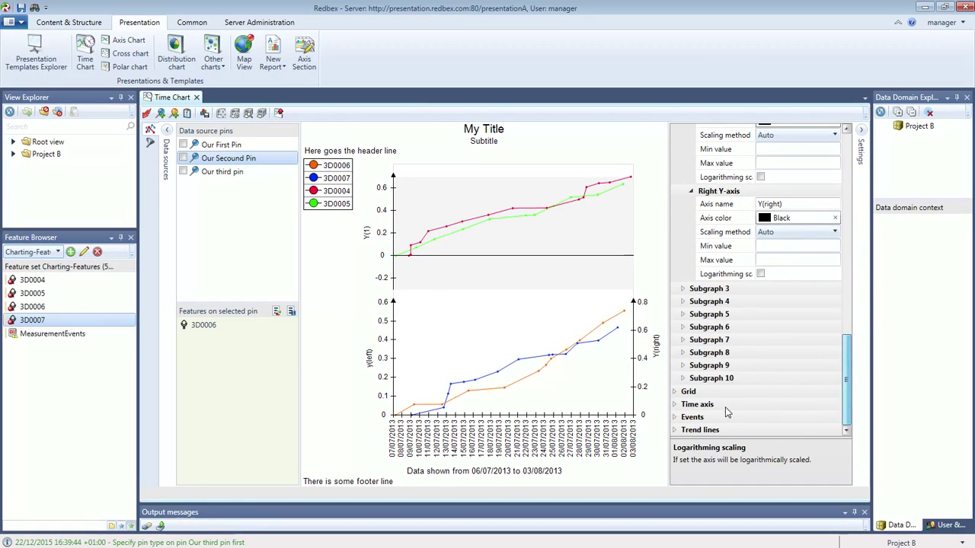
click(675, 393)
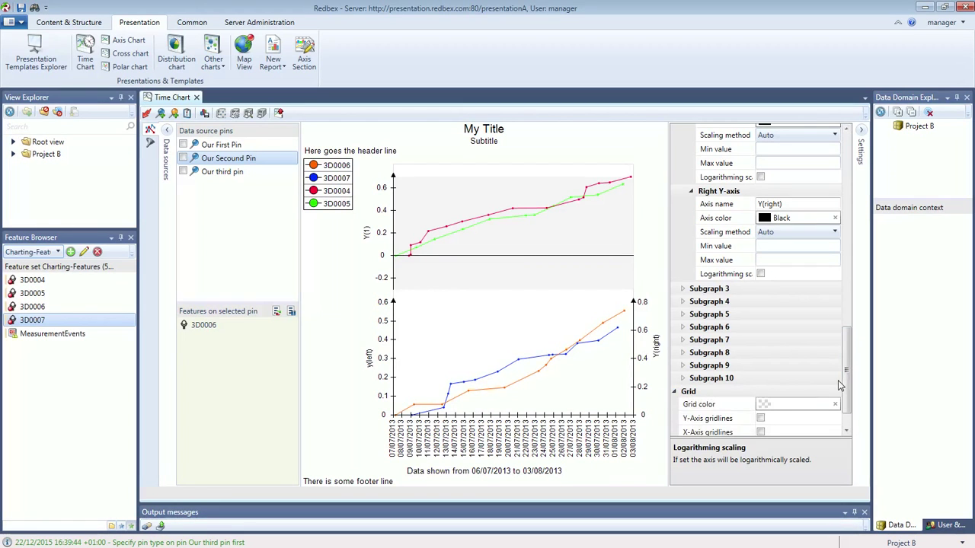
scroll(844, 382, down, 3)
click(776, 364)
click(777, 366)
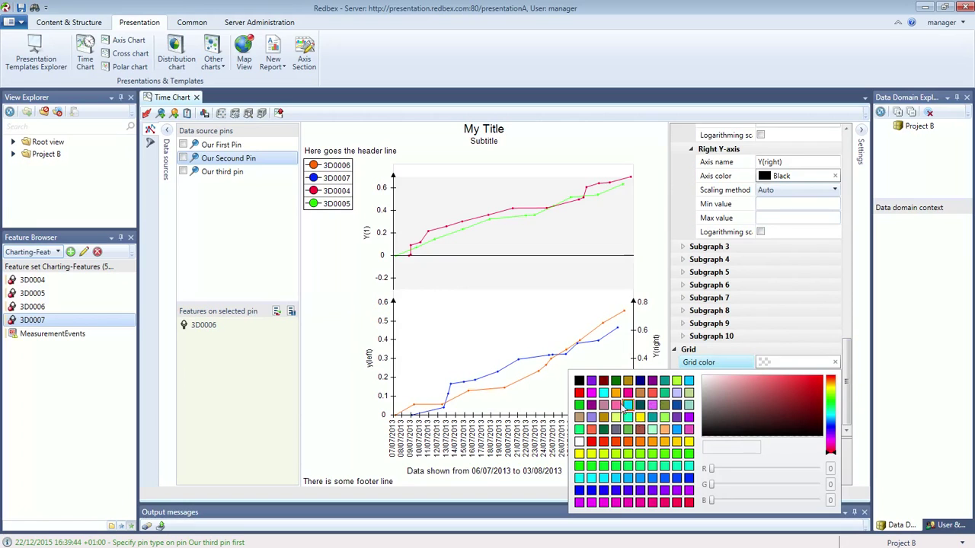
click(689, 477)
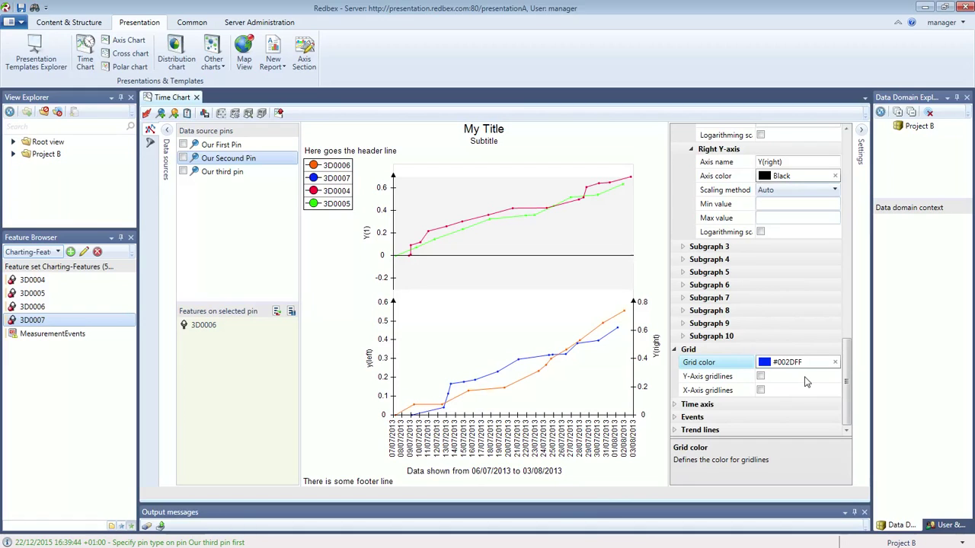
click(764, 381)
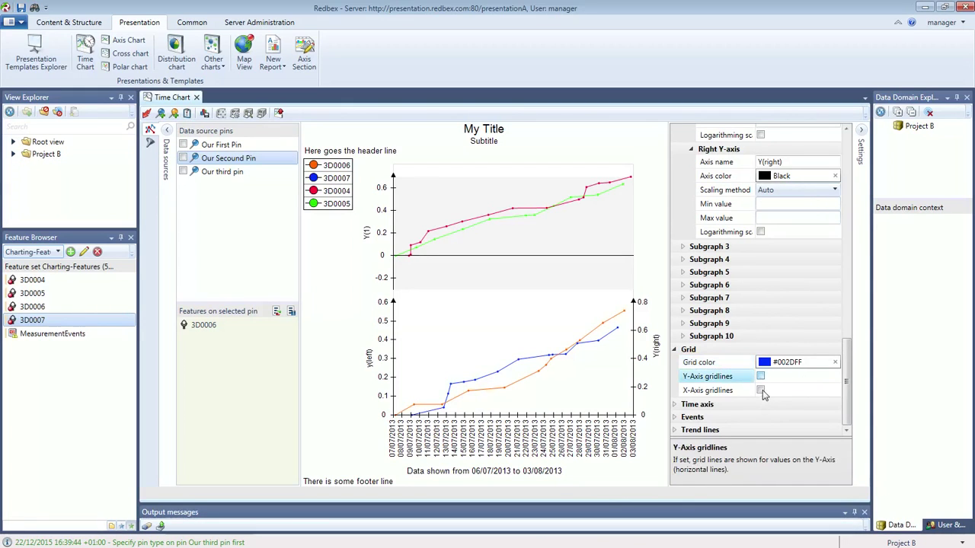
click(763, 390)
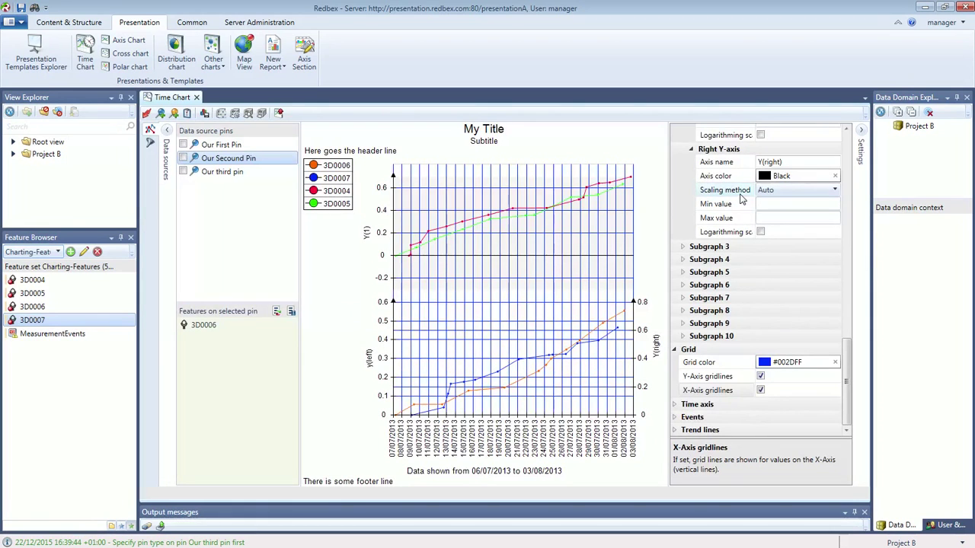
Change the grid color to the pale blue #BDC6FF and regenerate the time chart
click(775, 363)
click(775, 363)
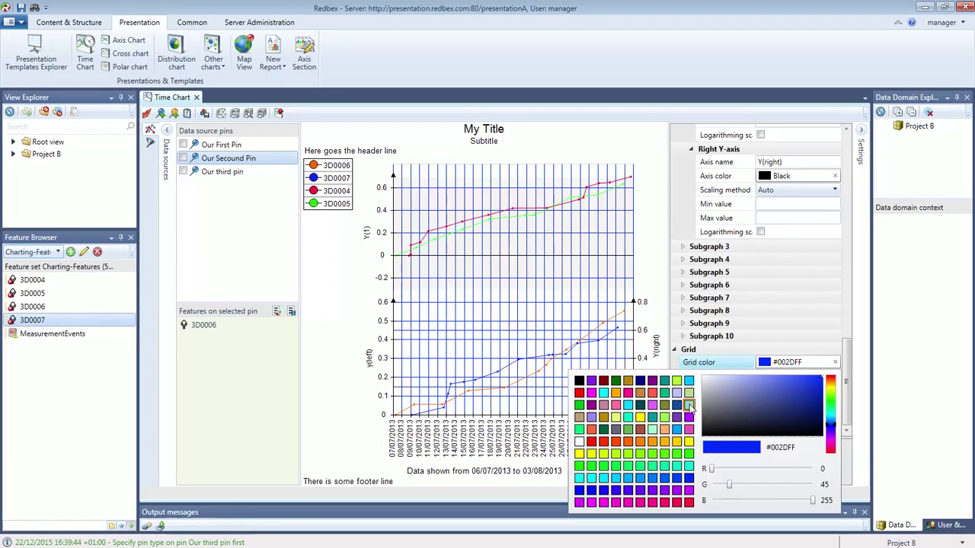
click(688, 404)
click(150, 115)
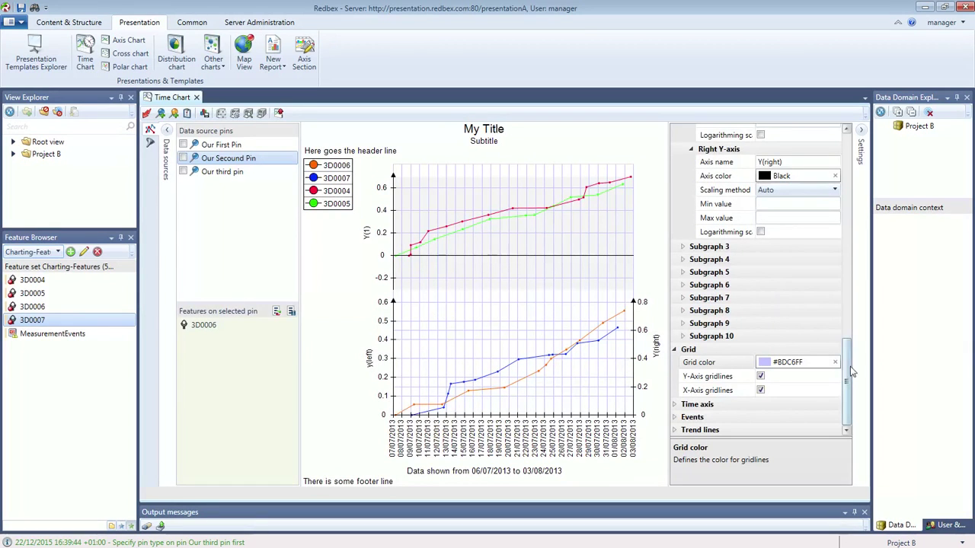
Set the time axis labels to Smart, regenerate the chart, and keep the time axis scaling on Automatic
click(673, 404)
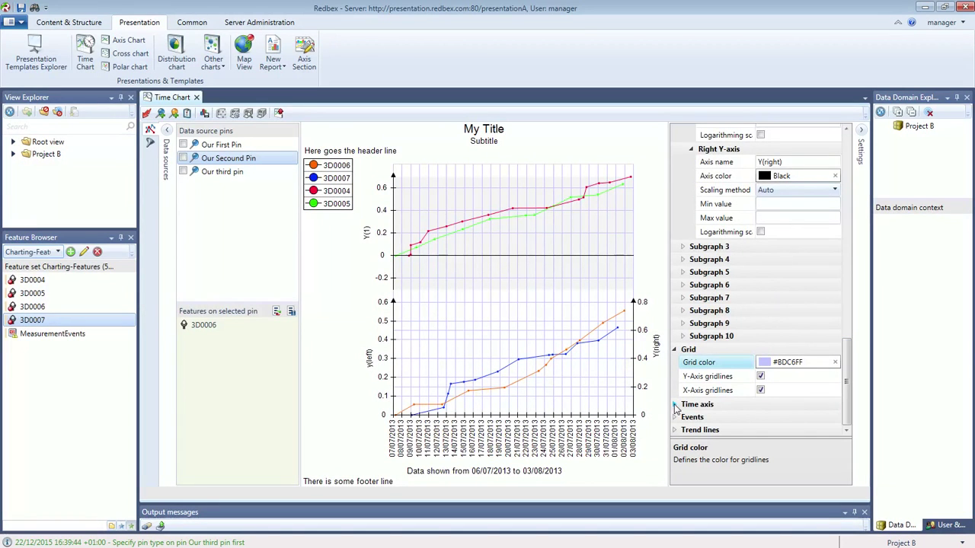
scroll(847, 403, down, 2)
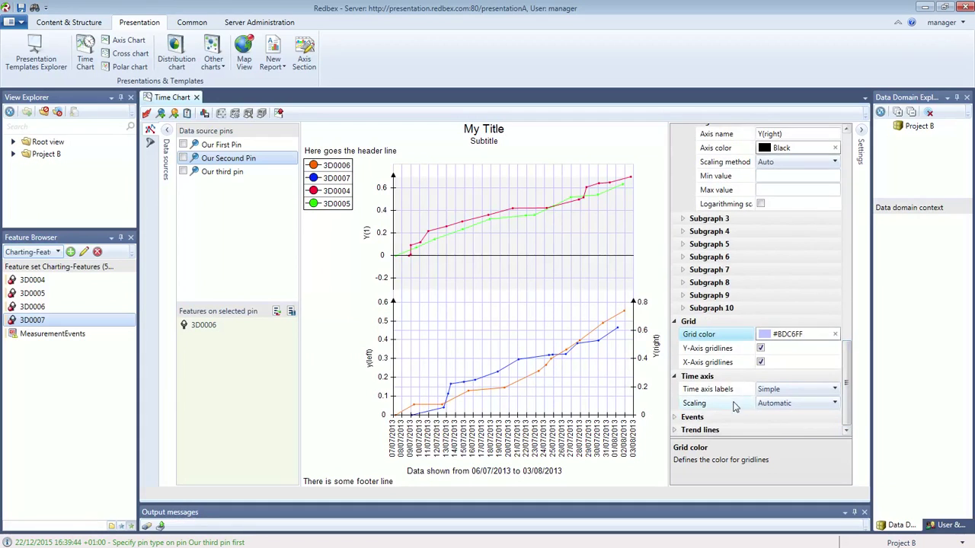
click(789, 391)
click(790, 391)
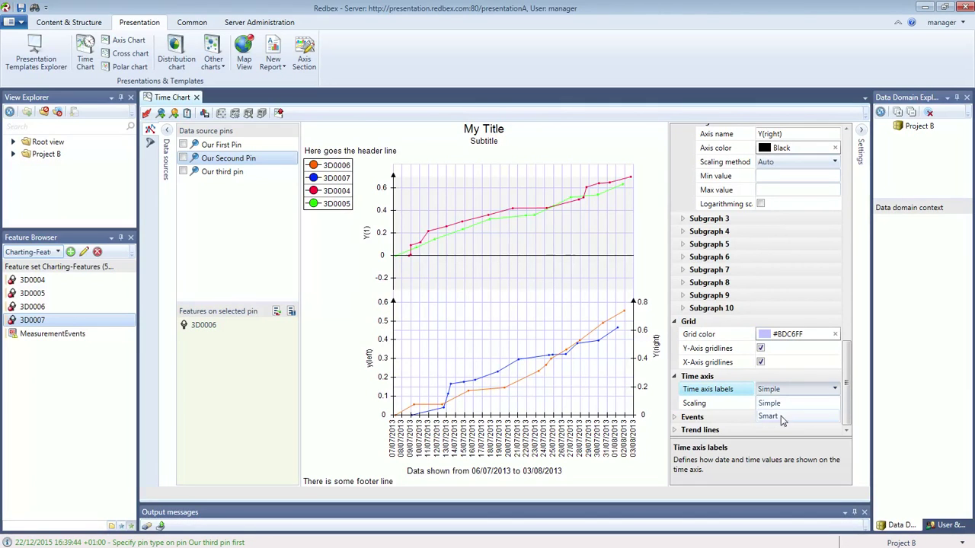
click(781, 418)
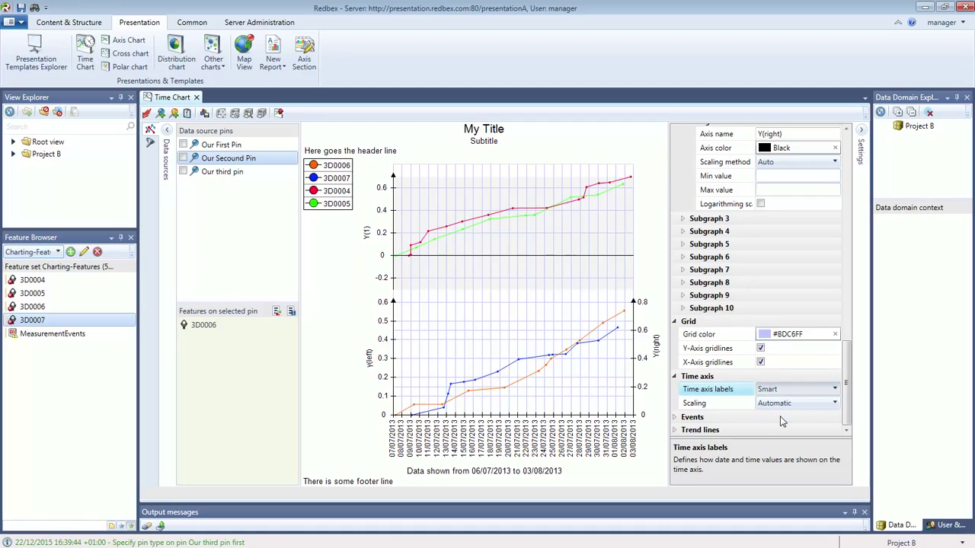
click(147, 114)
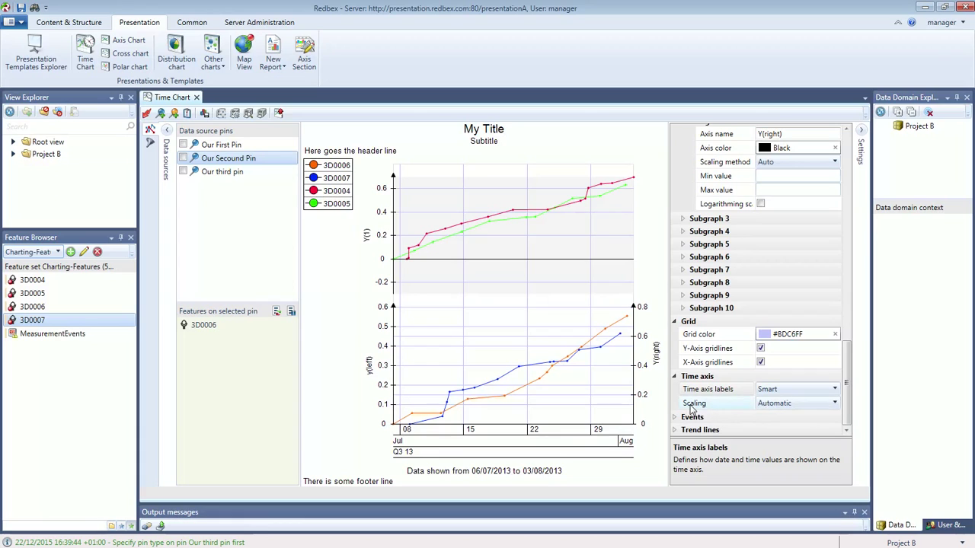
click(836, 404)
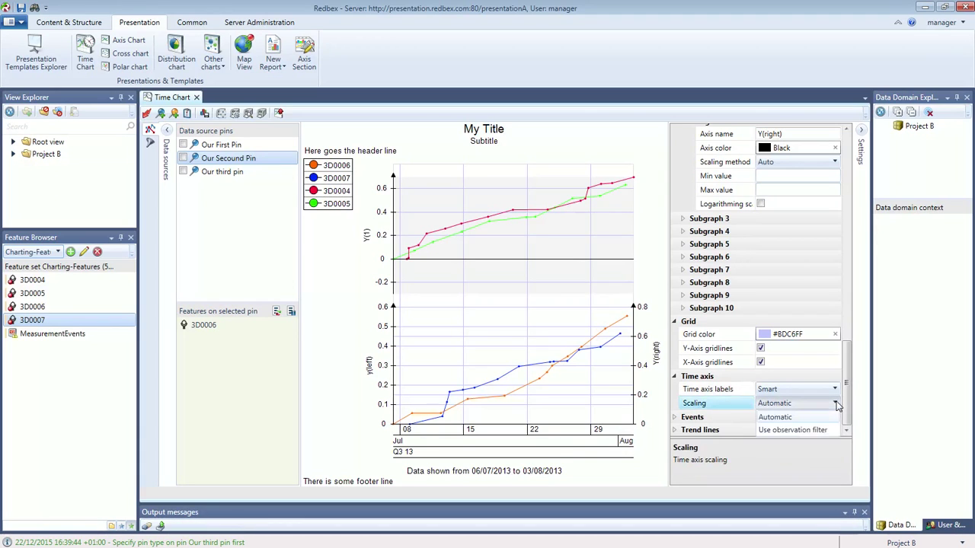
click(785, 417)
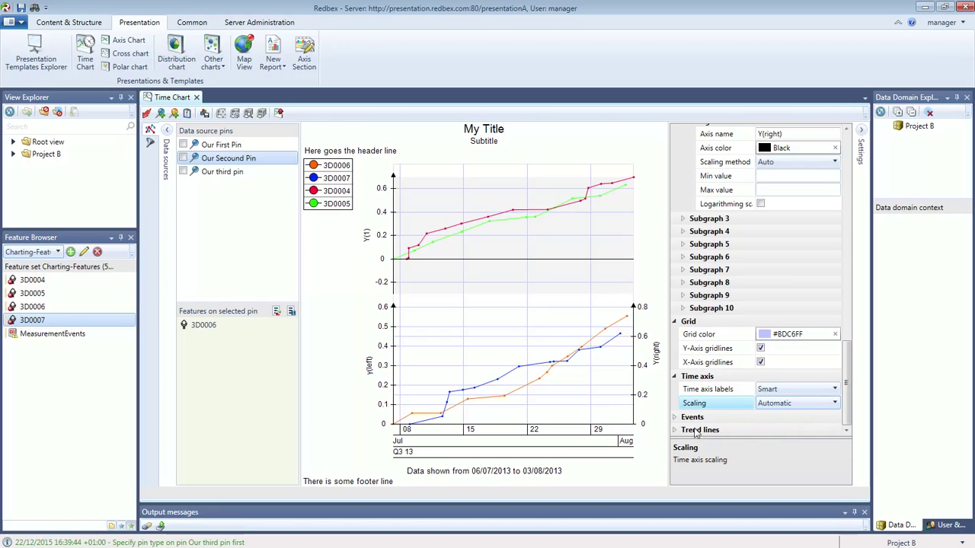
Assign MeasurementEvents as the first event feature with name property Name and class property Event type, and regenerate the chart
click(674, 416)
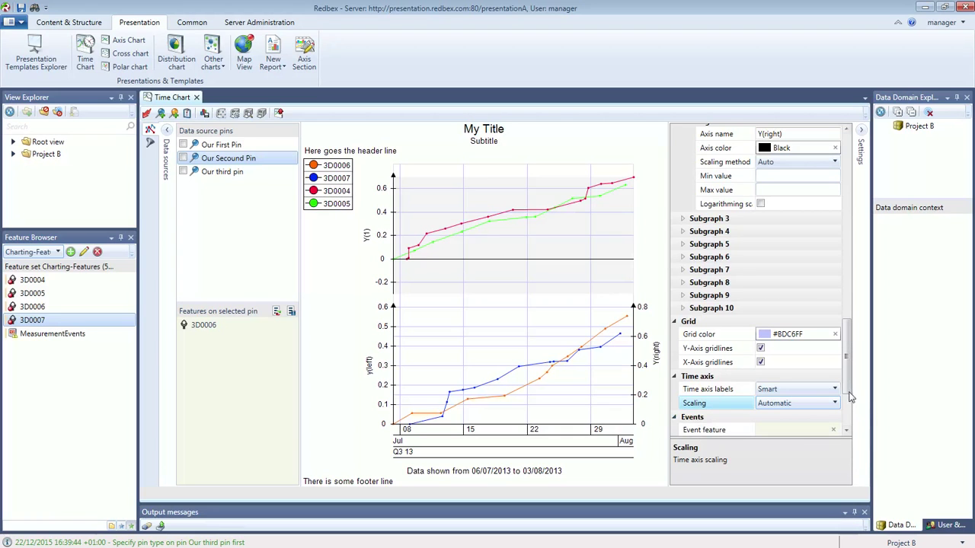
click(846, 430)
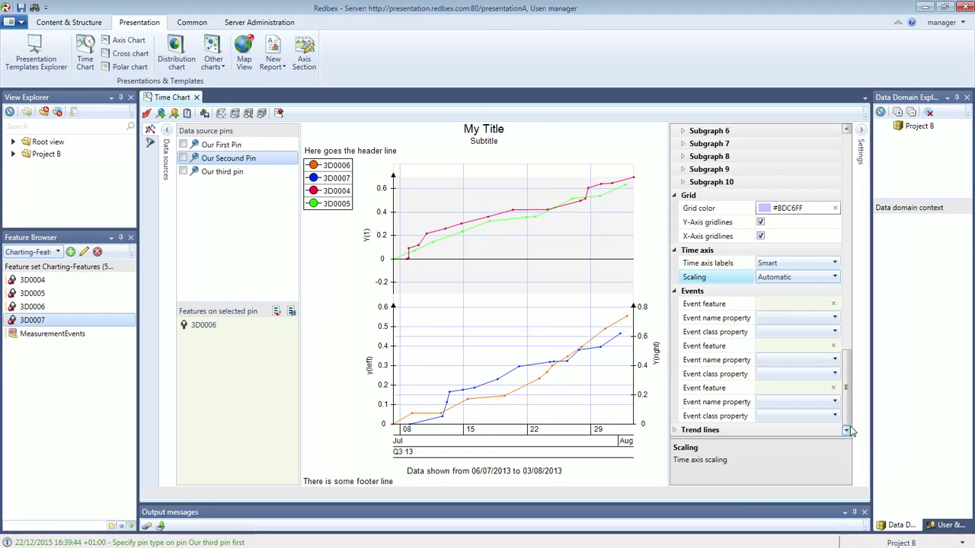
click(84, 333)
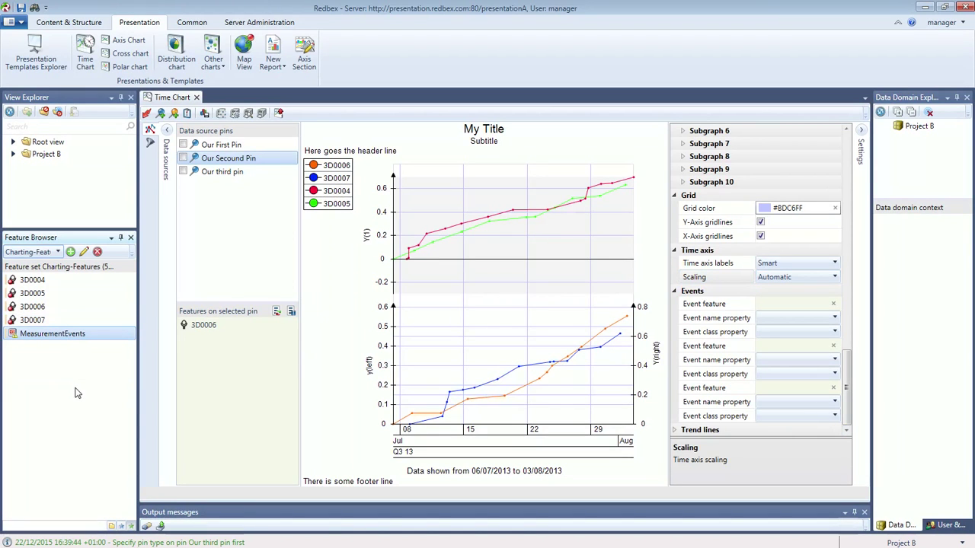
mouse_move(43, 338)
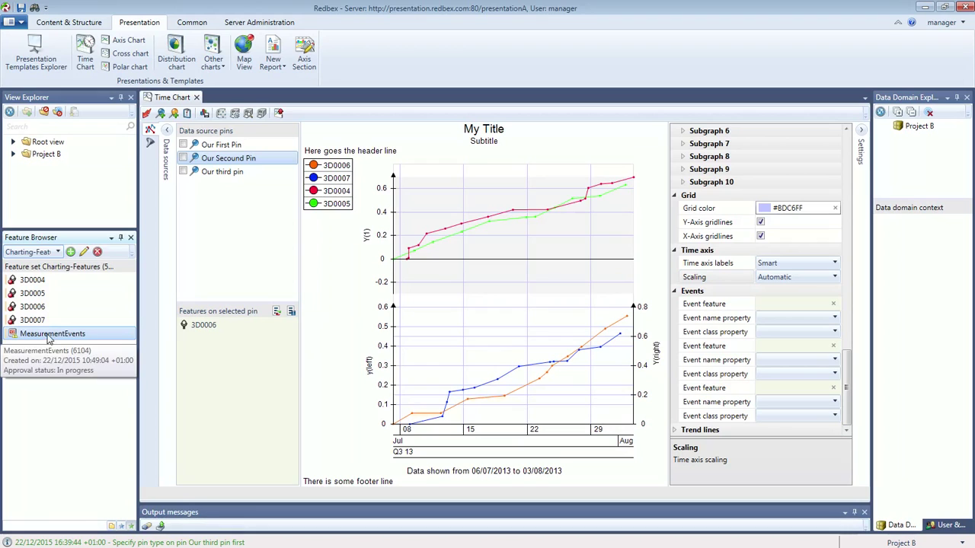
drag(43, 337, 784, 305)
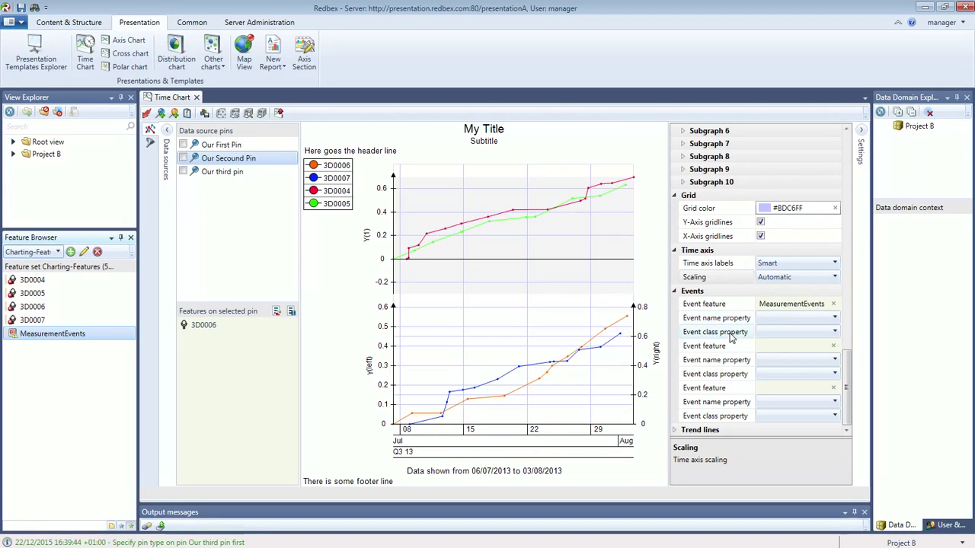
click(835, 320)
click(770, 333)
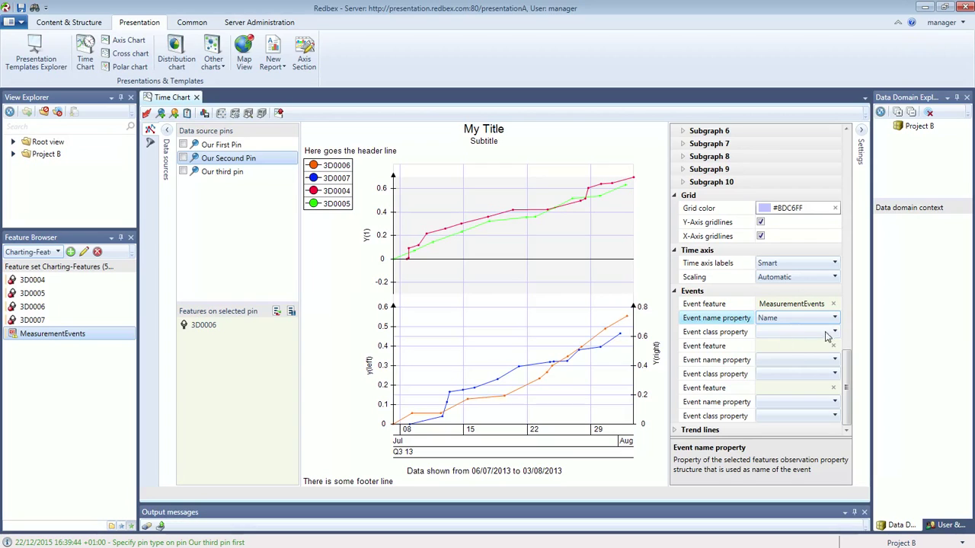
click(828, 335)
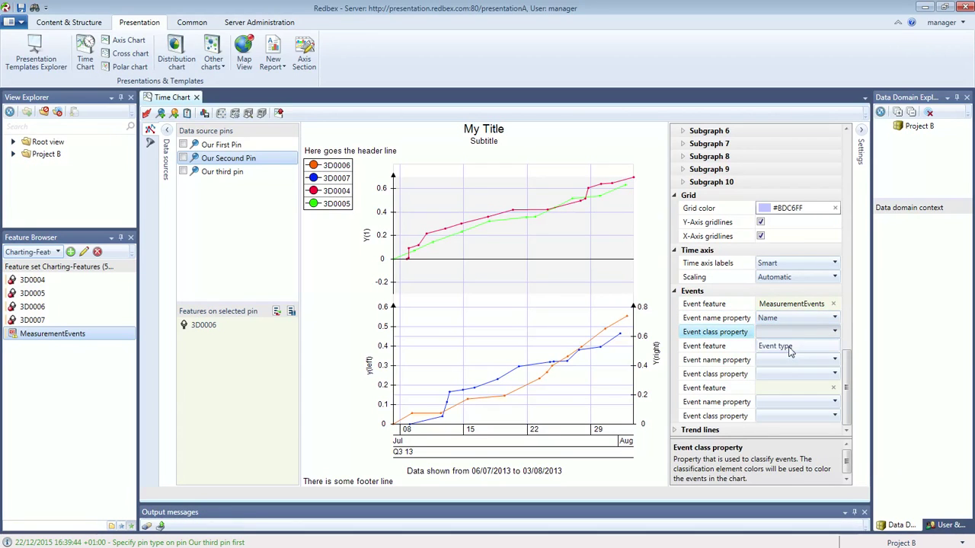
click(789, 347)
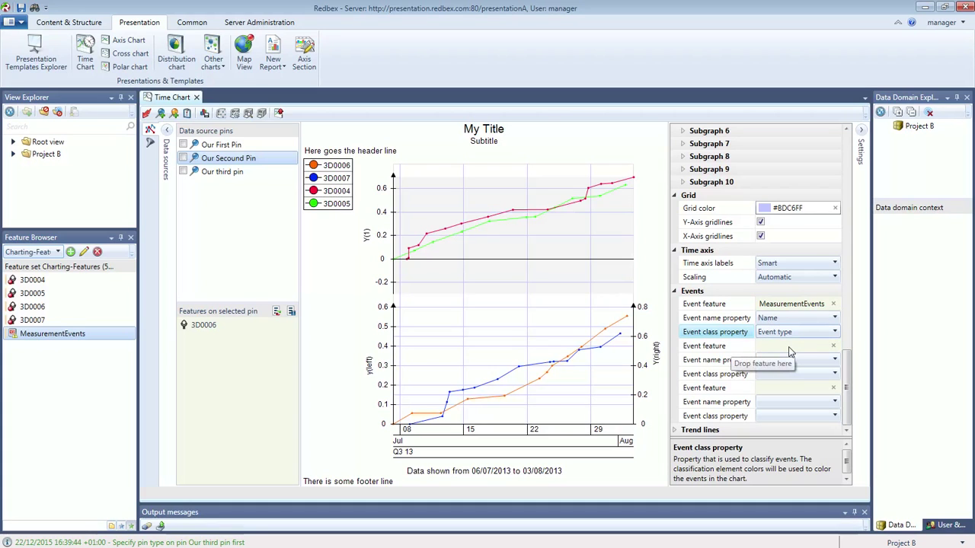
click(148, 118)
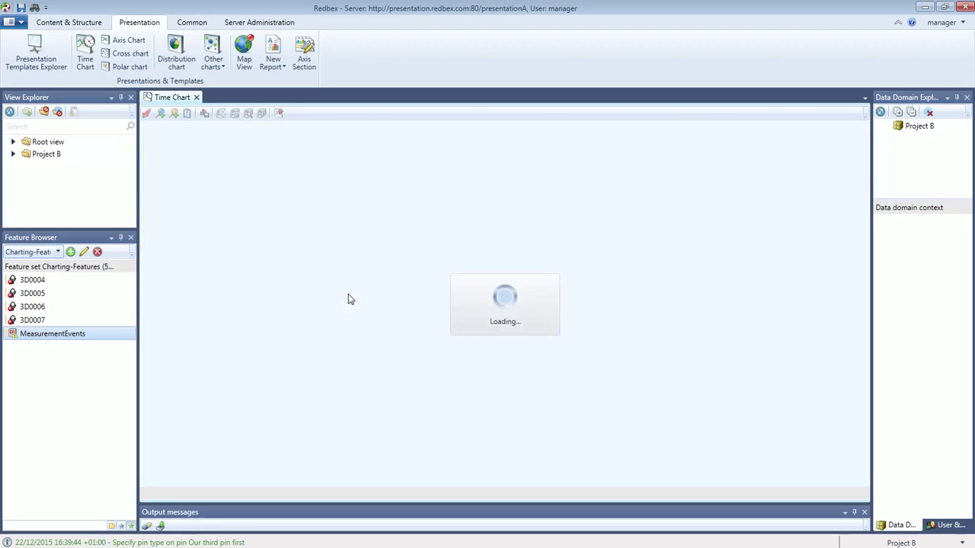
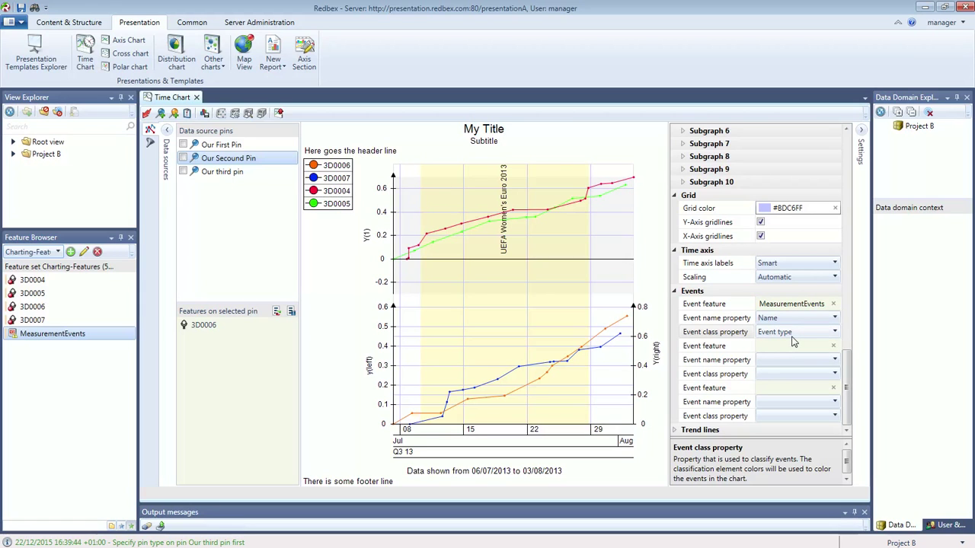
Switch off the time filter, regenerate the chart with all data, and zoom in on the hybrid eclipse event
click(154, 144)
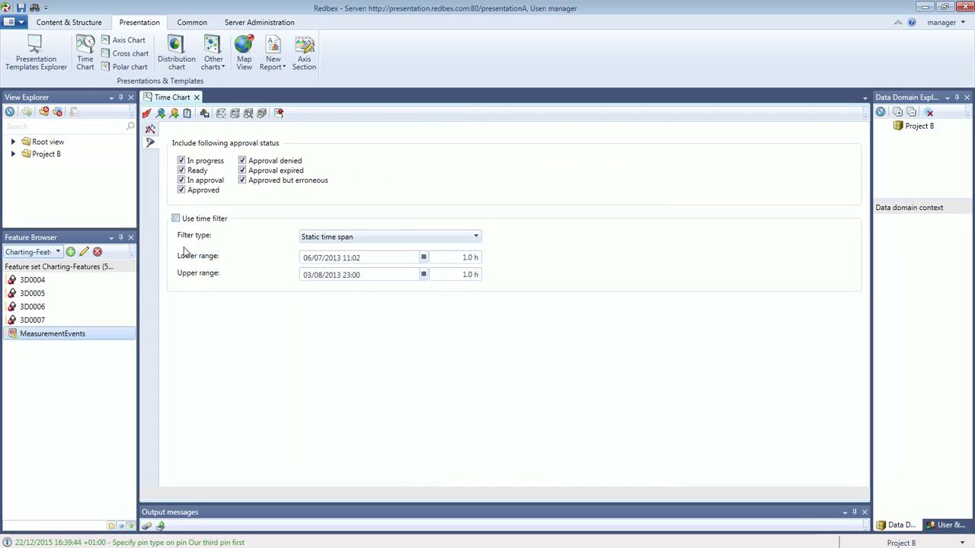
click(151, 129)
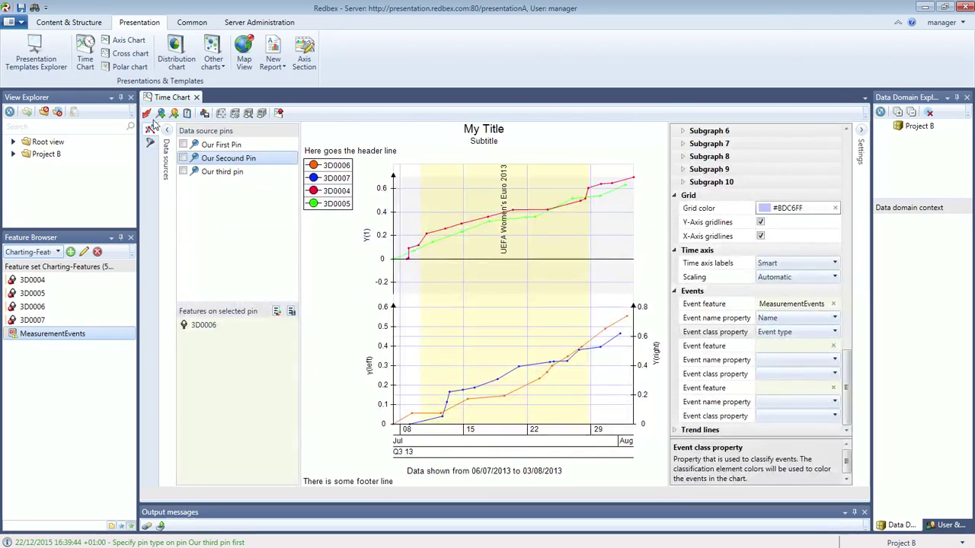
click(146, 112)
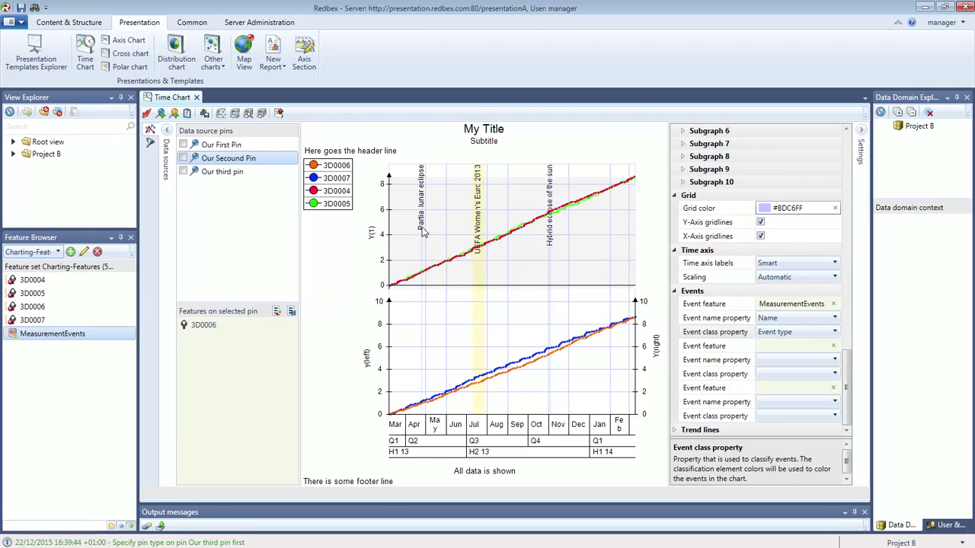
drag(541, 207, 568, 231)
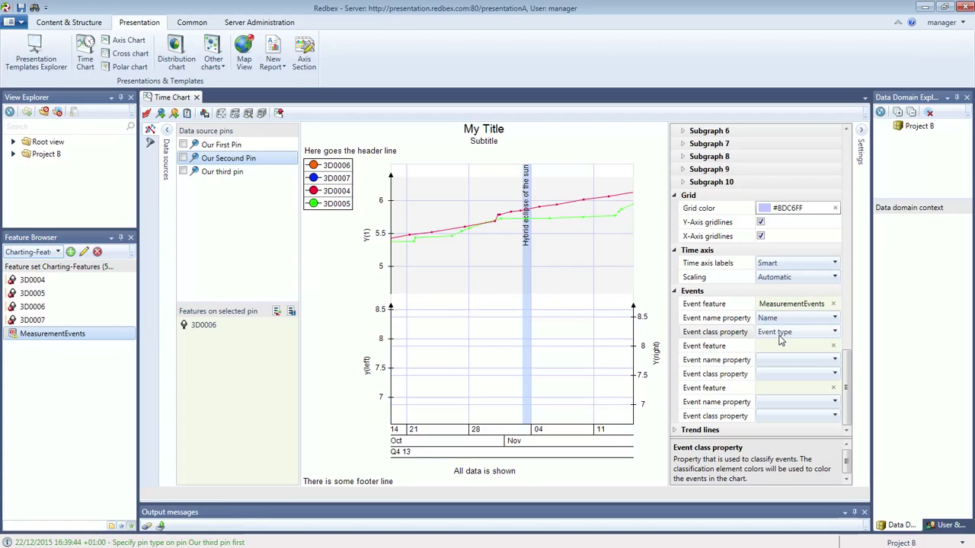
Open the MeasurementEvents feature, examine its observations' timestamps, names and event types, and return to the time chart
click(62, 336)
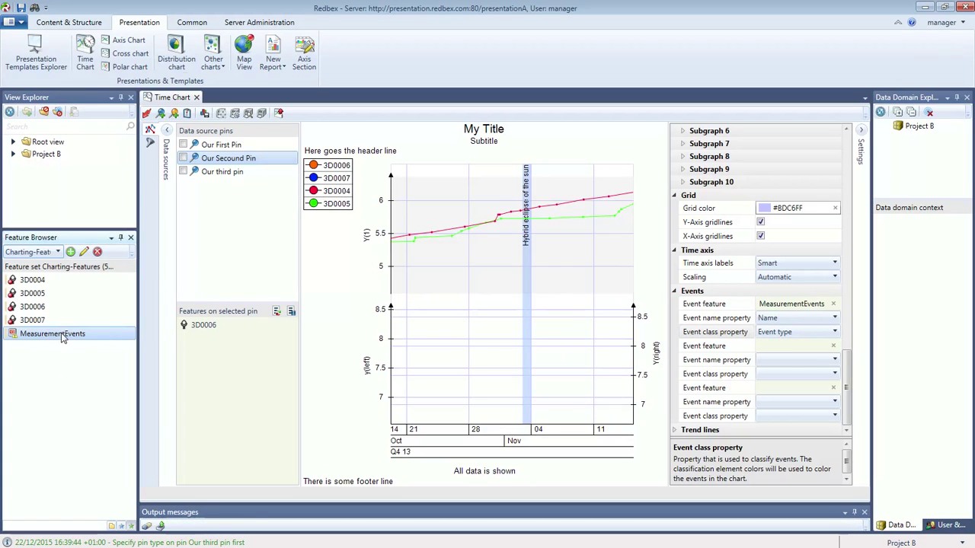
right_click(63, 336)
click(87, 84)
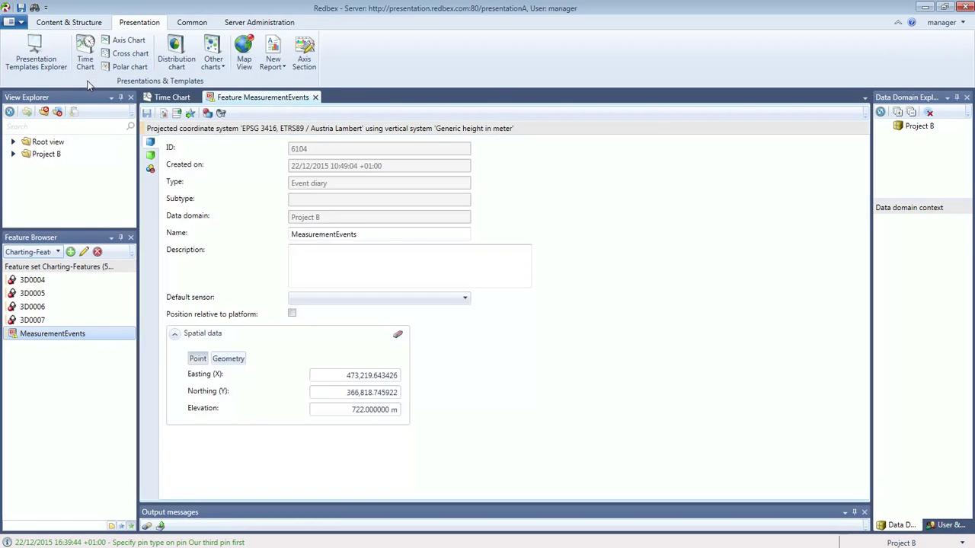
click(151, 169)
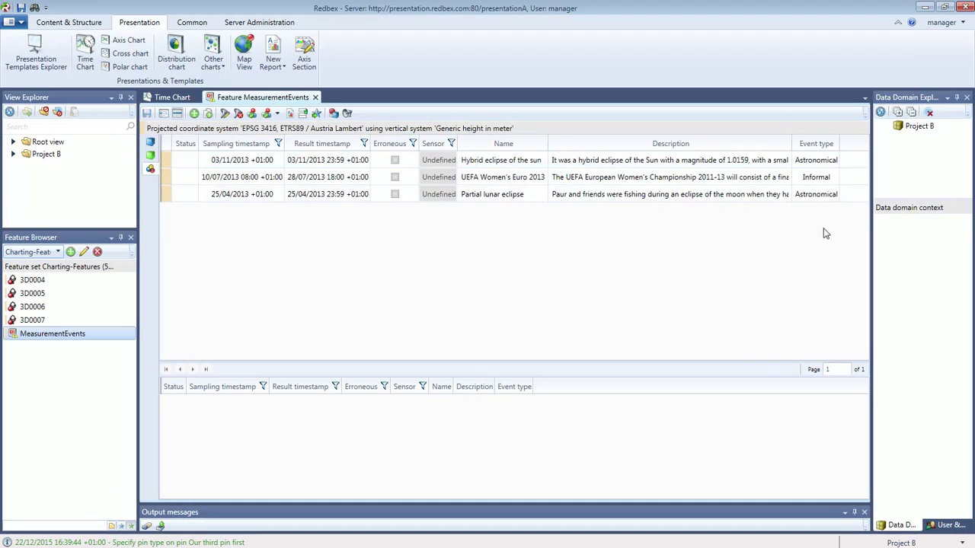
click(821, 183)
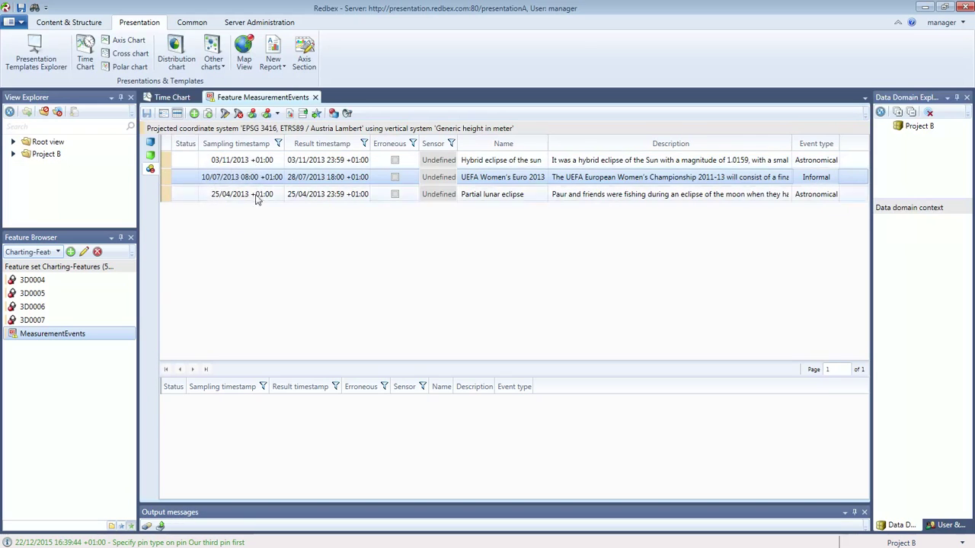
click(175, 102)
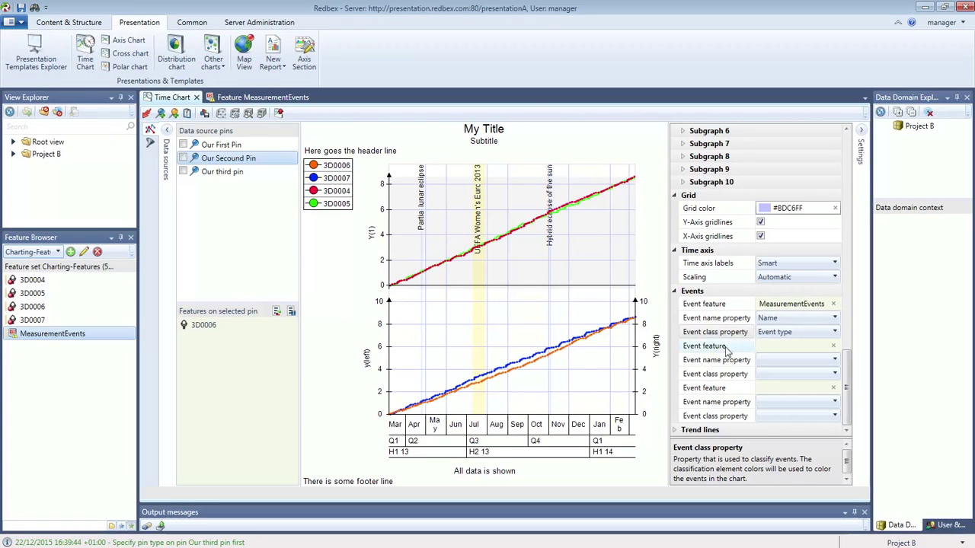
click(807, 351)
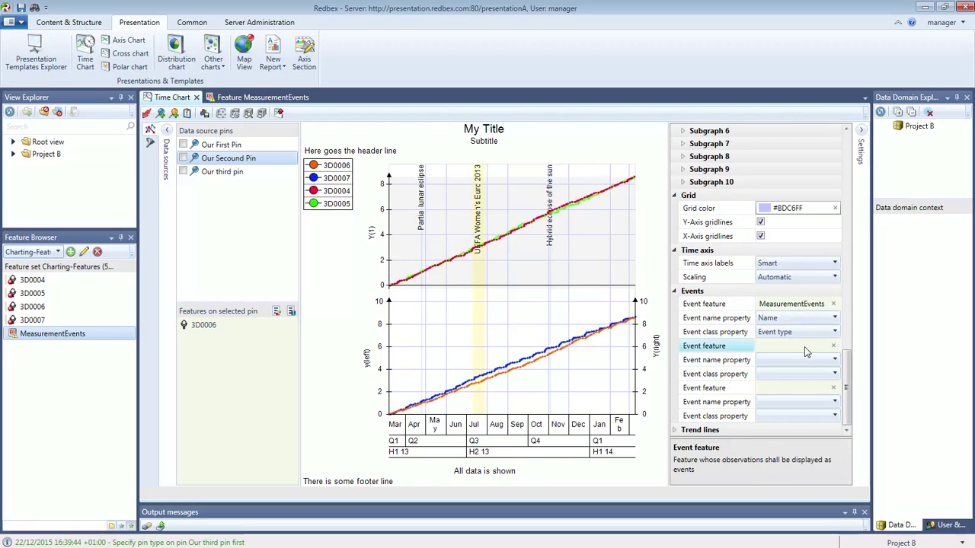
click(798, 387)
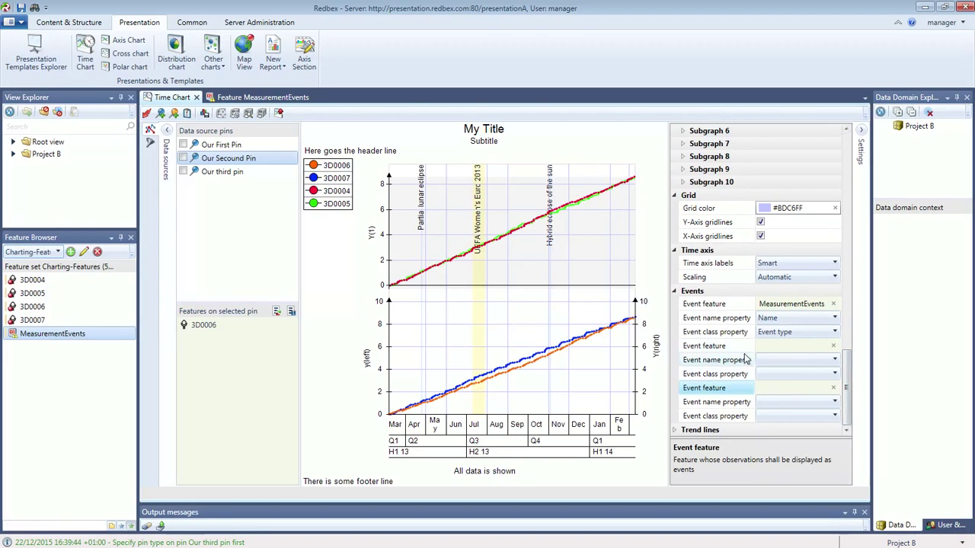
click(785, 349)
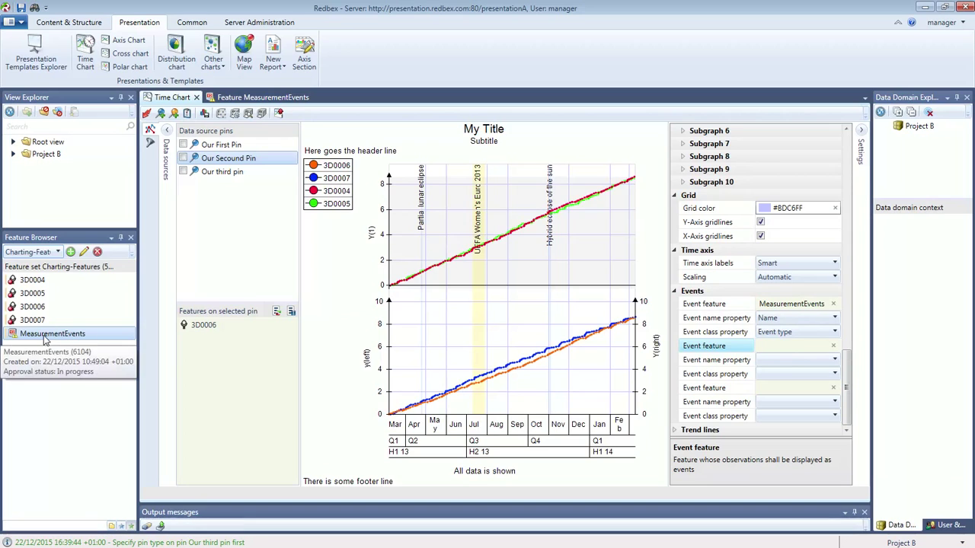
drag(44, 340, 743, 388)
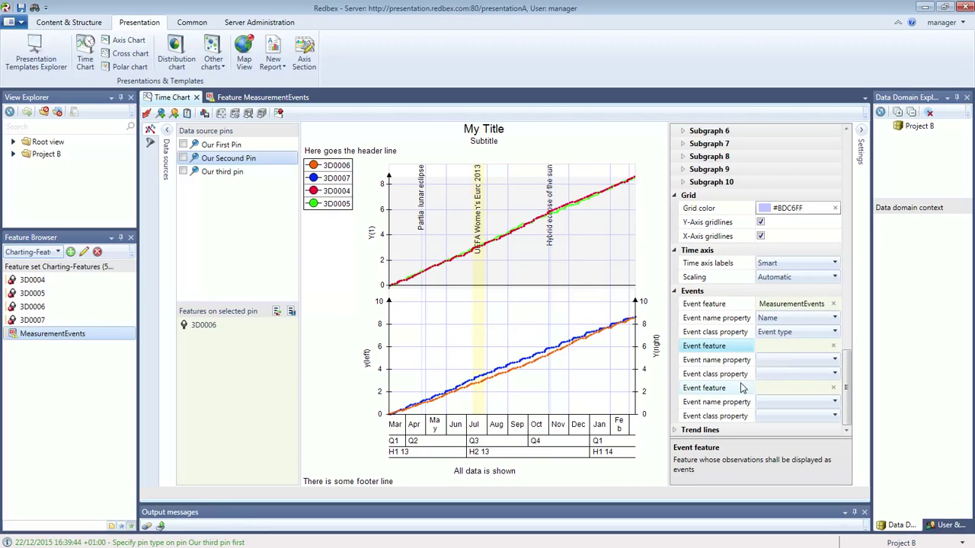
click(821, 364)
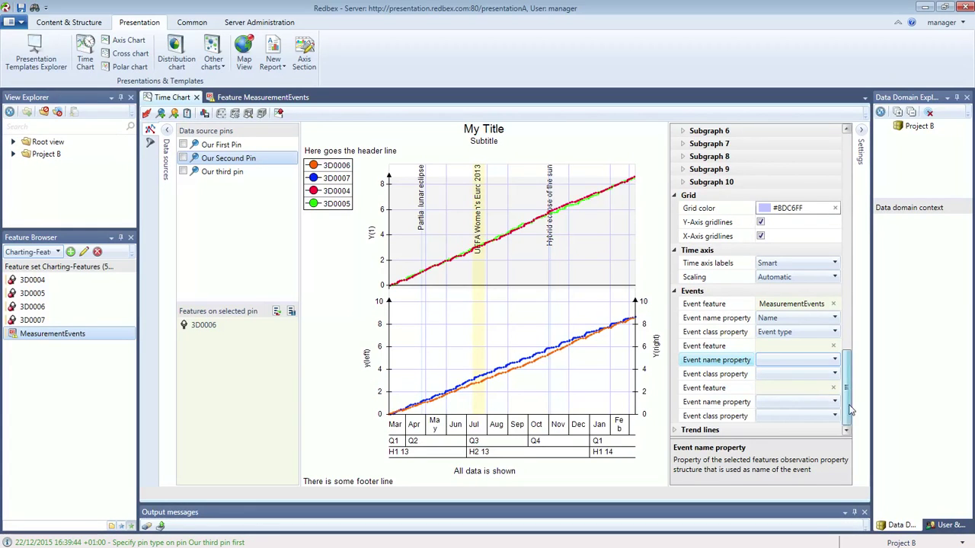
Expand the trend line settings, switch the time filter back on, and regenerate the chart
click(675, 434)
scroll(849, 425, down, 1)
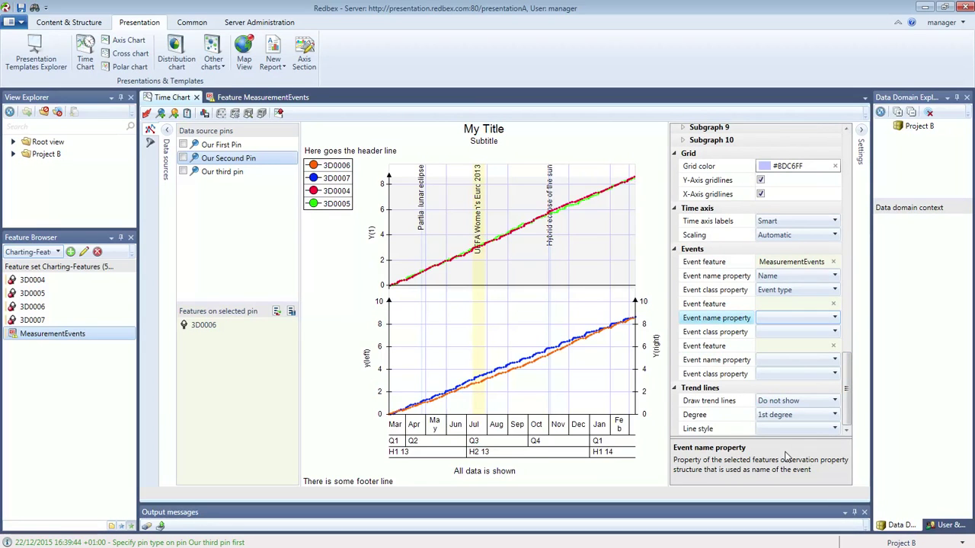
click(150, 143)
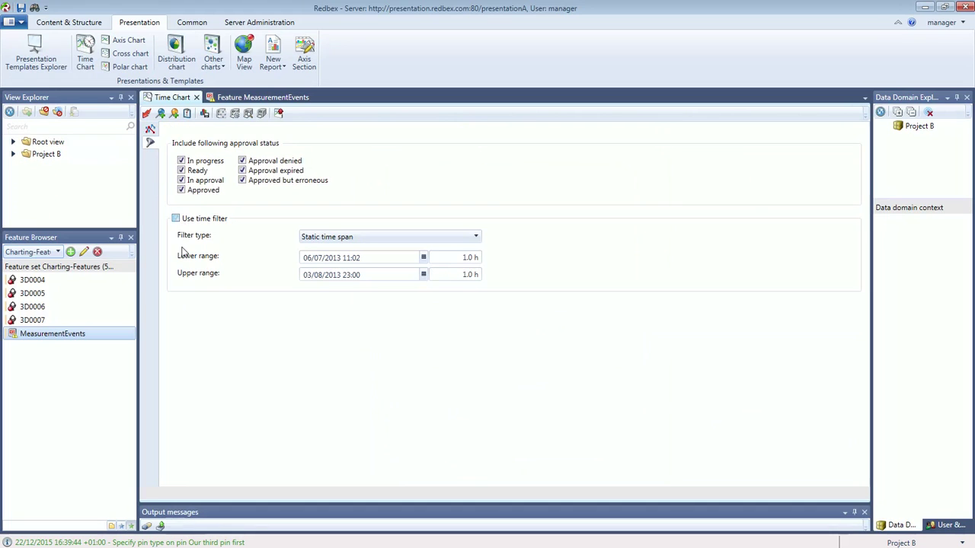
click(150, 128)
click(147, 114)
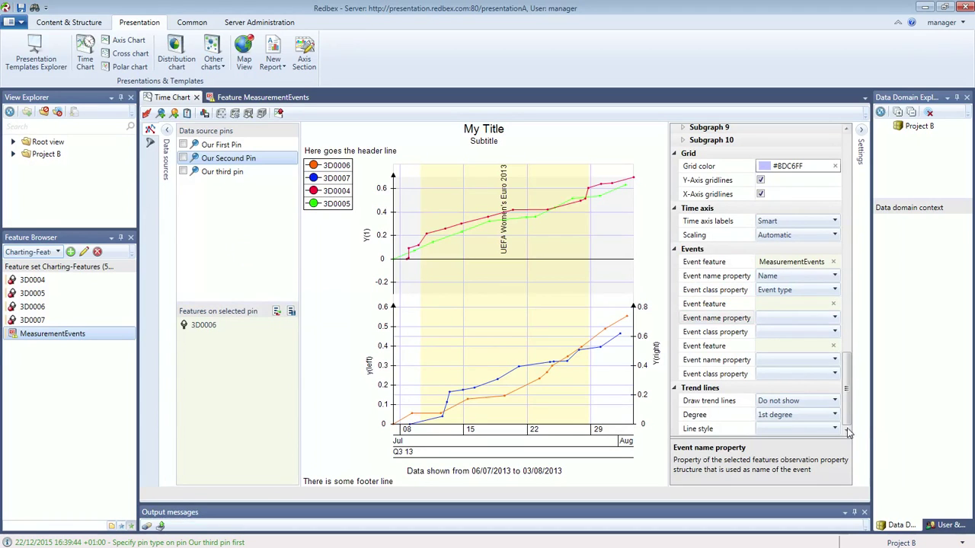
Remove MeasurementEvents from the chart's first event feature
click(833, 262)
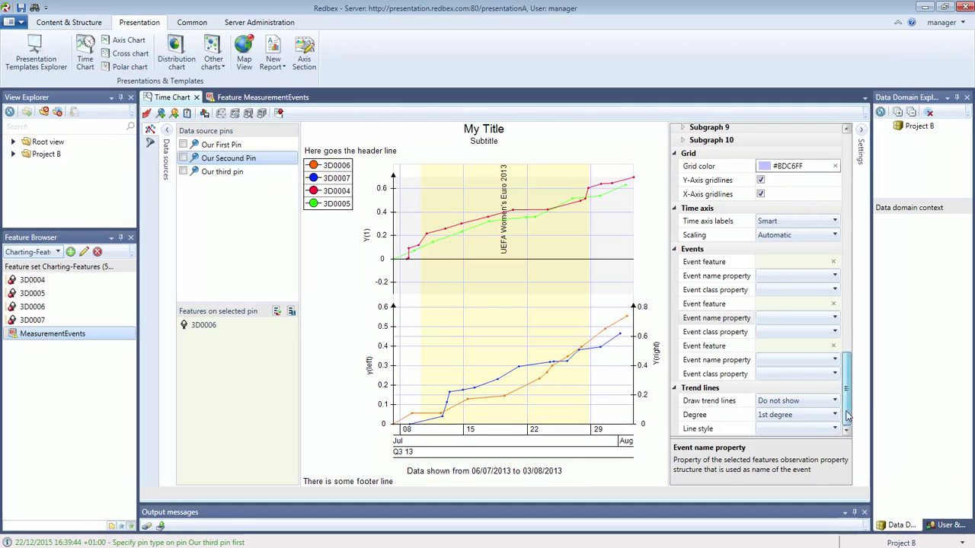
Set the trend lines to show trend line and original, and regenerate the chart
click(823, 405)
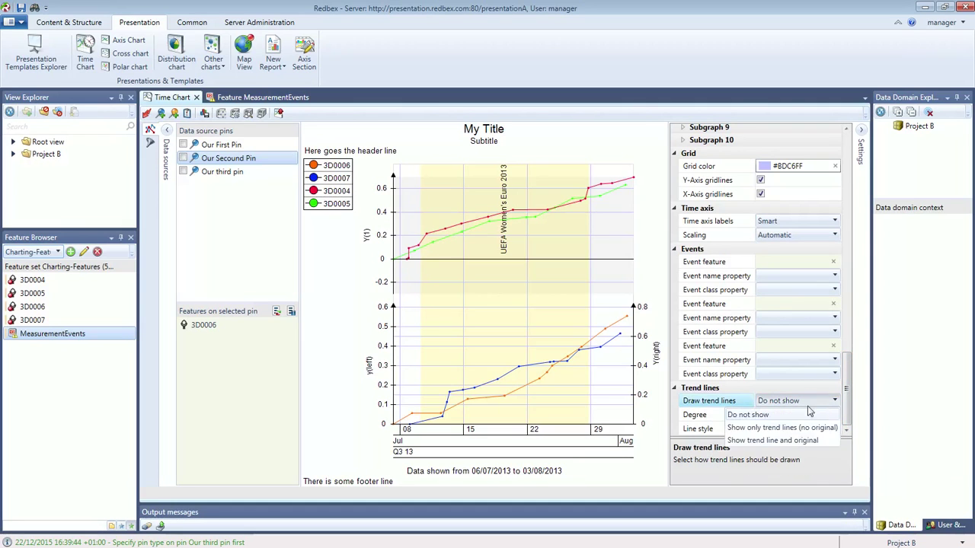
click(788, 441)
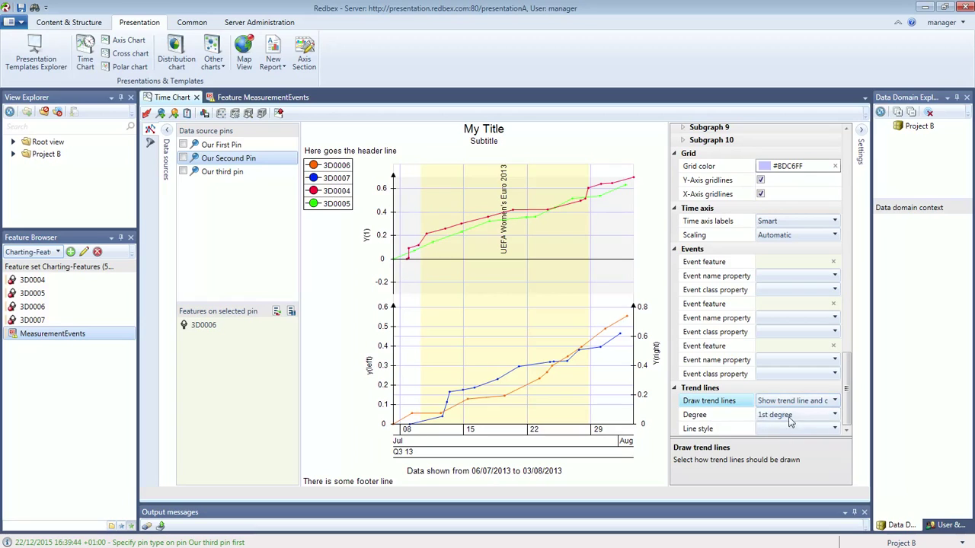
click(147, 114)
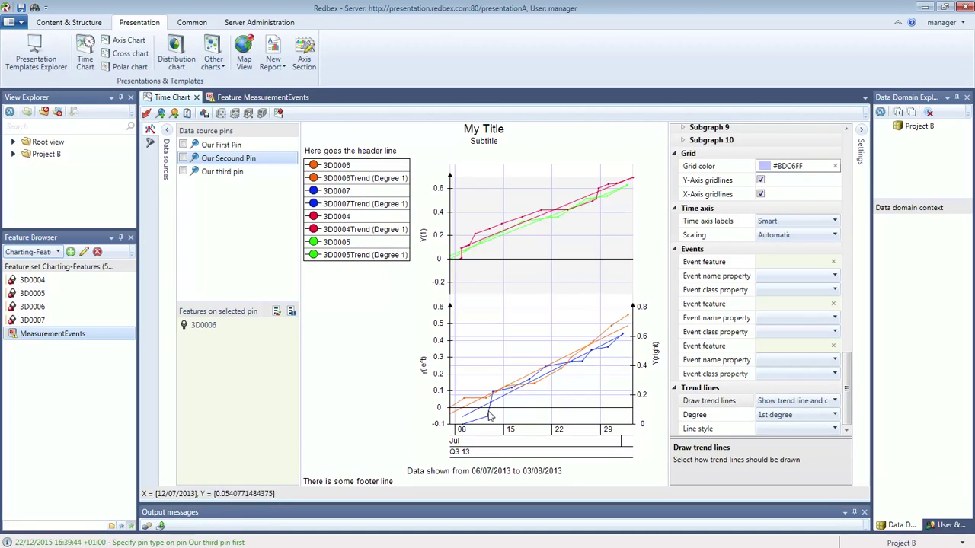
Set the trend line style to Dotted, regenerate the chart, and zoom in on the mid-July curves in the lower subgraph
click(835, 430)
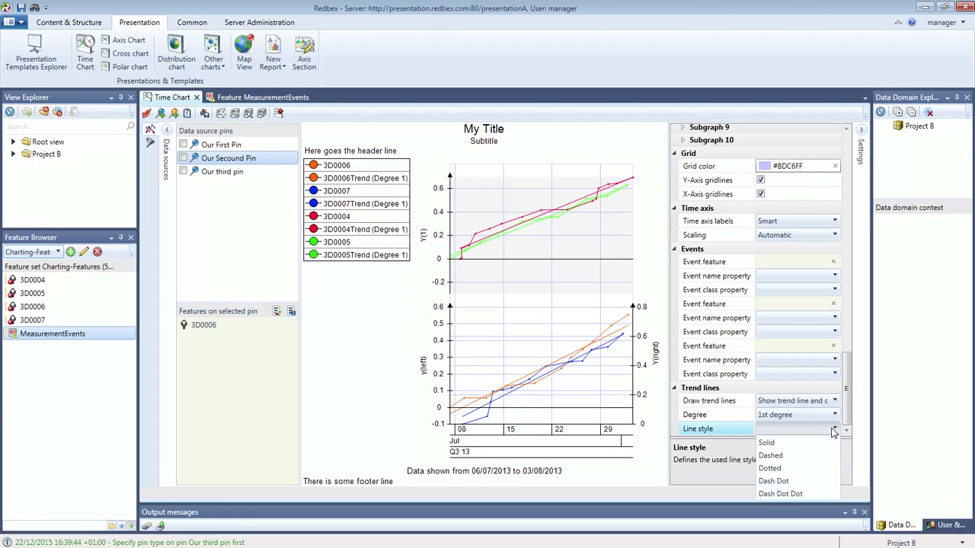
click(769, 469)
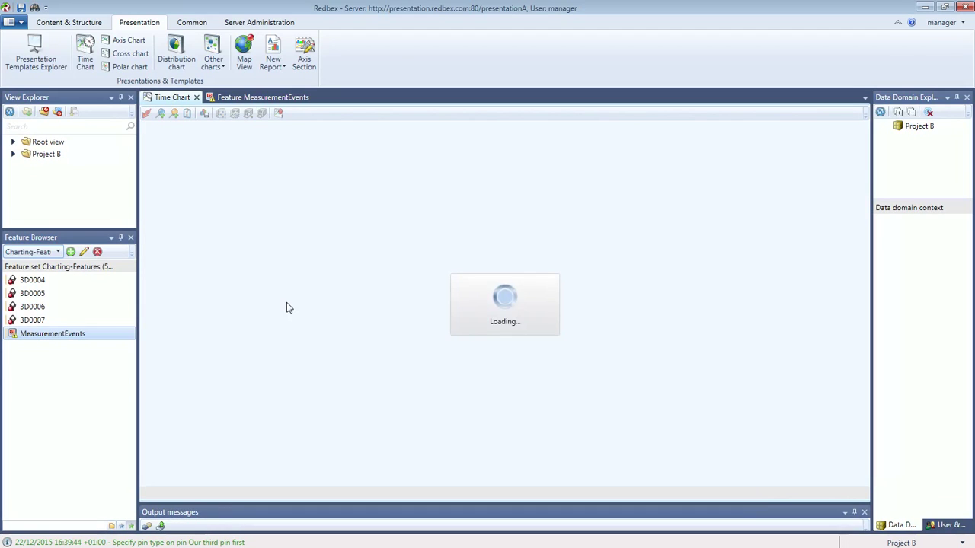
drag(507, 361, 579, 407)
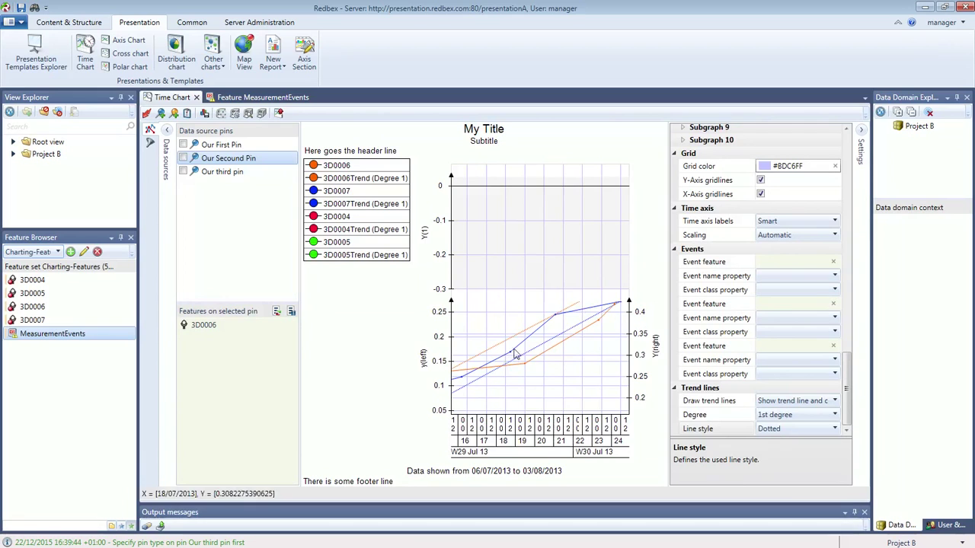
Set the trend line degree to 2nd degree and regenerate the chart
click(834, 421)
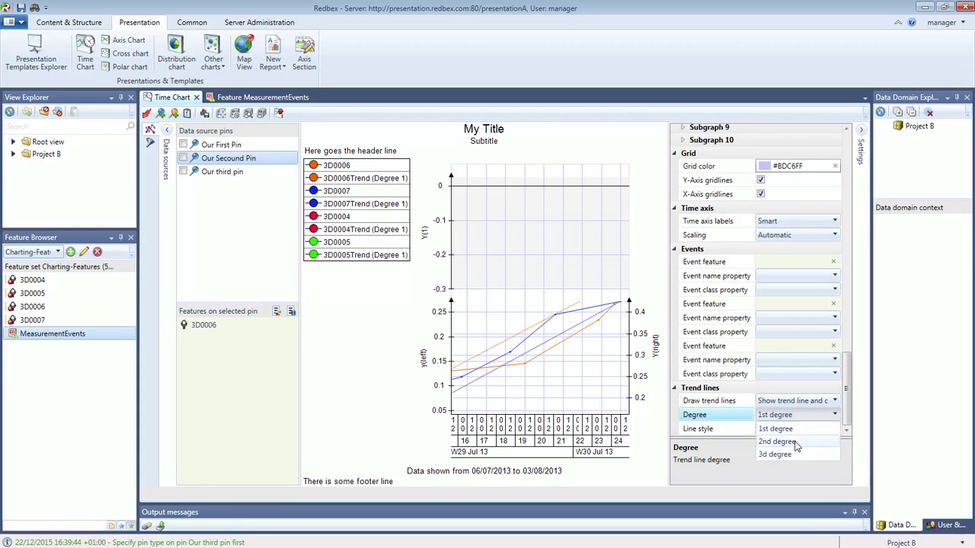
click(794, 440)
click(147, 112)
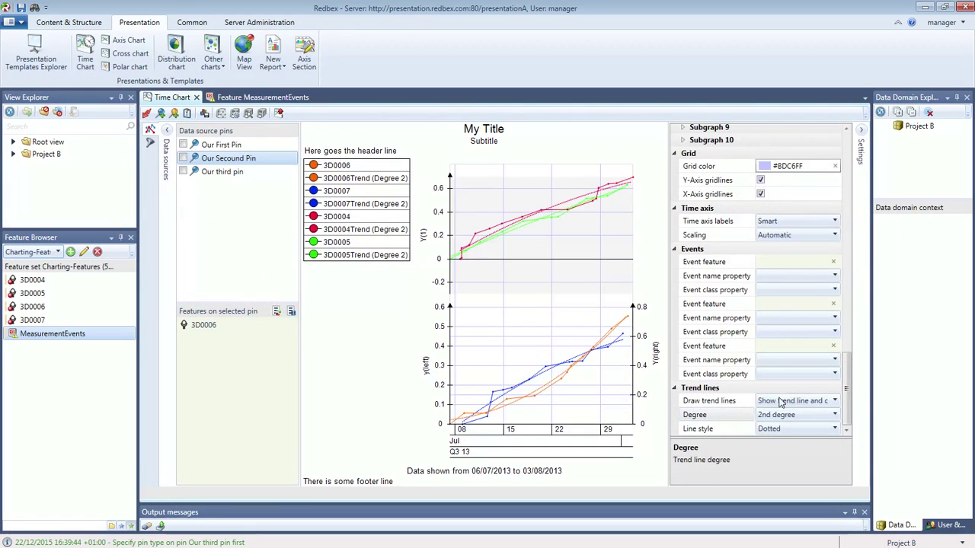
Set the trend lines to 3d degree, show only the trend lines without the originals, and regenerate the chart
click(837, 418)
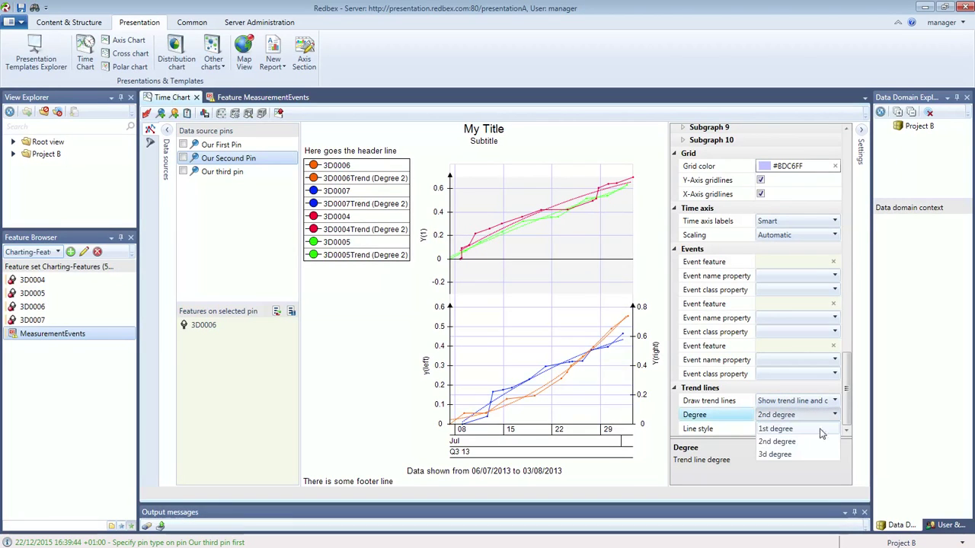
click(775, 453)
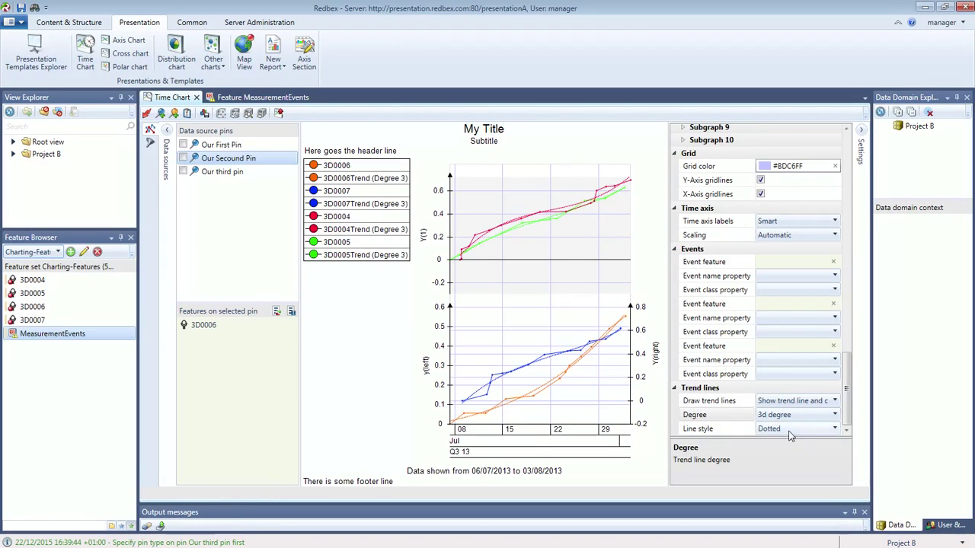
click(835, 402)
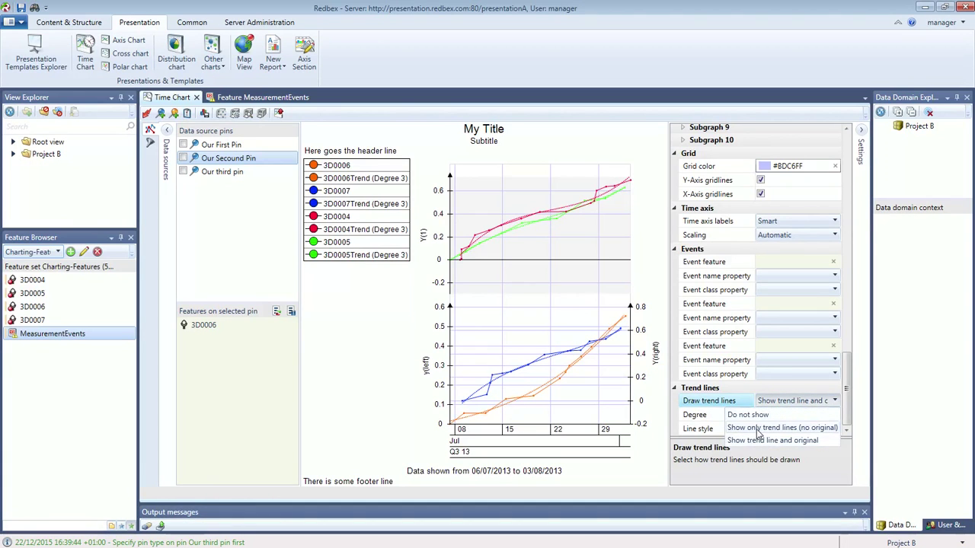
click(756, 429)
click(147, 114)
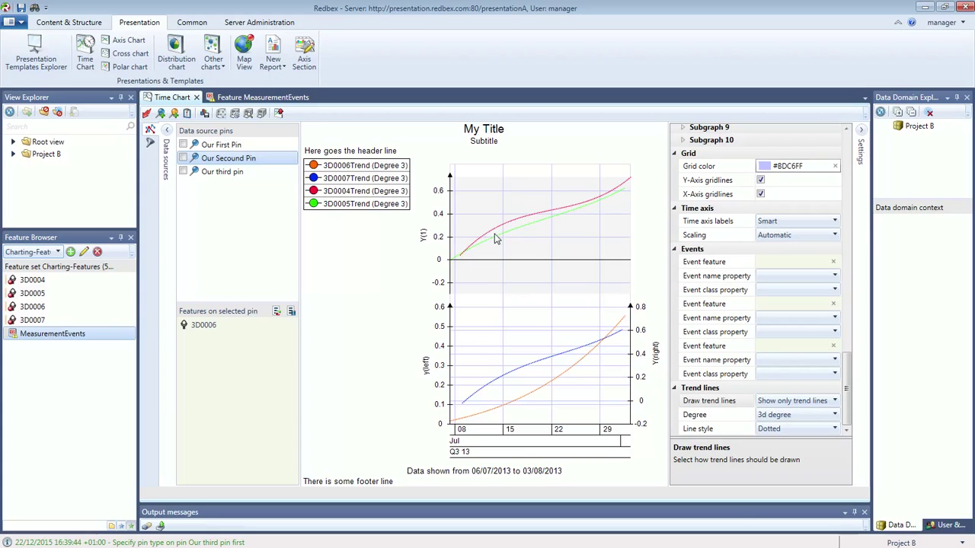
Open the chart's print dialog and leave it without printing, and check the chart's print preview
click(235, 114)
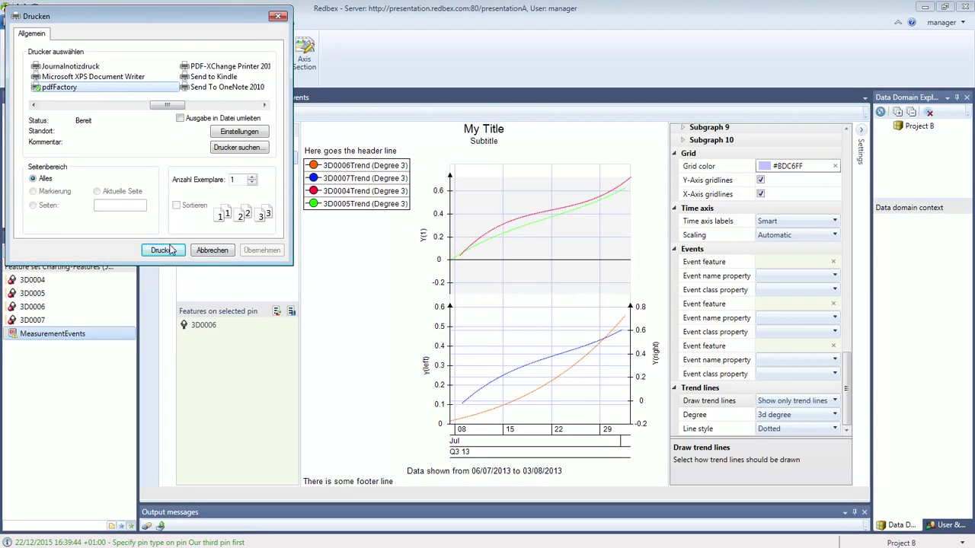
click(211, 251)
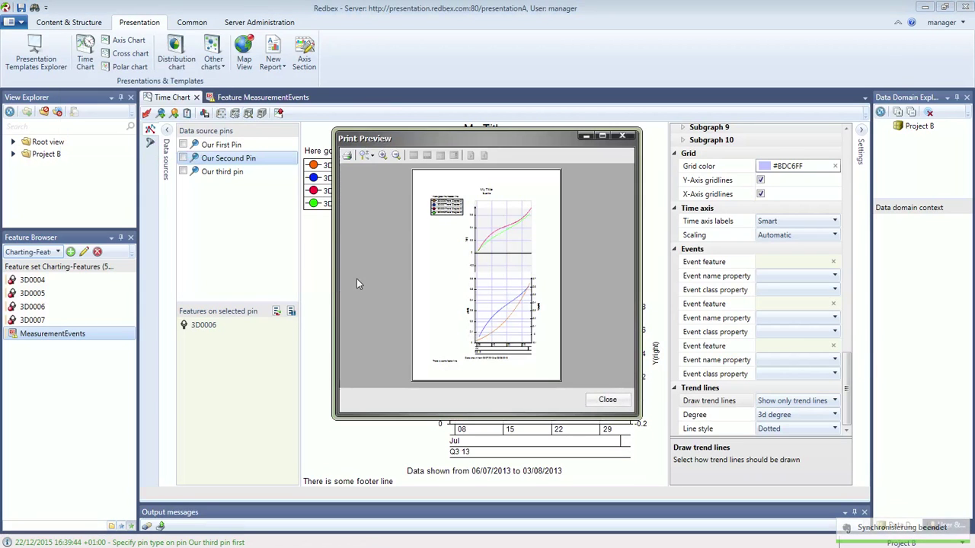
click(623, 137)
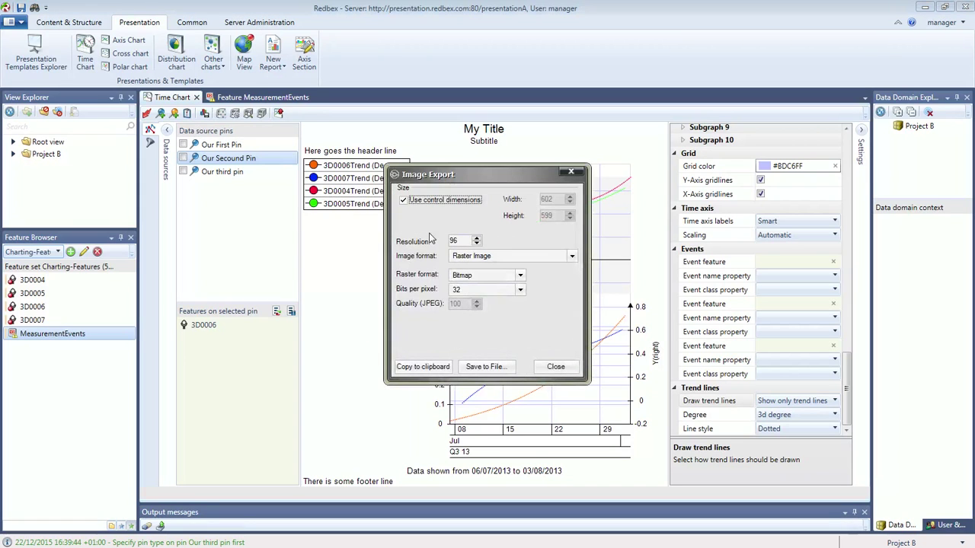
Explore the image export options with control dimensions off, comparing PDF and Raster Image formats, and close without exporting
click(403, 200)
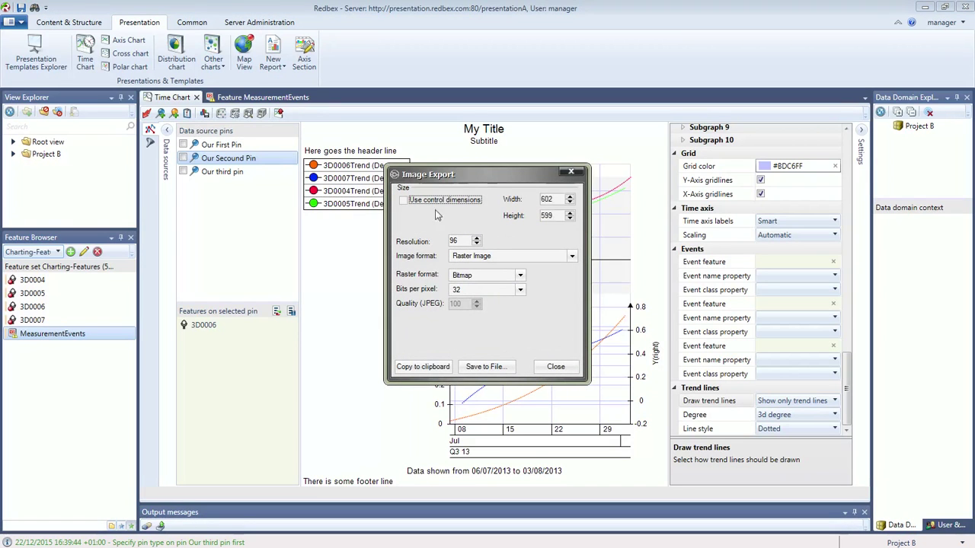
double_click(556, 200)
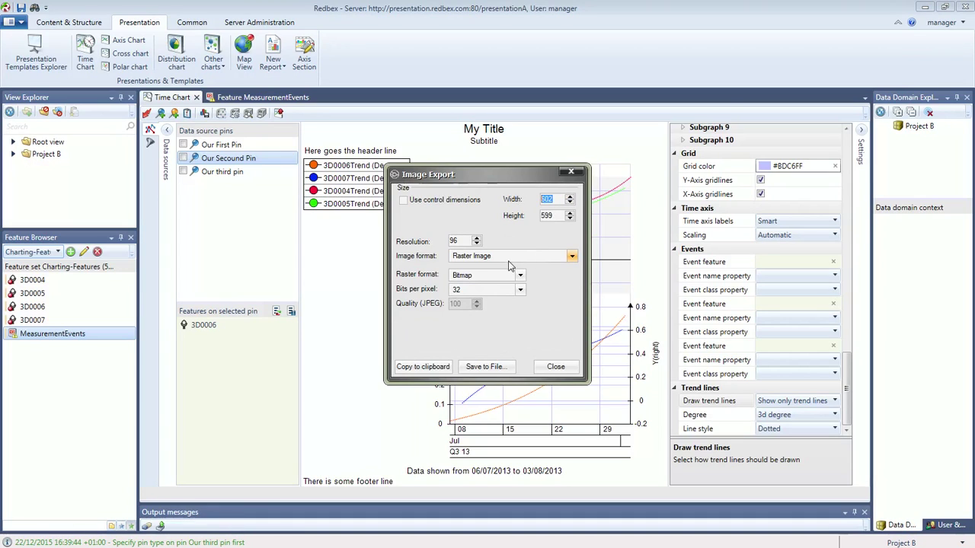
click(572, 257)
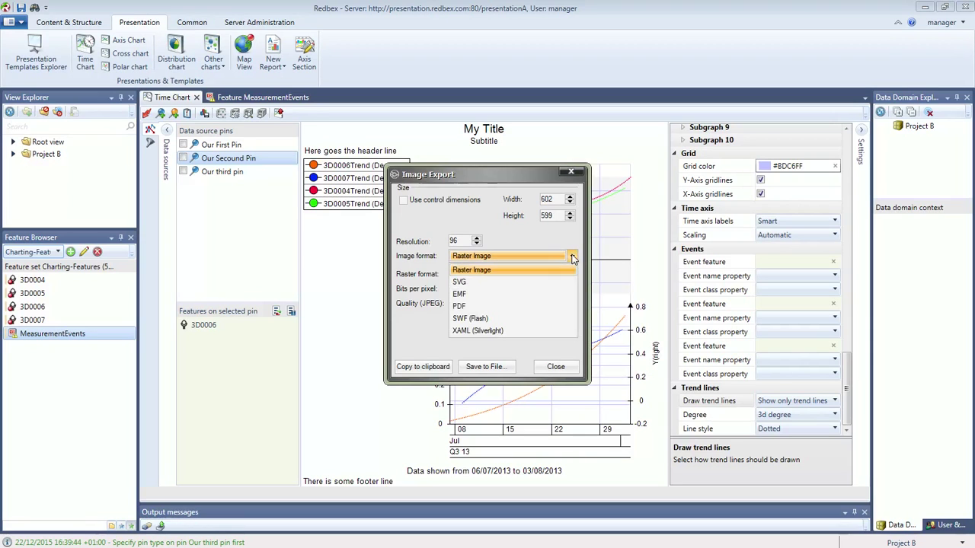
click(470, 307)
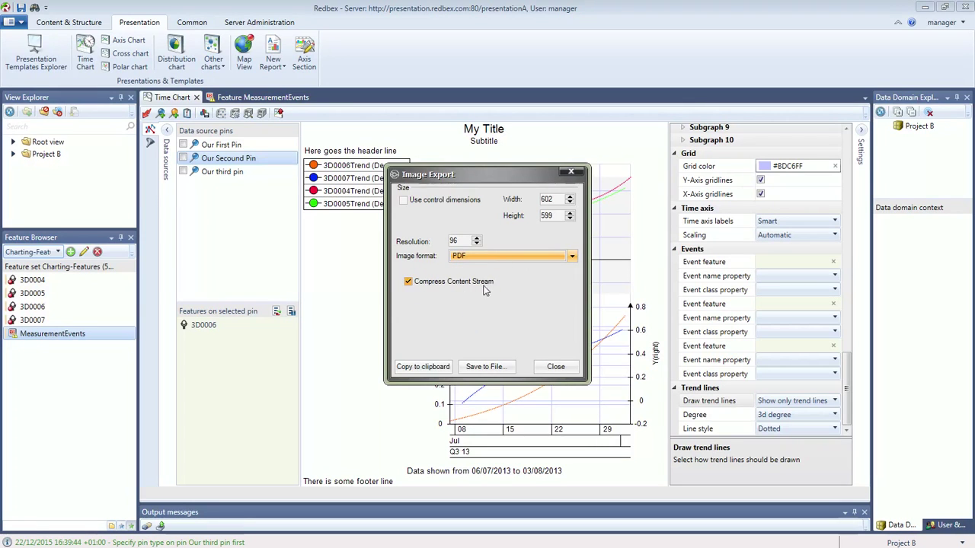
click(497, 255)
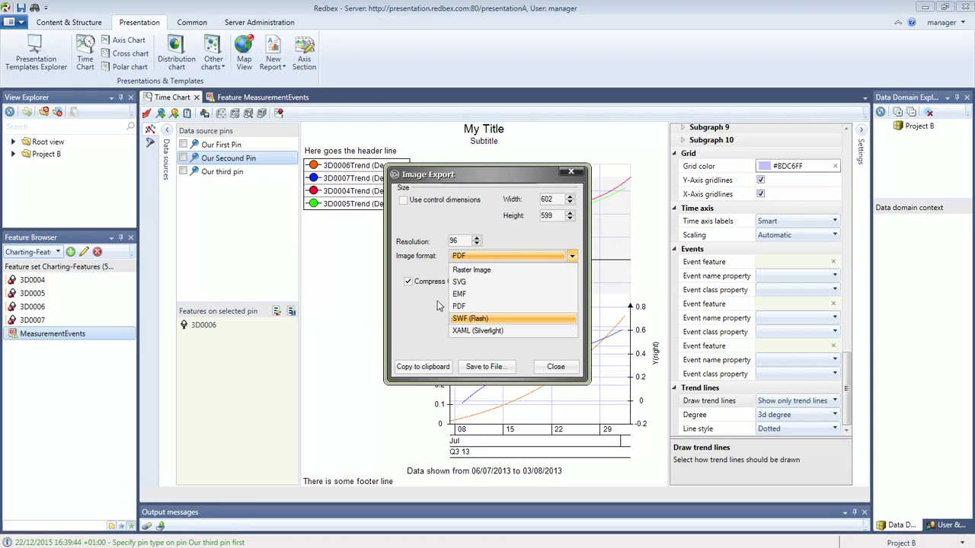
click(469, 271)
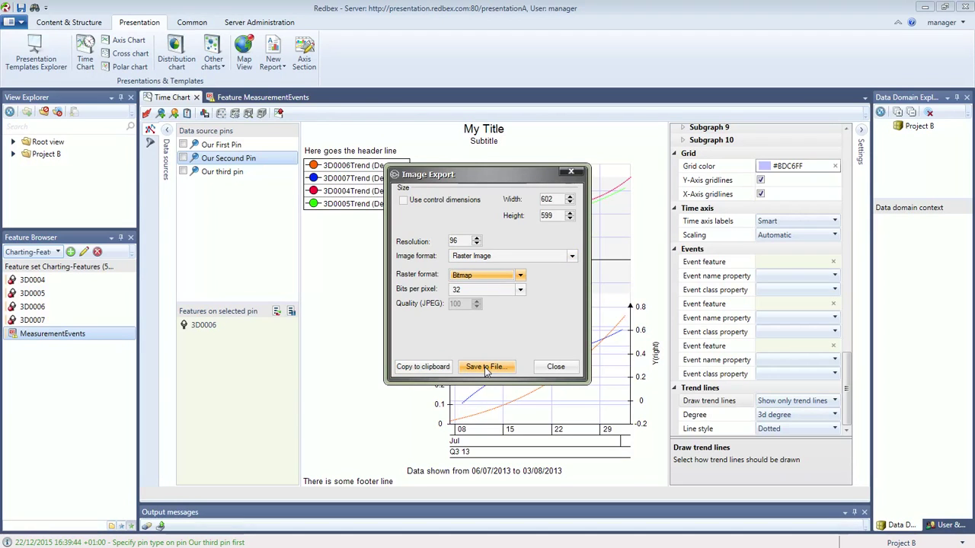
click(556, 368)
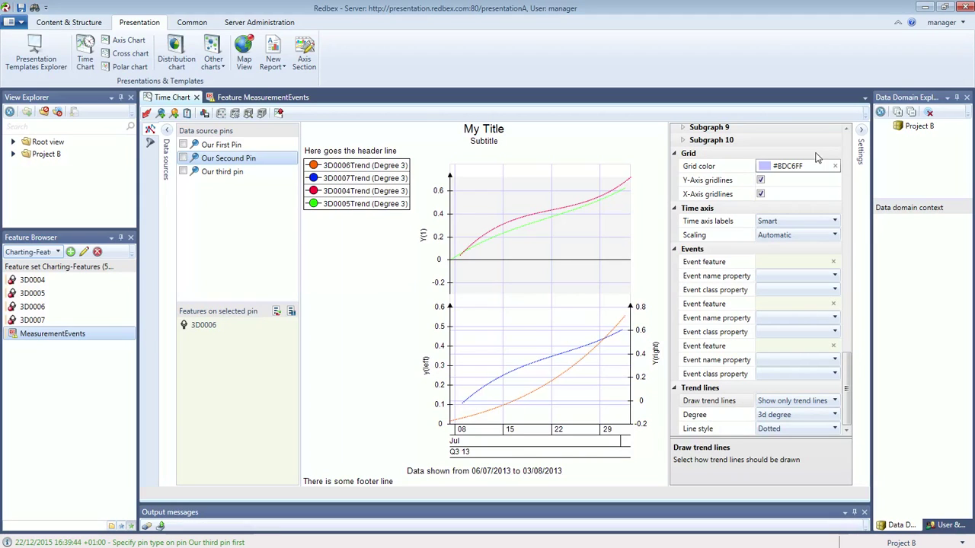
Enlarge the chart by collapsing its settings and data sources, inspect the upper subgraph around 16–17 July, and restore the settings
click(861, 131)
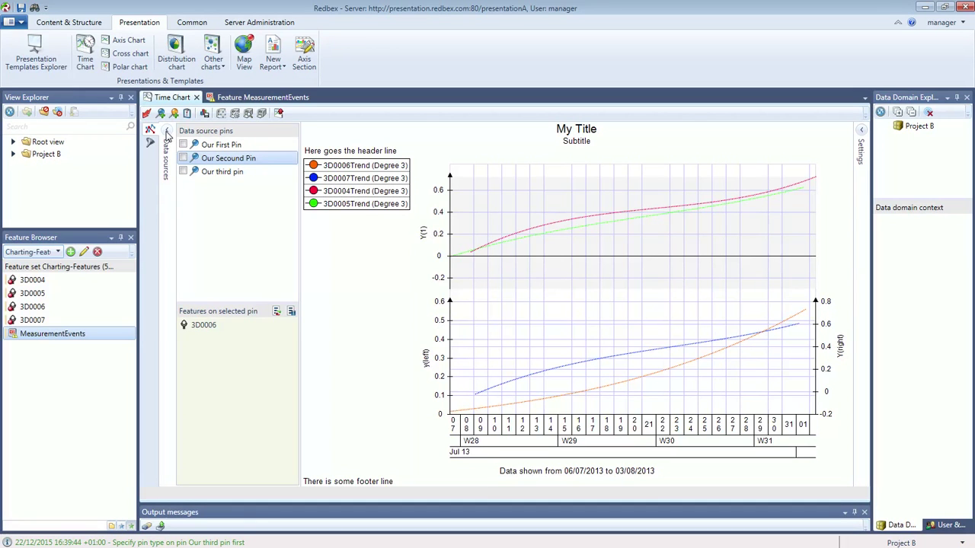
click(167, 131)
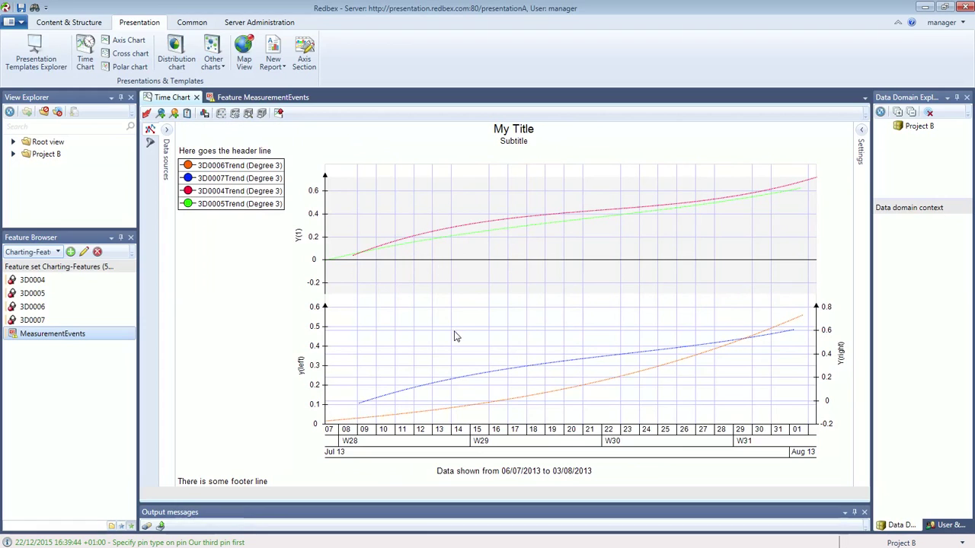
drag(491, 214, 522, 244)
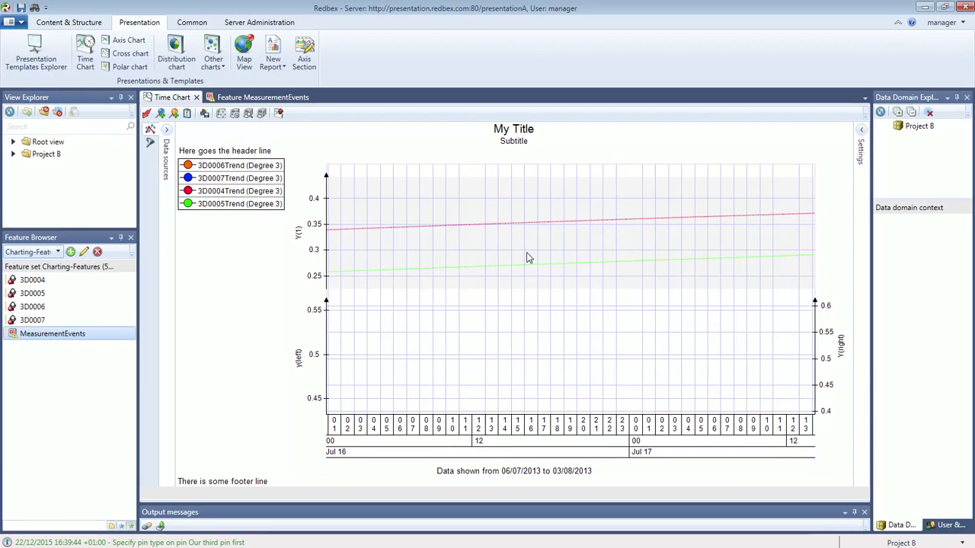
click(861, 134)
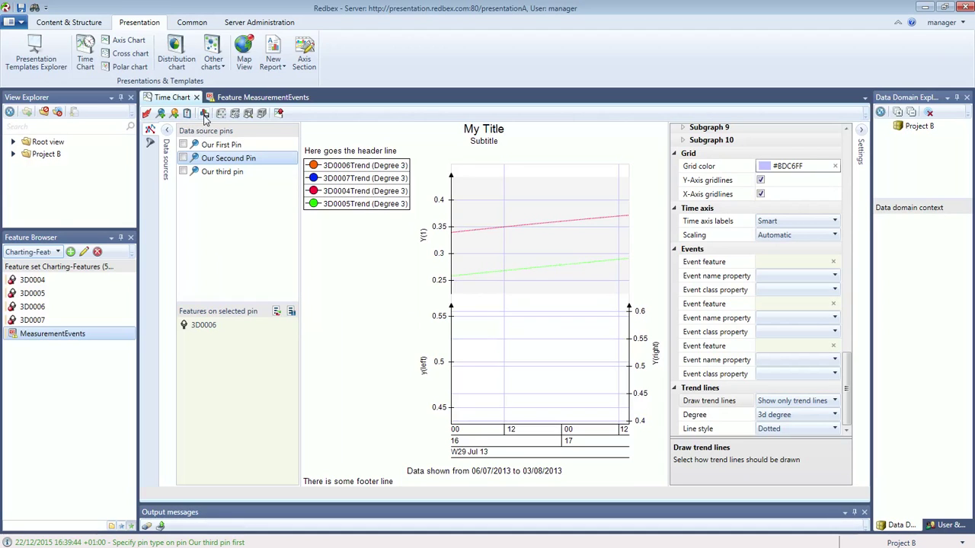
Save the chart as a template named MyChart in the Project B data domain
click(204, 114)
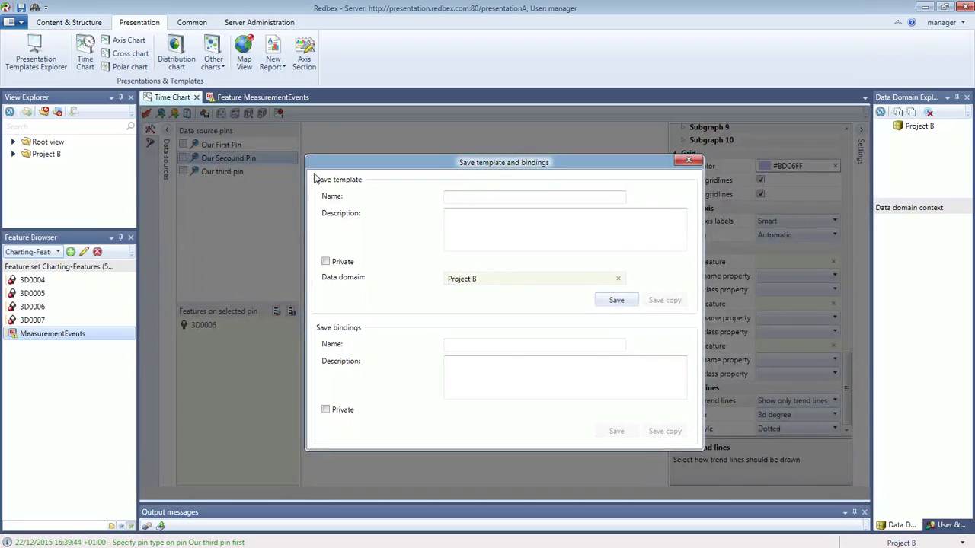
click(505, 197)
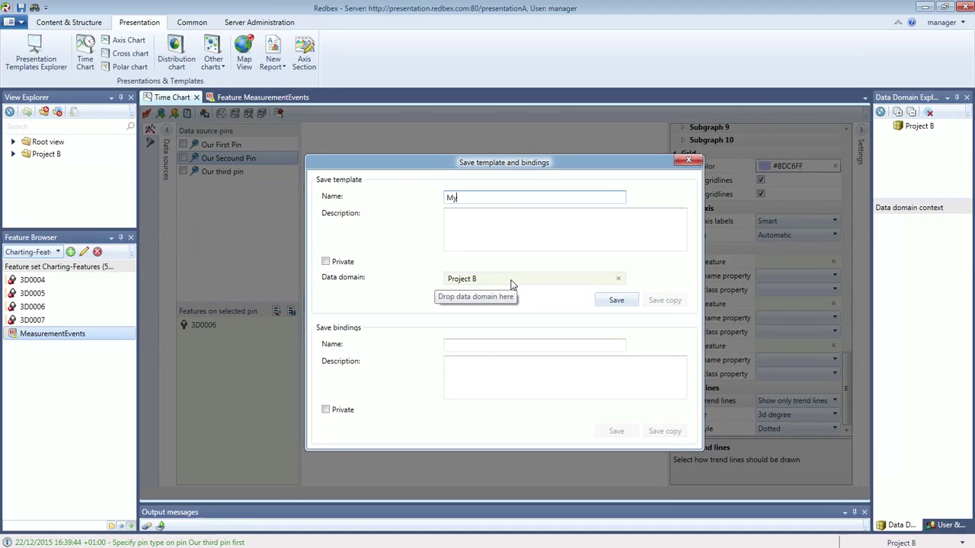
text(MyChart)
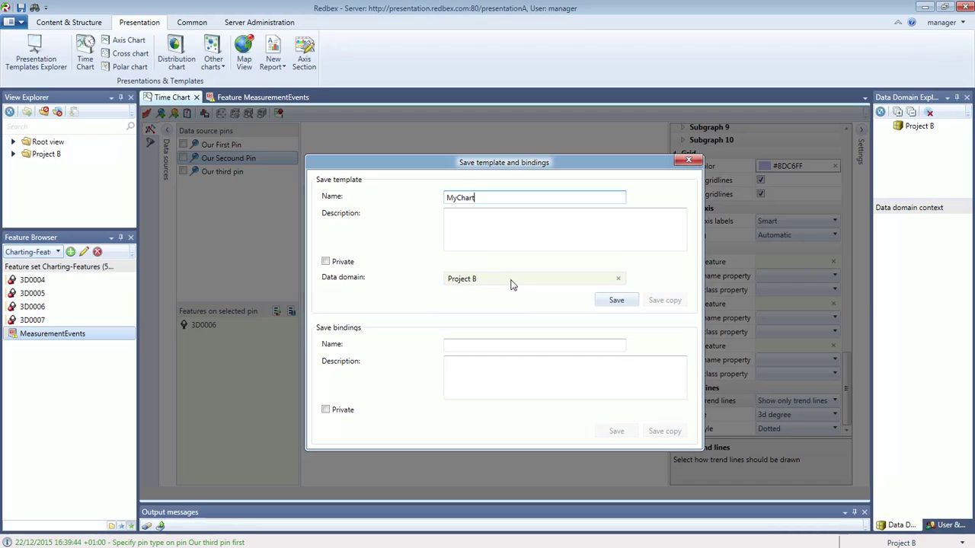
key(Tab)
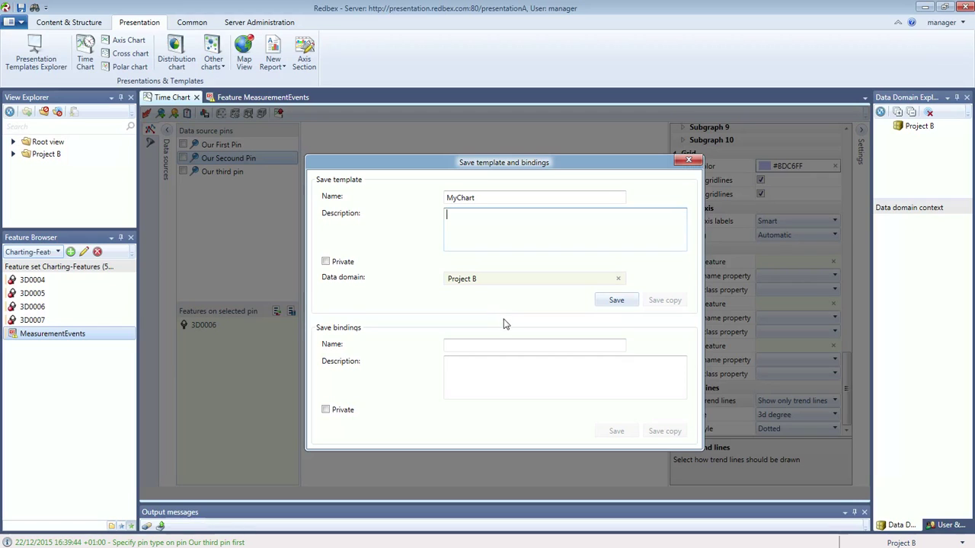
click(620, 300)
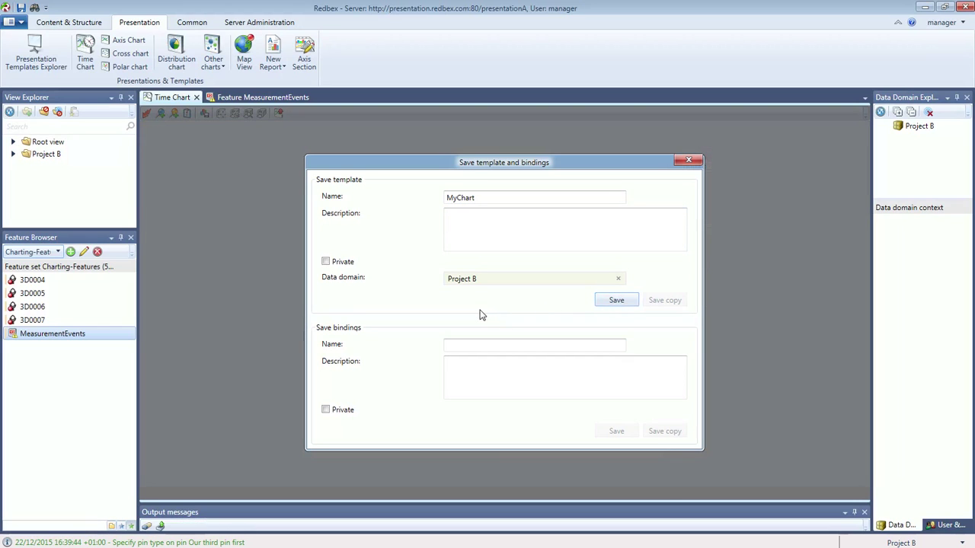
Save the chart's bindings under the name AnyBinding
click(474, 346)
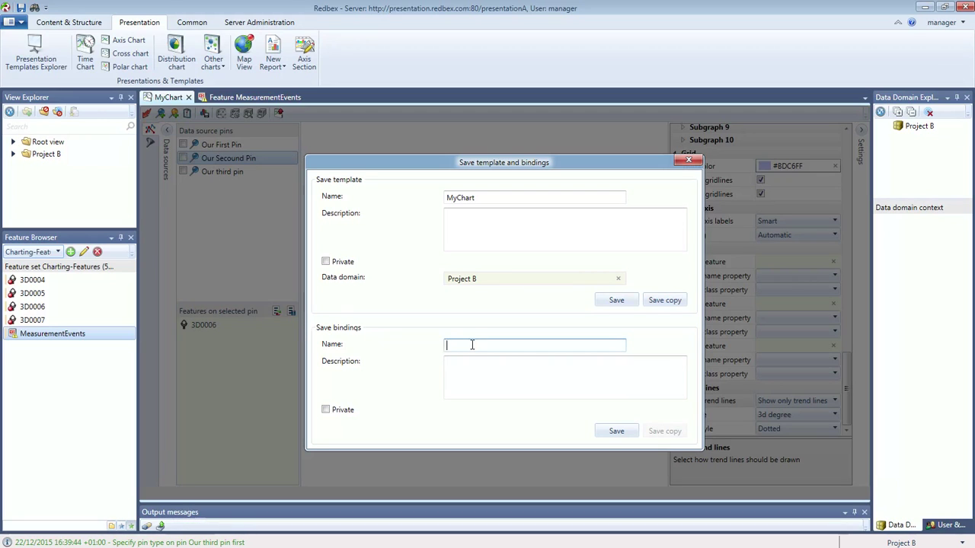
text(AnyBinding)
click(614, 431)
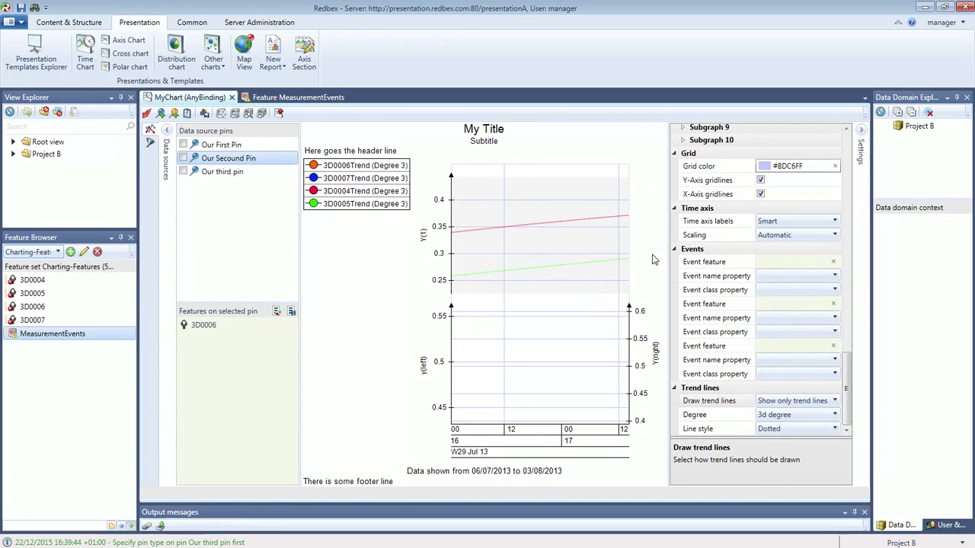
Open the Presentation Templates Explorer and dock it together with the Data Domain Explorer
click(38, 58)
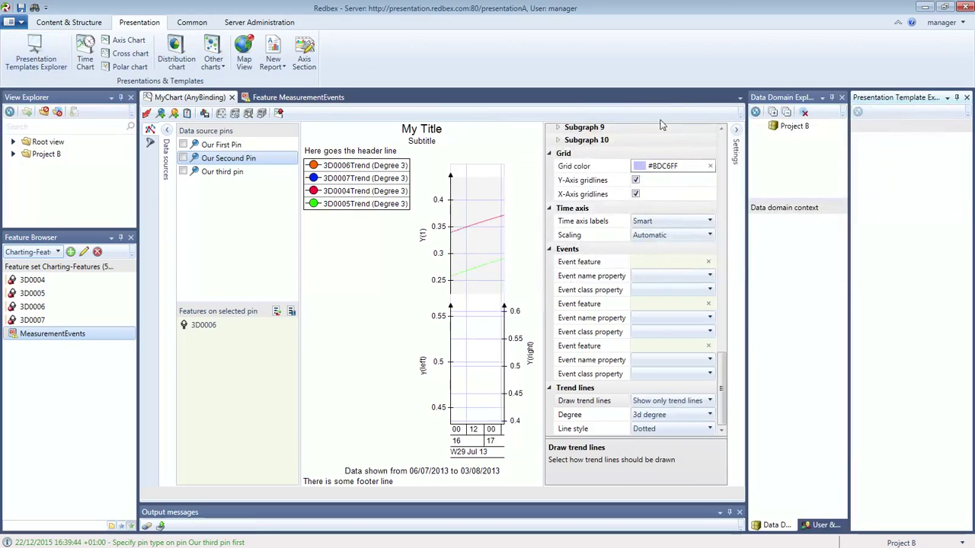
drag(913, 102, 799, 318)
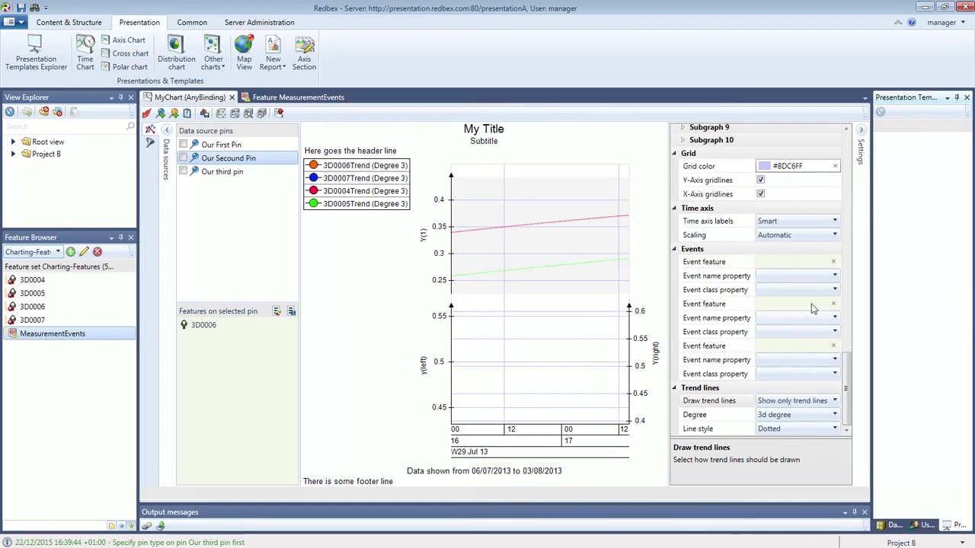
List Project B's chart templates in the Presentation Template Explorer and widen the pane enough to show the full template names
click(892, 526)
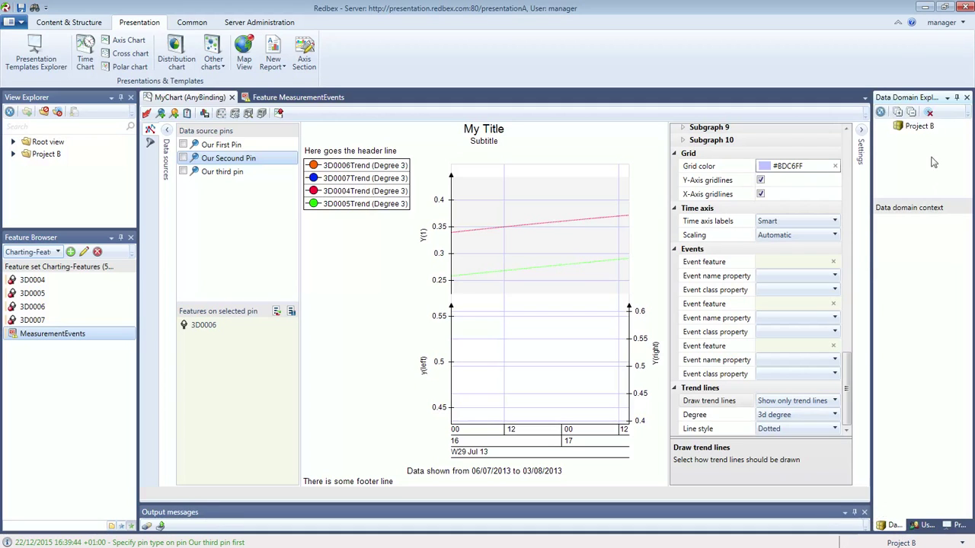
click(952, 526)
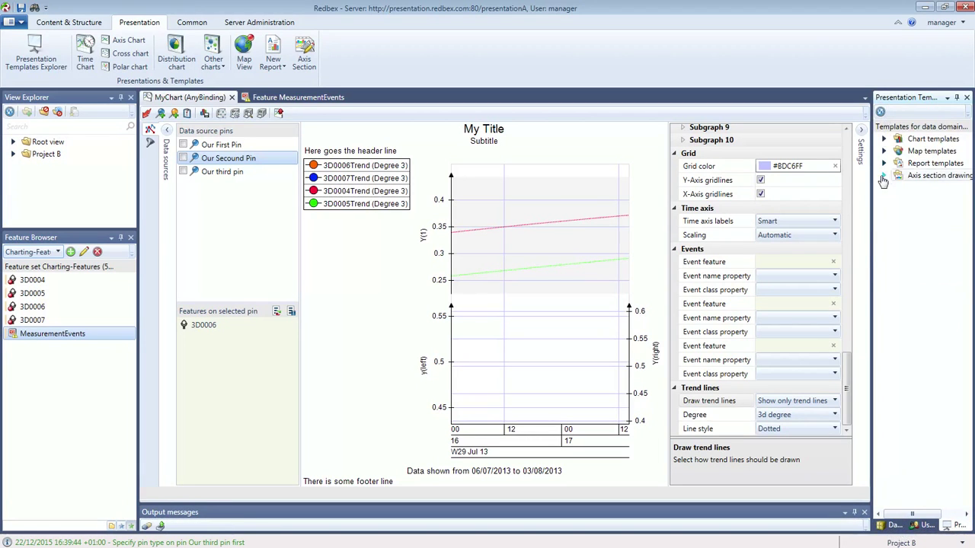
click(884, 139)
drag(872, 221, 783, 232)
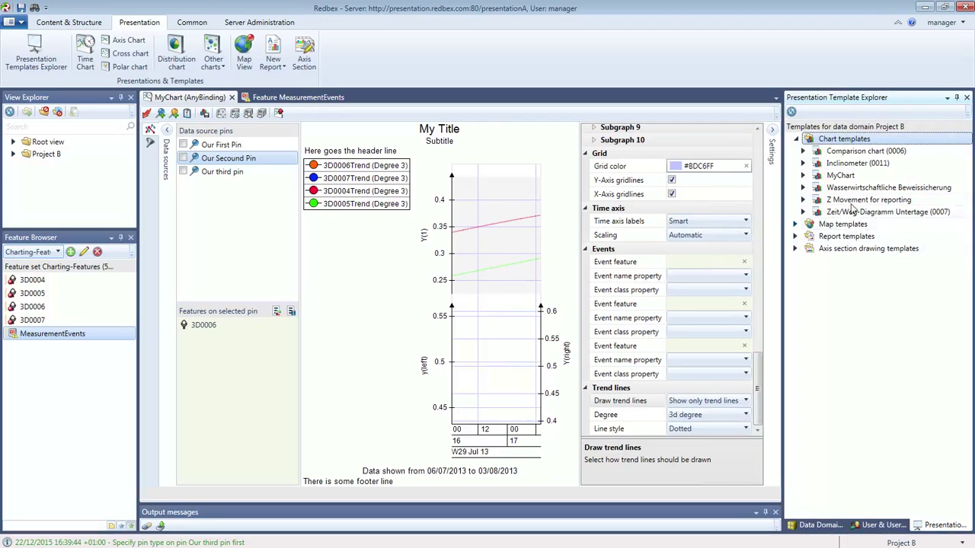
Expand the MyChart template and select its AnyBinding binding
click(845, 176)
click(802, 176)
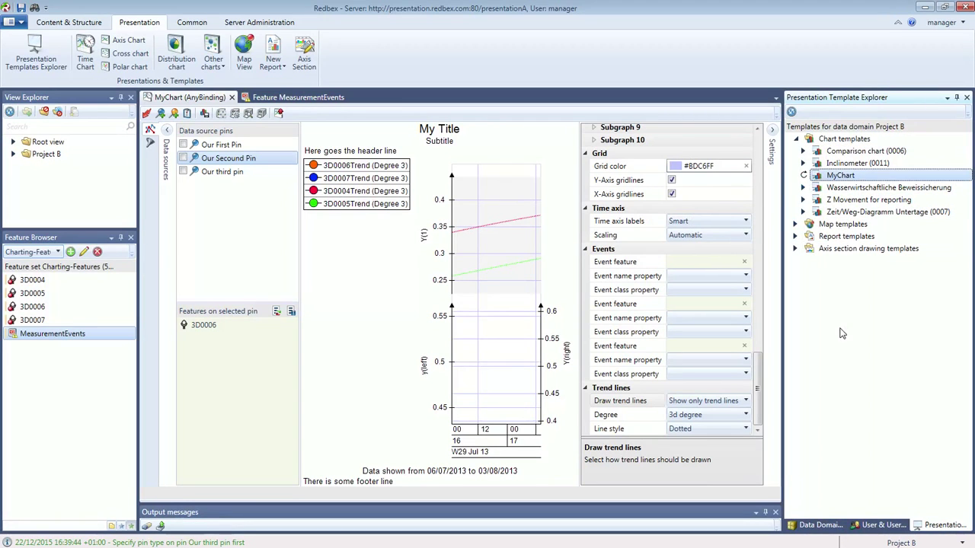
click(856, 189)
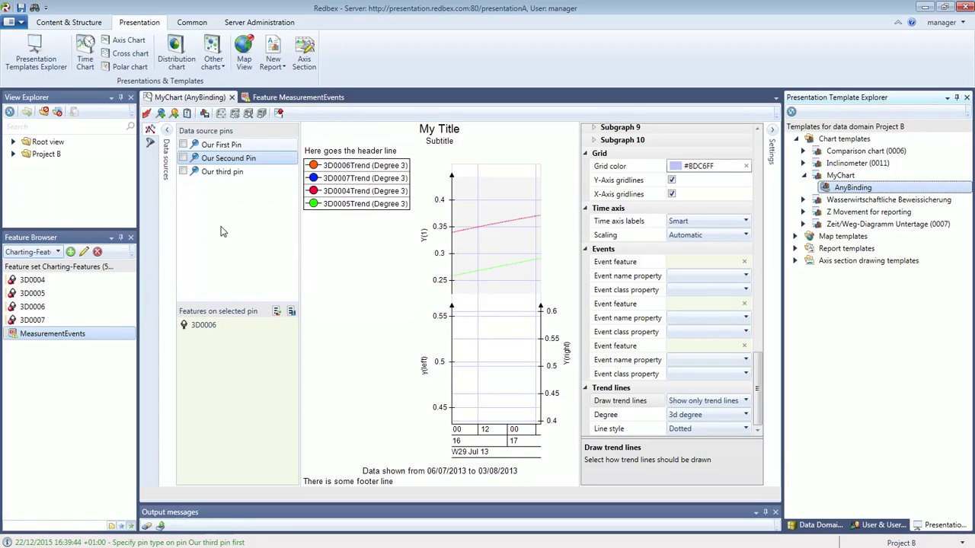
Show the features and settings of the data source pin Our First Pin
click(458, 247)
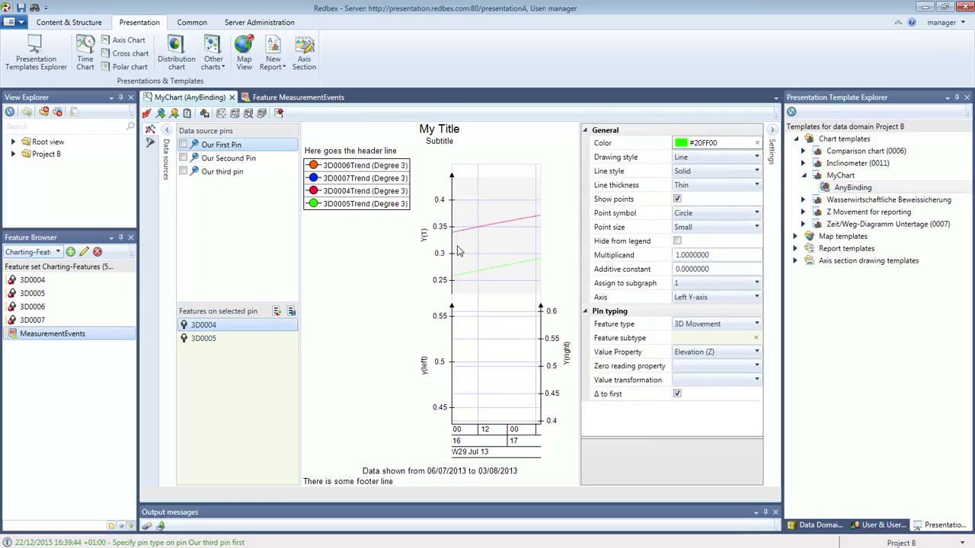